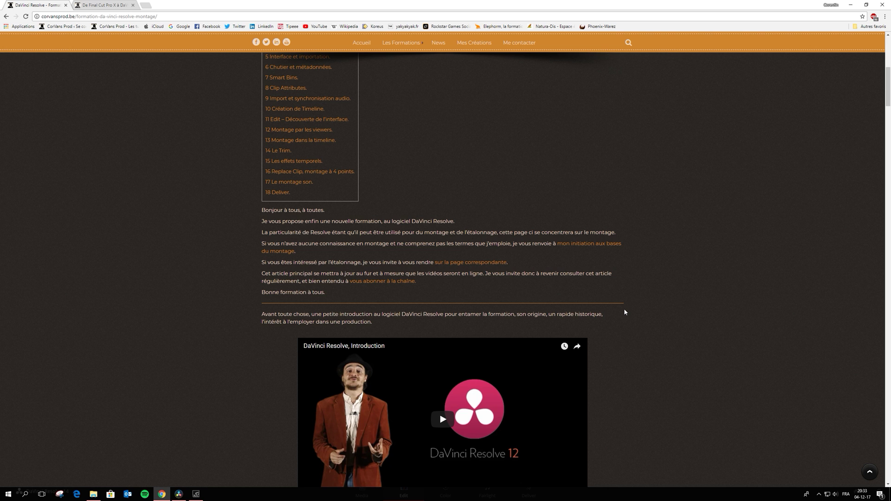
Examine the DaVinci Resolve editing course page from its introduction through to the Deliver section
scroll(625, 311, "down", 6)
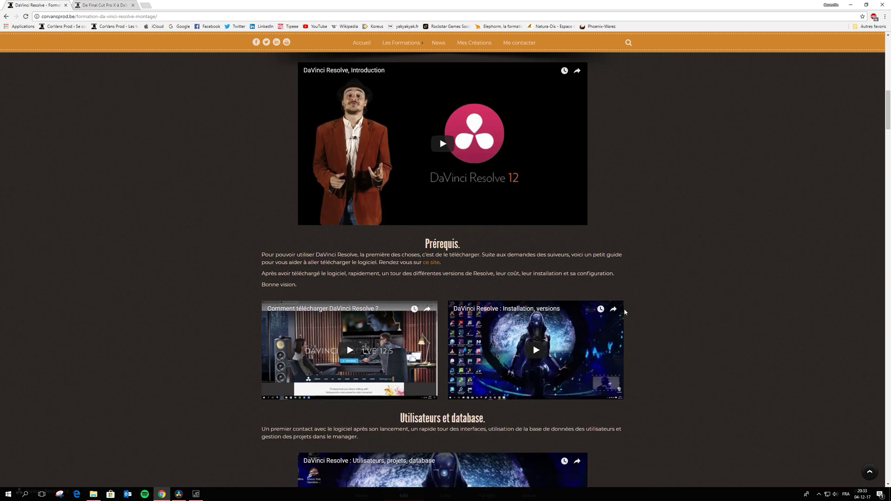
scroll(624, 311, "up", 4)
scroll(624, 312, "down", 20)
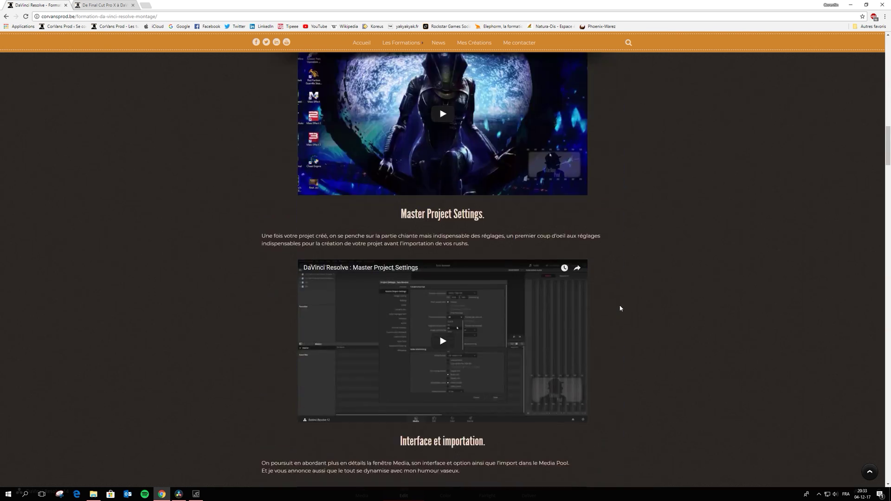
scroll(615, 302, "down", 20)
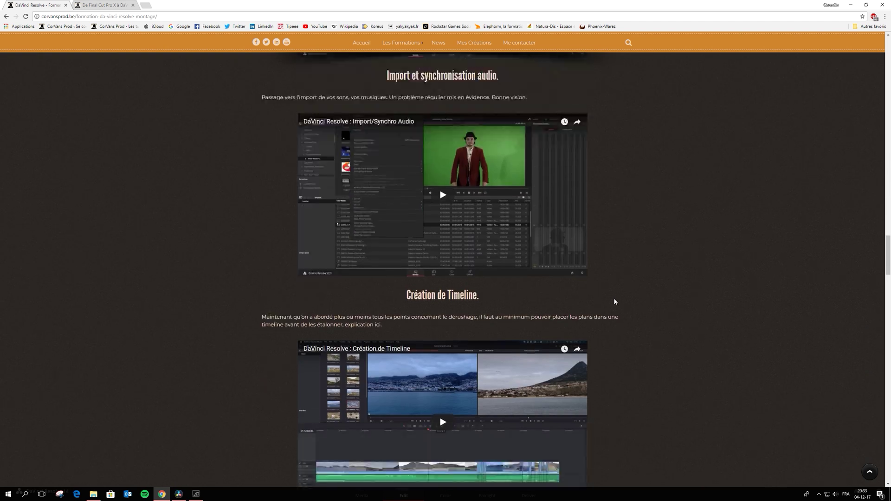
scroll(615, 302, "down", 20)
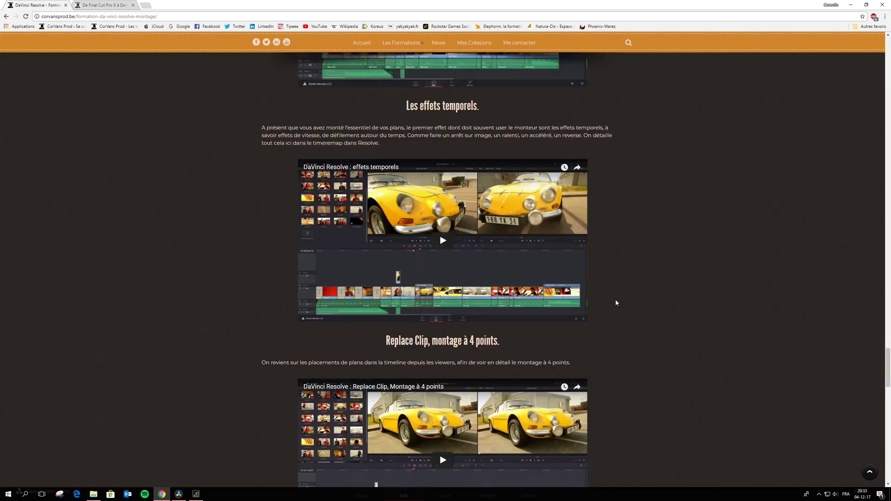
scroll(615, 299, "down", 7)
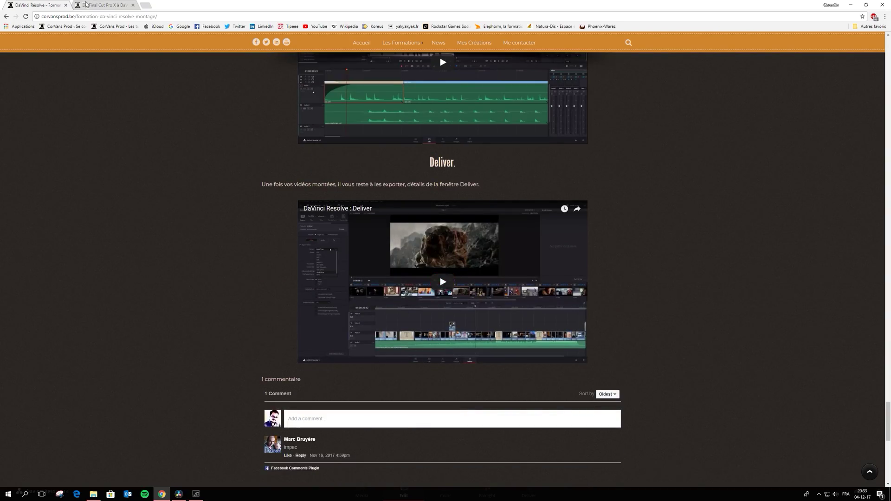
Open the article De Final Cut Pro X à DaVinci Resolve and look through its text, video and comments
left_click(78, 6)
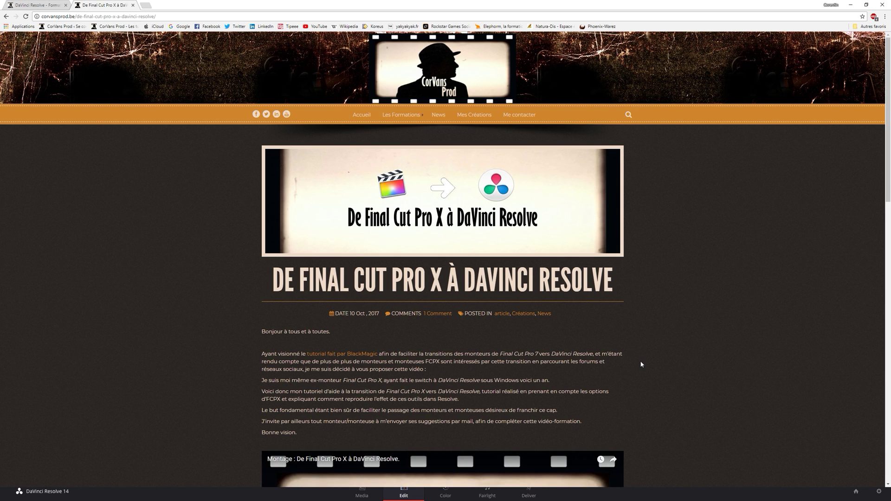
scroll(640, 365, "down", 4)
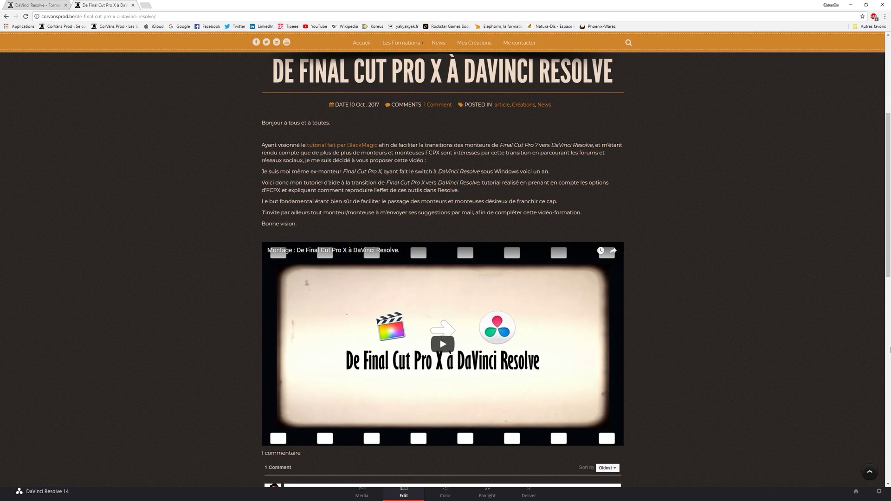
scroll(633, 367, "down", 3)
scroll(723, 334, "up", 2)
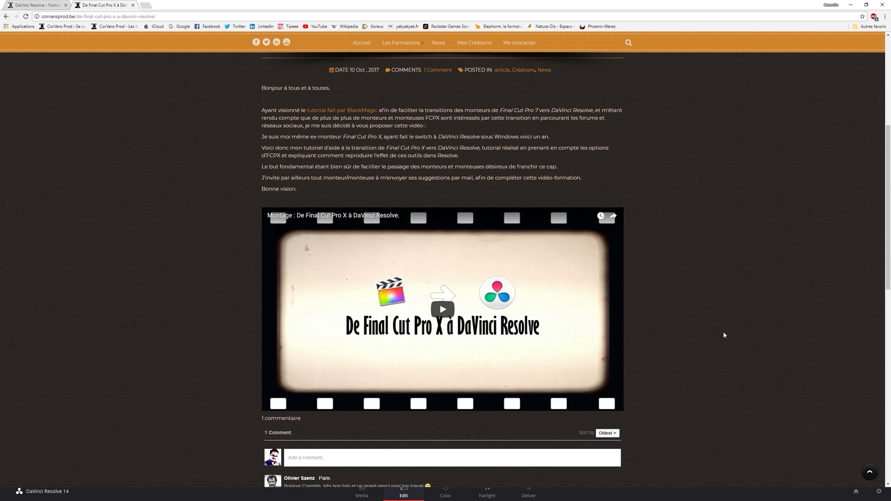
scroll(724, 335, "up", 5)
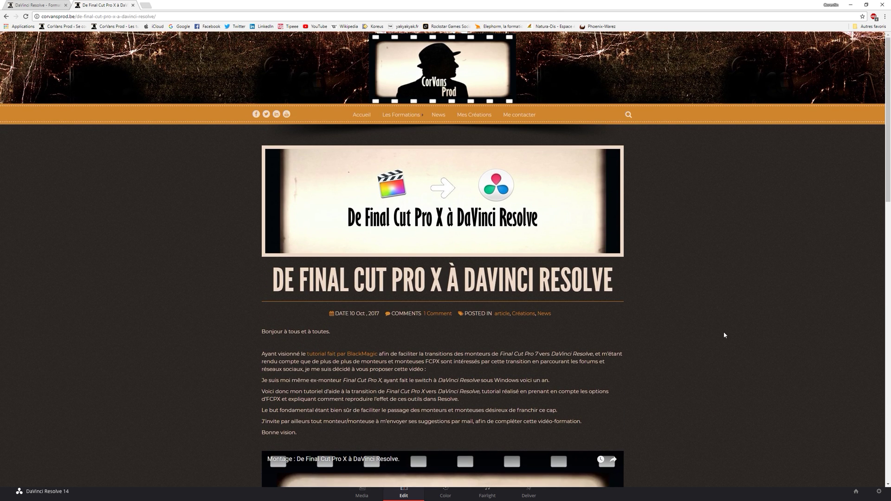
Close the article and the remaining course page to switch to the DaVinci Resolve project
left_click(133, 6)
scroll(208, 344, "down", 1)
scroll(214, 362, "up", 5)
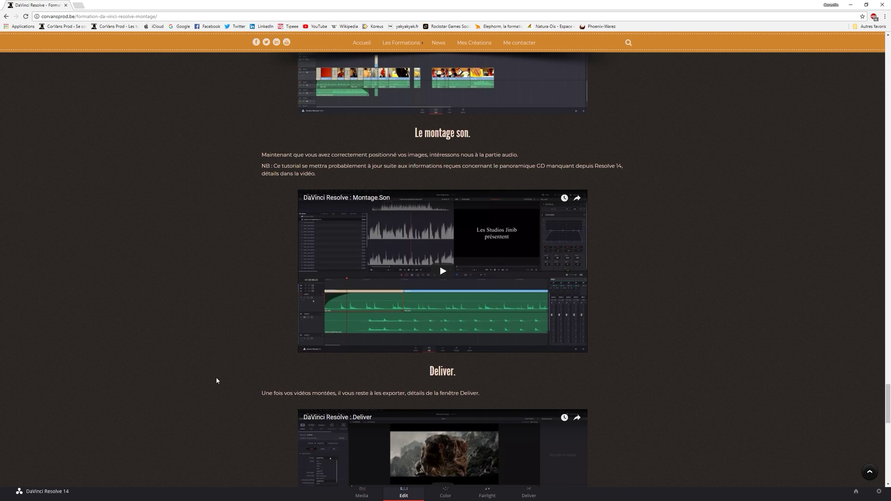
scroll(650, 346, "up", 5)
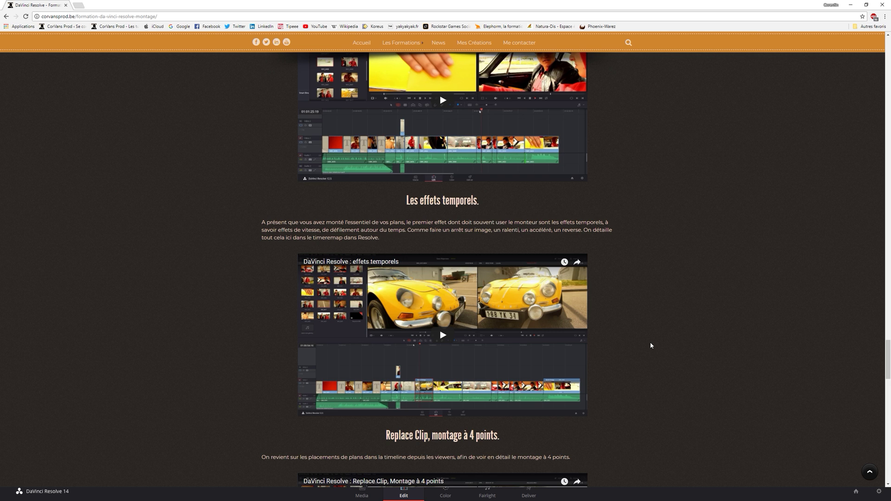
scroll(602, 294, "up", 2)
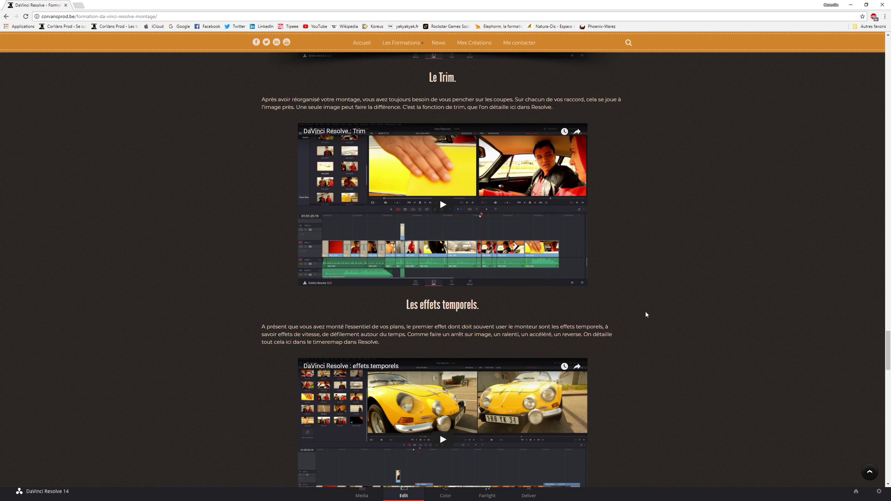
scroll(645, 314, "down", 2)
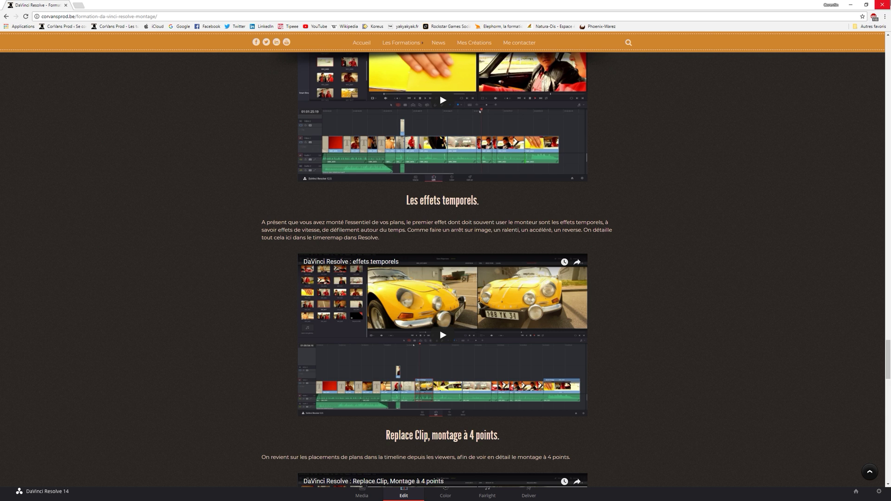
left_click(884, 6)
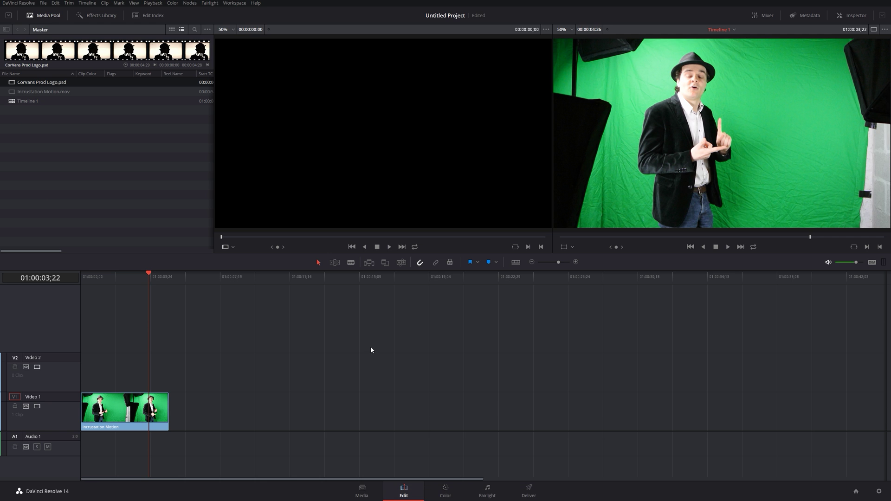
Place CorVans Prod Logo.psd on the Video 1 track directly after the Incrustation Motion clip
mouse_move(123, 273)
left_mouse_down()
mouse_move(113, 272)
mouse_move(131, 271)
mouse_move(119, 269)
left_mouse_up()
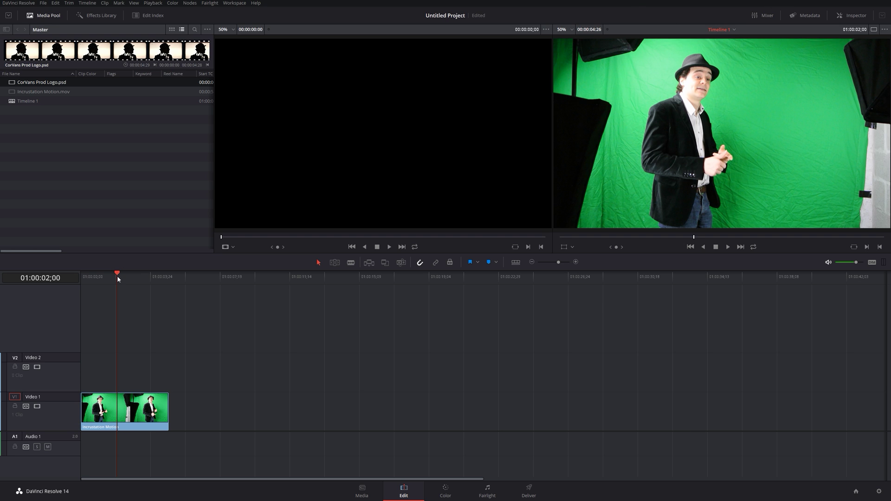
left_click_drag(48, 84, 85, 378)
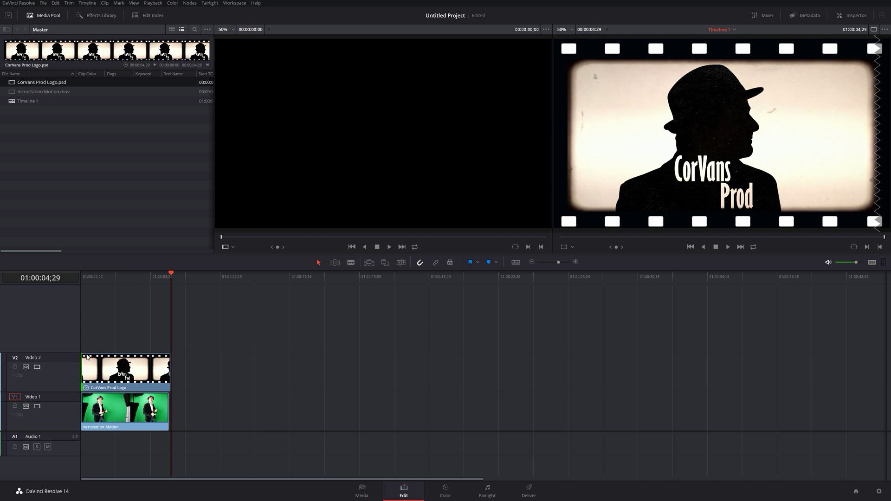
left_click_drag(104, 364, 185, 411)
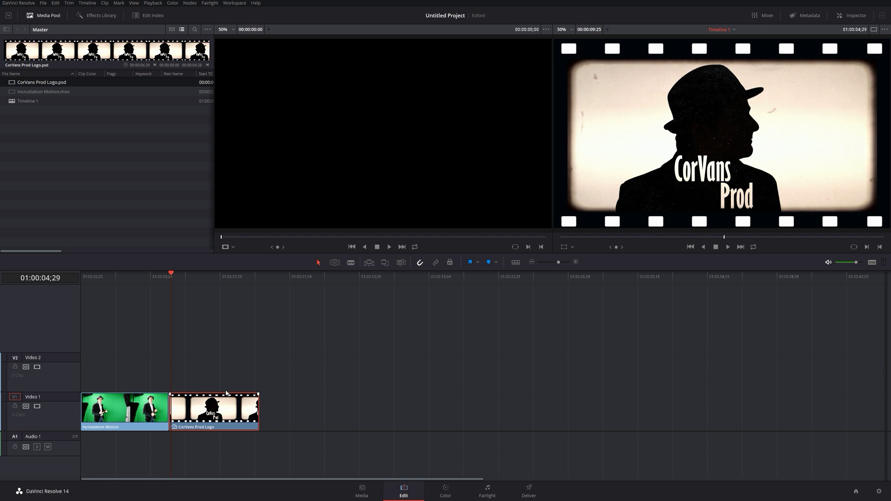
Add a Cross Dissolve video transition at the cut between the Incrustation Motion clip and the logo clip
left_click_drag(151, 282, 169, 279)
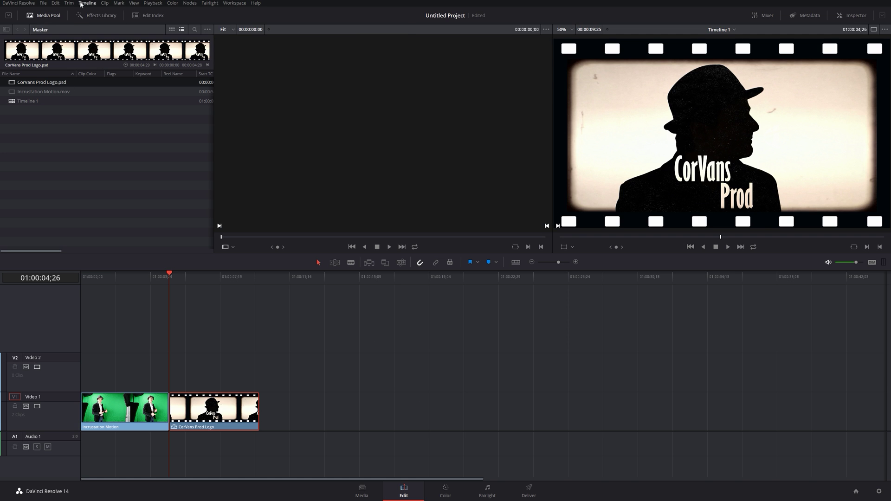
left_click(104, 17)
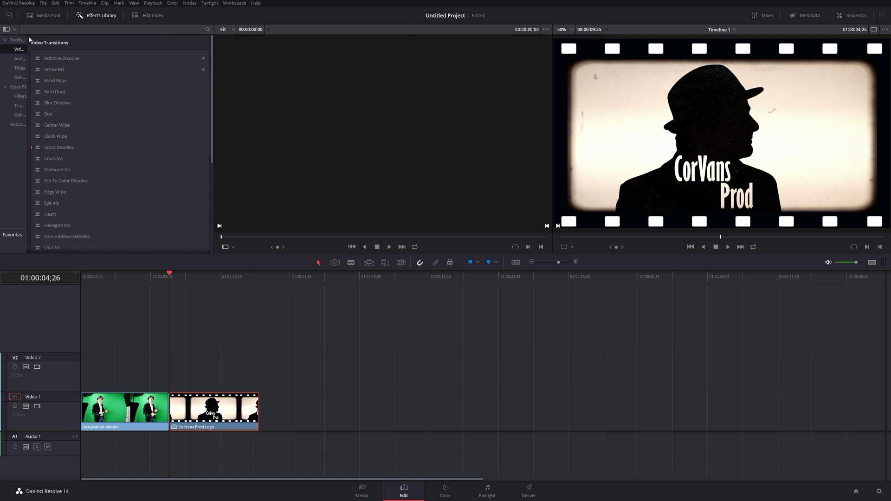
left_click_drag(26, 38, 61, 38)
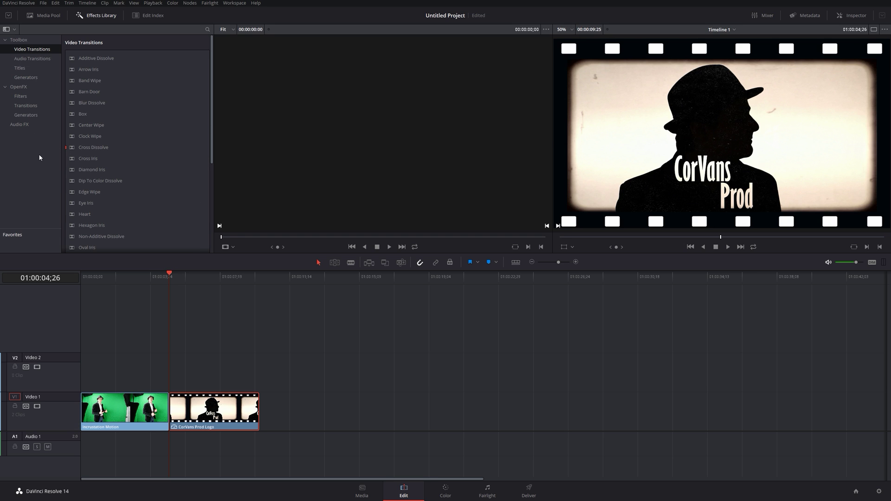
scroll(128, 204, "down", 3)
scroll(129, 192, "up", 3)
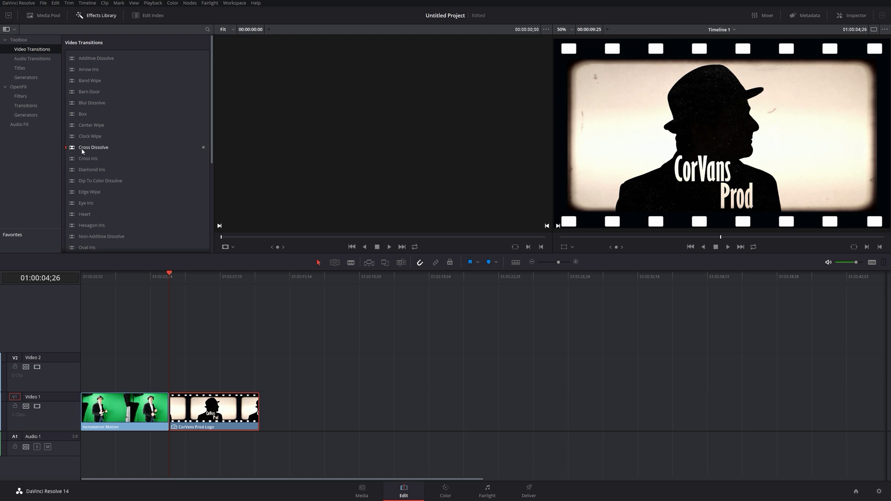
left_click_drag(82, 149, 166, 407)
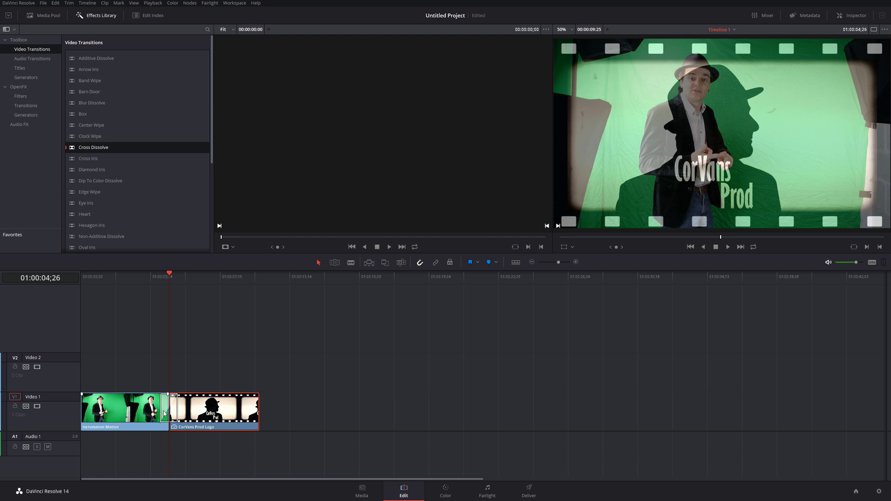
Play back the Cross Dissolve and inspect how it overlaps the ends of the two clips
left_click(158, 278)
key("space")
key("space")
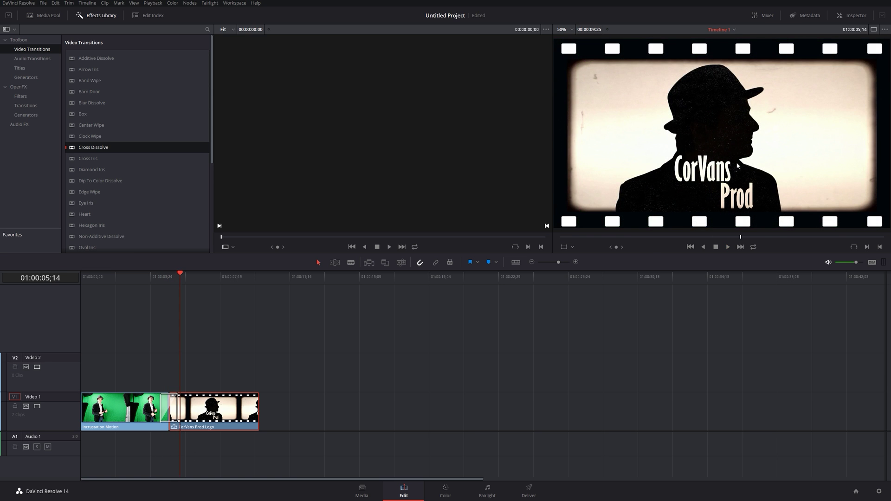
left_click(168, 407)
left_click(172, 410)
left_click(161, 401)
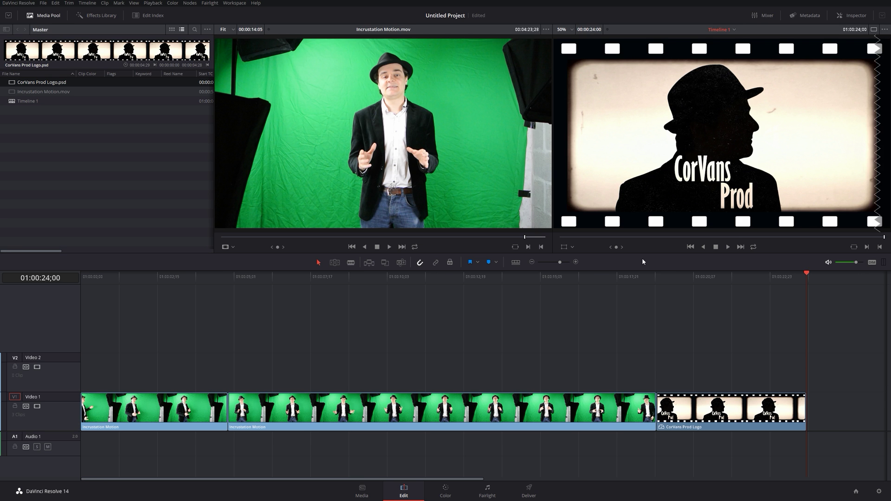
Try a Cross Dissolve at the cut between the second Incrustation Motion clip and the logo clip, and delete it
left_click(655, 274)
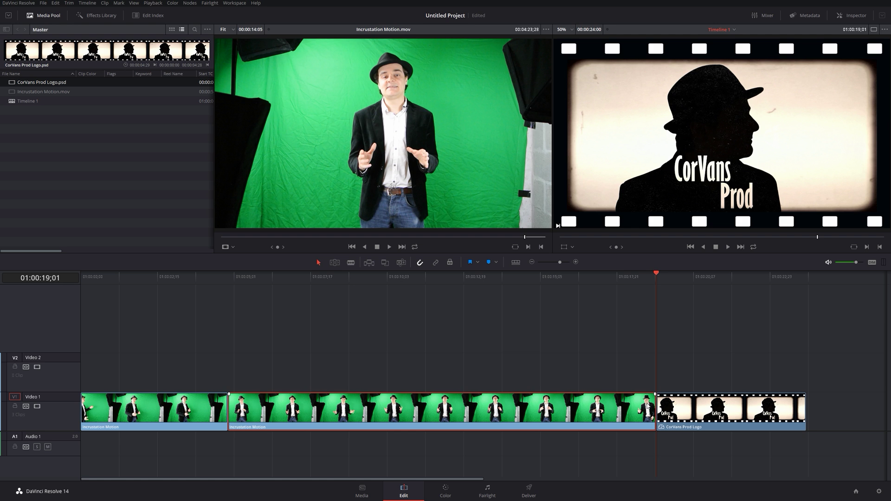
mouse_move(653, 404)
left_mouse_down()
mouse_move(598, 409)
mouse_move(654, 408)
left_mouse_up()
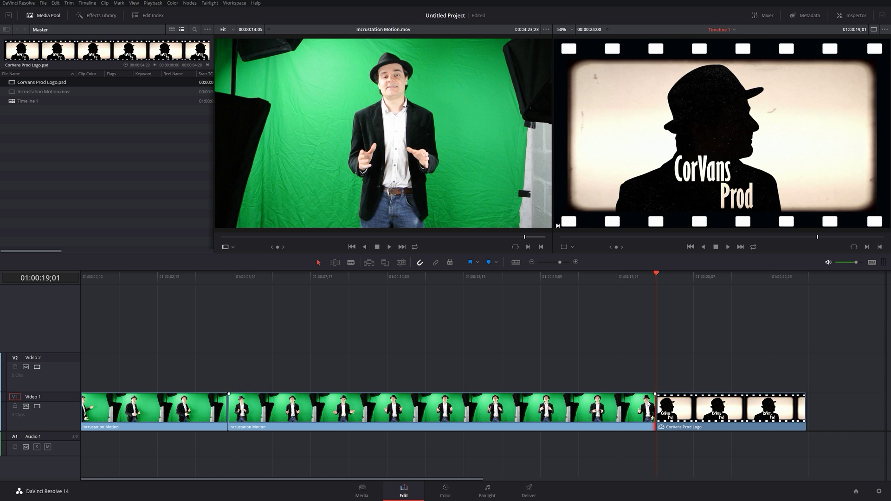
left_click(96, 16)
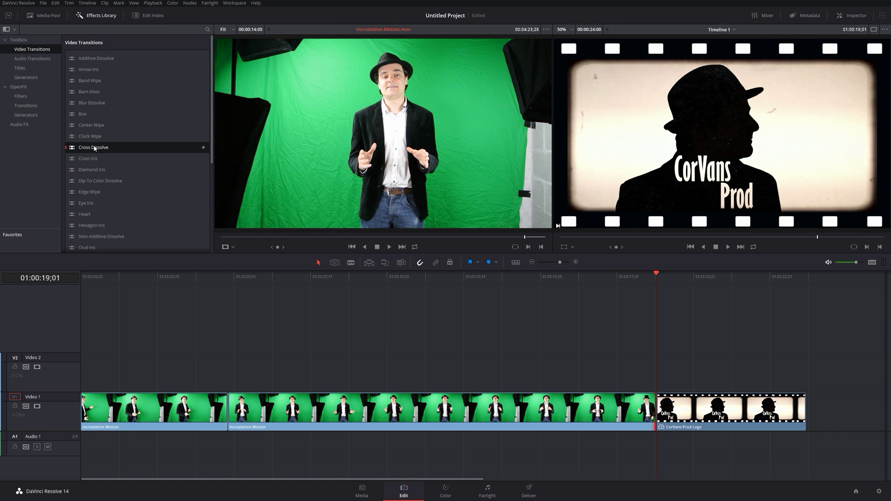
mouse_move(94, 148)
left_mouse_down()
mouse_move(685, 318)
mouse_move(666, 409)
mouse_move(175, 144)
mouse_move(104, 148)
left_mouse_up()
double_click(668, 417)
left_click(649, 411)
left_click(717, 413)
left_click_drag(93, 148, 651, 409)
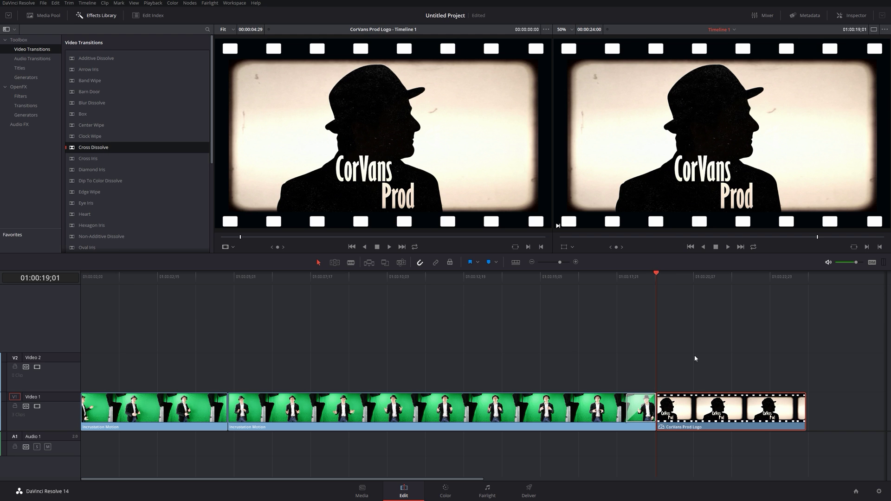
left_click(627, 415)
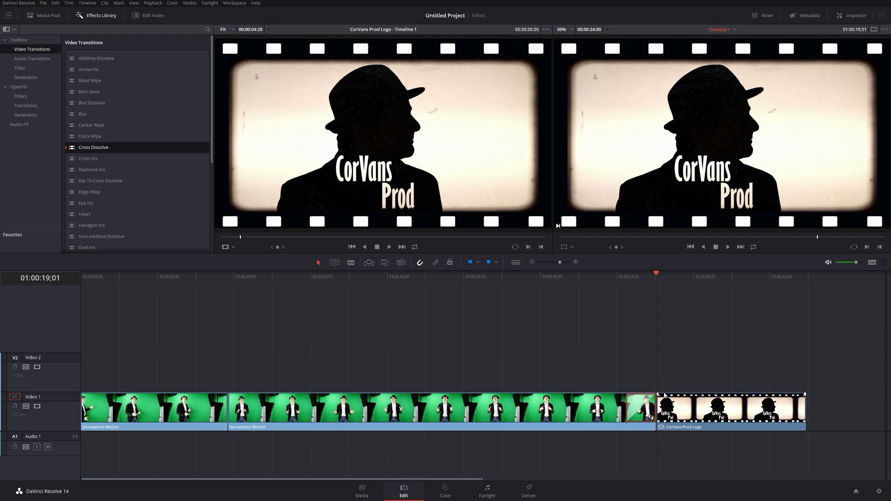
key("Delete")
Trim about one second off the end of the second Incrustation Motion clip and move the logo clip against it
left_click_drag(655, 407, 624, 407)
left_click_drag(705, 408, 676, 408)
Add a Cross Dissolve centred on the trimmed cut before the logo clip and preview the blend
left_click_drag(99, 148, 624, 408)
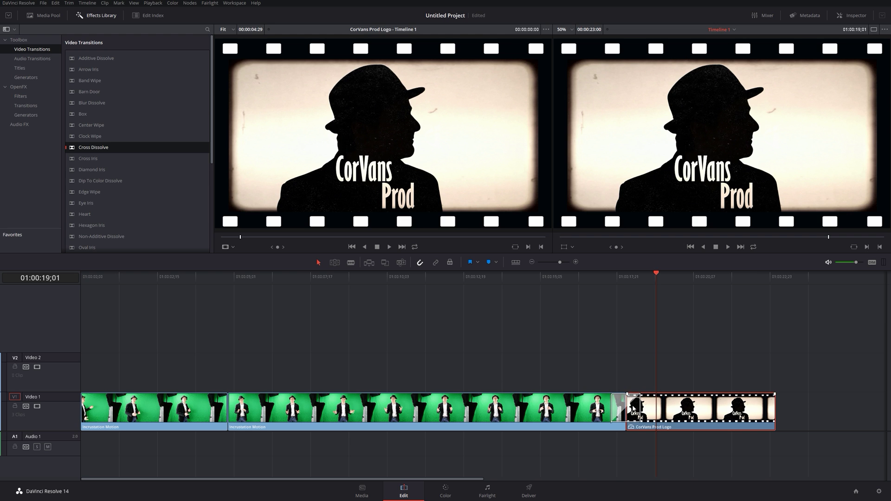
left_click_drag(611, 277, 619, 277)
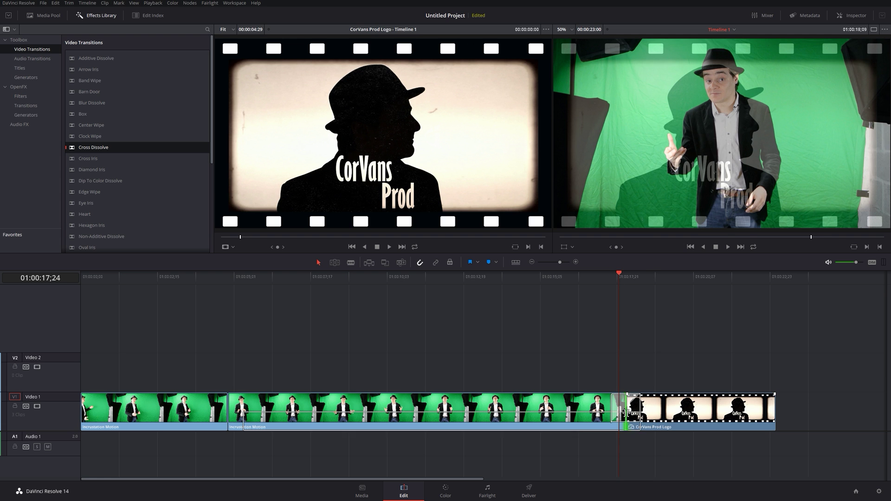
Show the settings of the Cross Dissolve before the logo clip and examine its alignment and style options
left_click(634, 415)
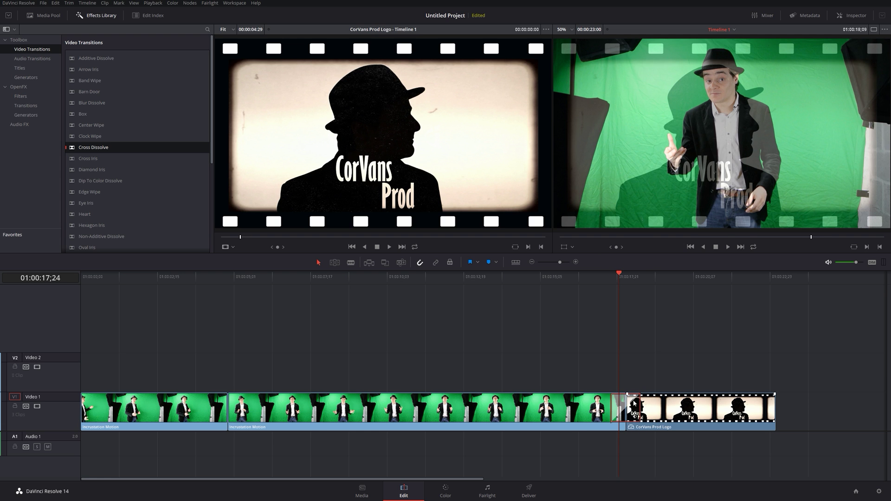
left_click(856, 16)
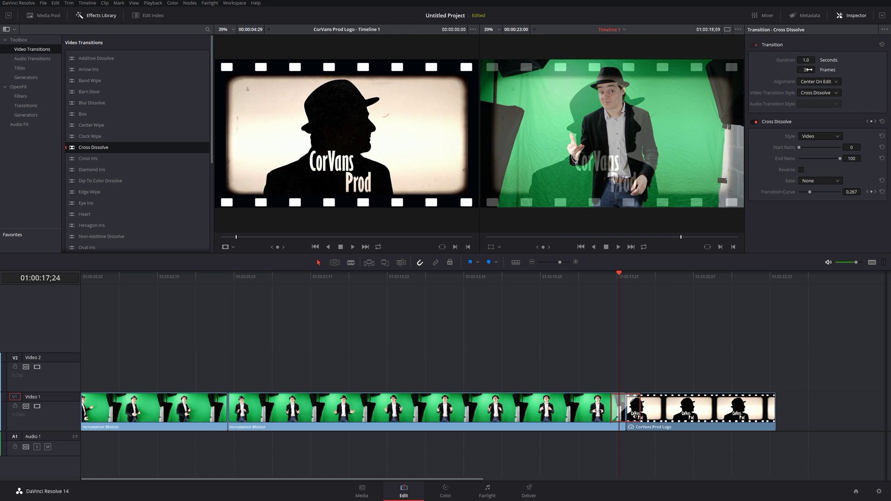
left_click(838, 83)
left_click(830, 97)
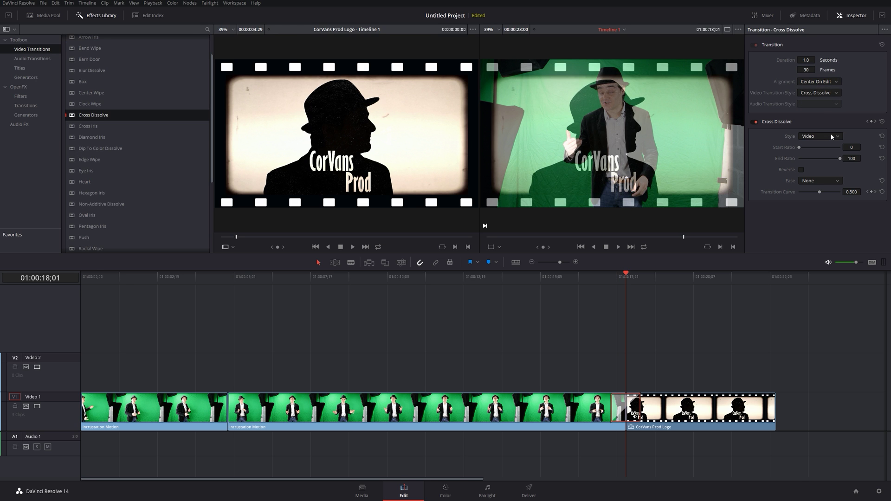
left_click(831, 135)
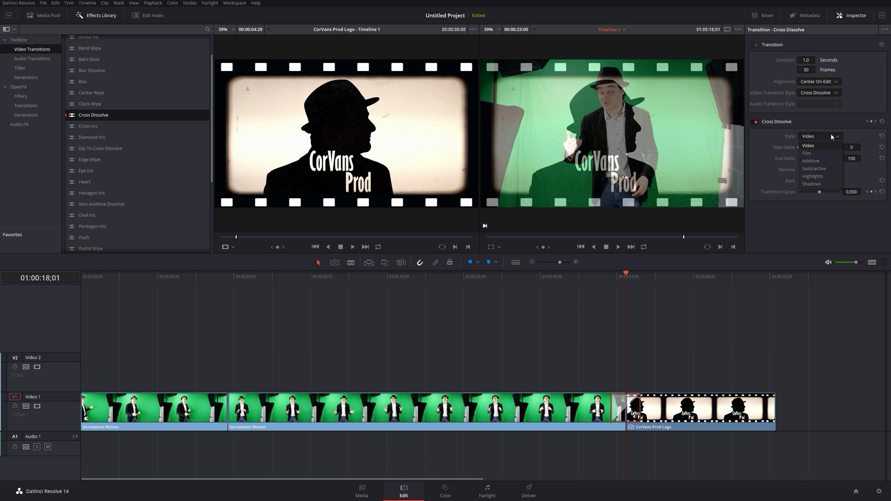
left_click(829, 119)
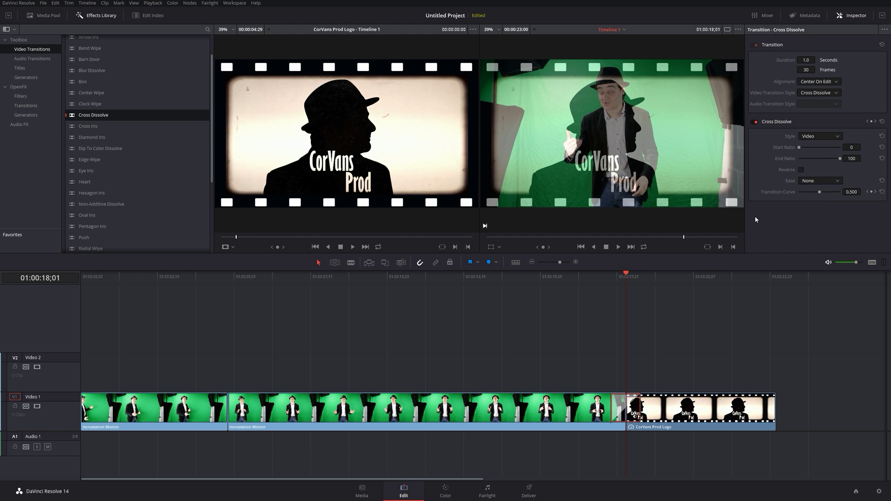
Try the Additive style on the Cross Dissolve, check the blend at the cut, and return the style to Video
left_click(819, 137)
left_click(811, 161)
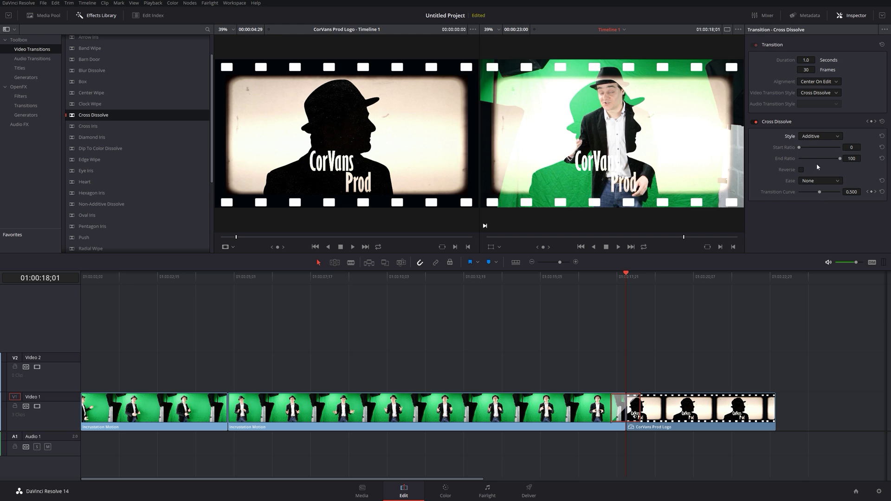
mouse_move(627, 277)
left_mouse_down()
mouse_move(609, 277)
mouse_move(649, 276)
mouse_move(625, 277)
left_mouse_up()
left_click(820, 136)
left_click(824, 147)
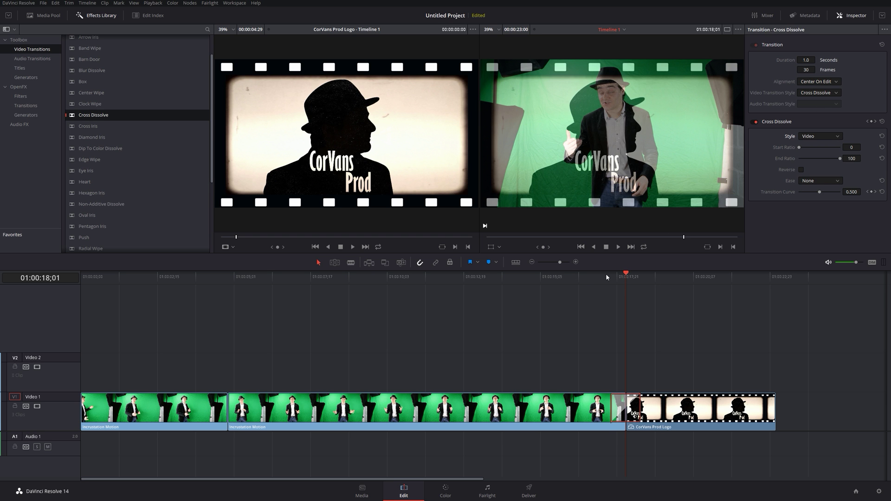
Scrub through the Video-style dissolve, set its style to Additive, and play back the blend into the logo clip
left_click_drag(605, 277, 626, 277)
left_click(820, 136)
left_click(818, 163)
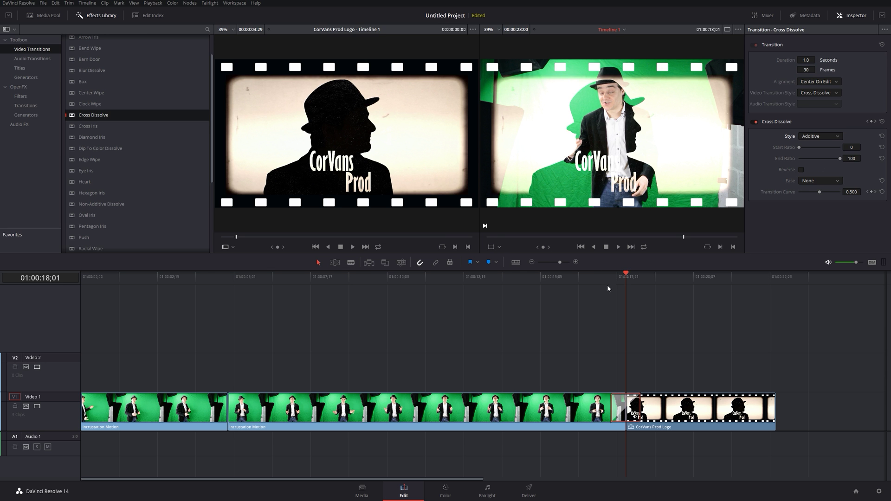
key("space")
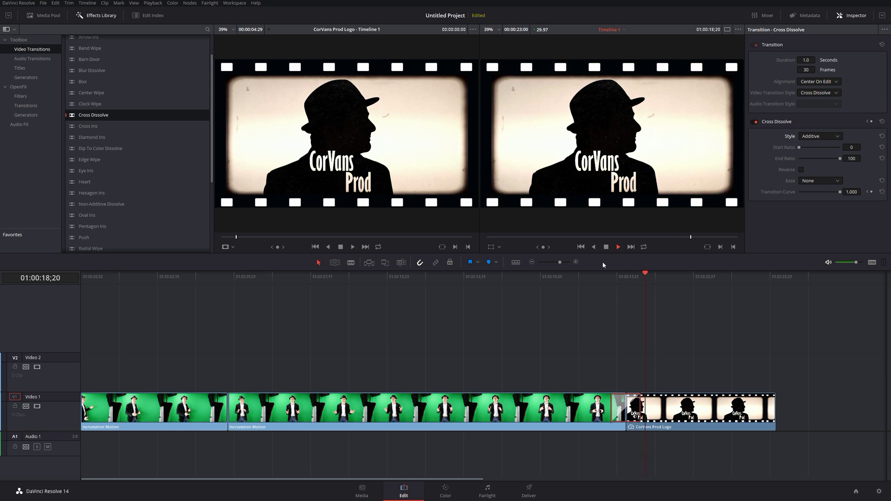
key("space")
left_click_drag(605, 280, 625, 278)
Delete the Cross Dissolve and the second Incrustation Motion clip, closing the gap so the logo follows the first clip
left_click(628, 411)
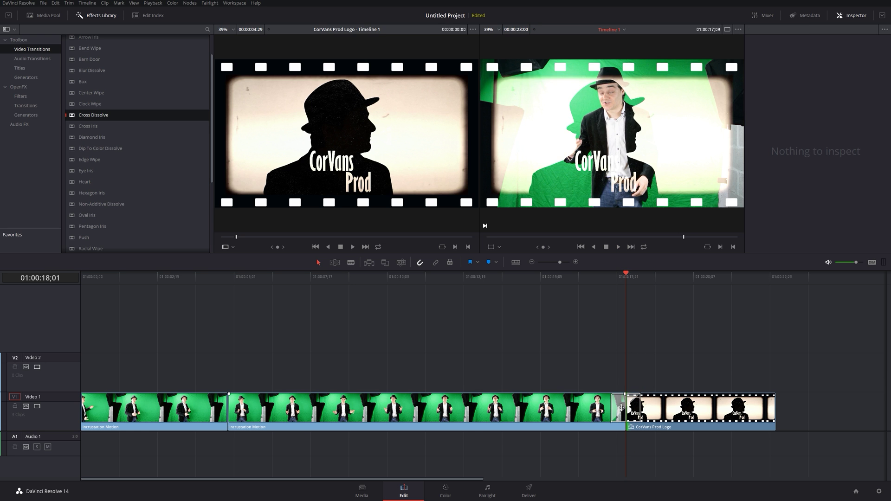
left_click(620, 408)
key("Delete")
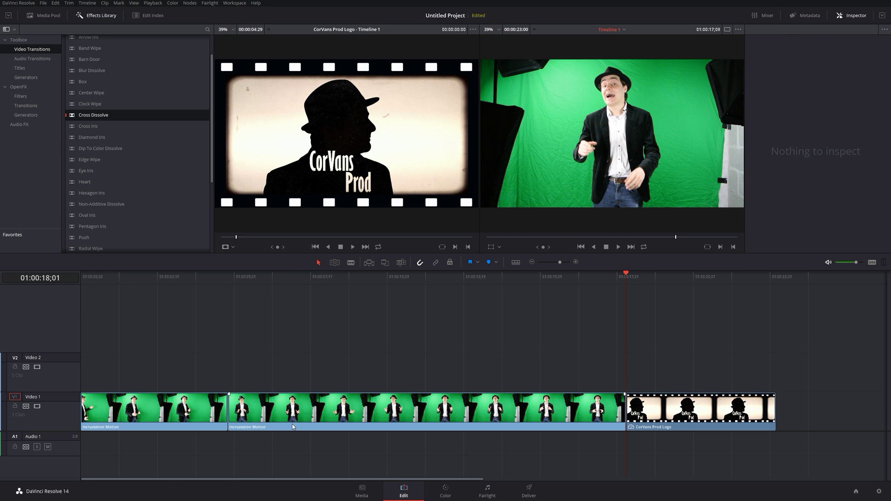
Duplicate the first Incrustation Motion clip onto Video 2 directly above the original and look through the copy's settings
left_click(156, 423)
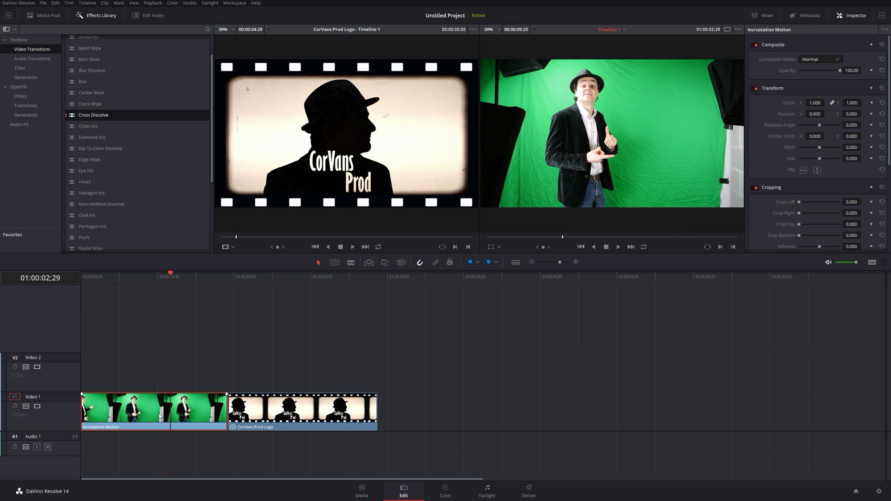
left_click_drag(158, 412, 160, 375)
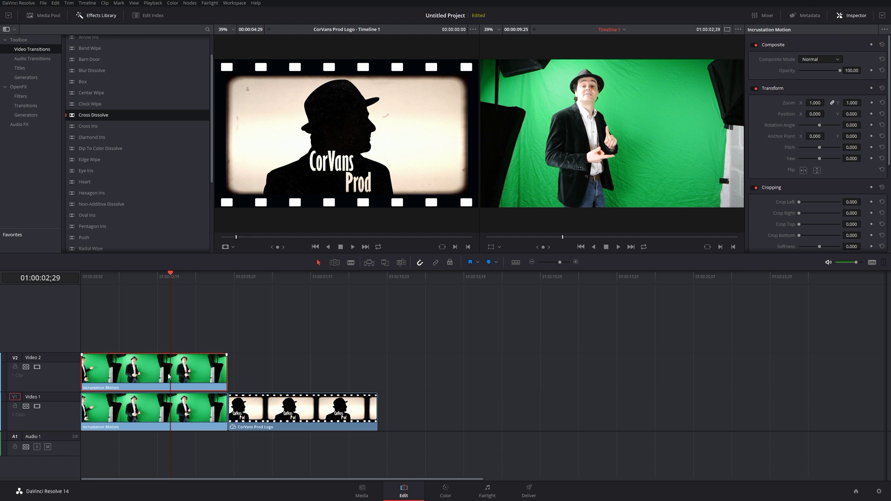
scroll(765, 107, "down", 5)
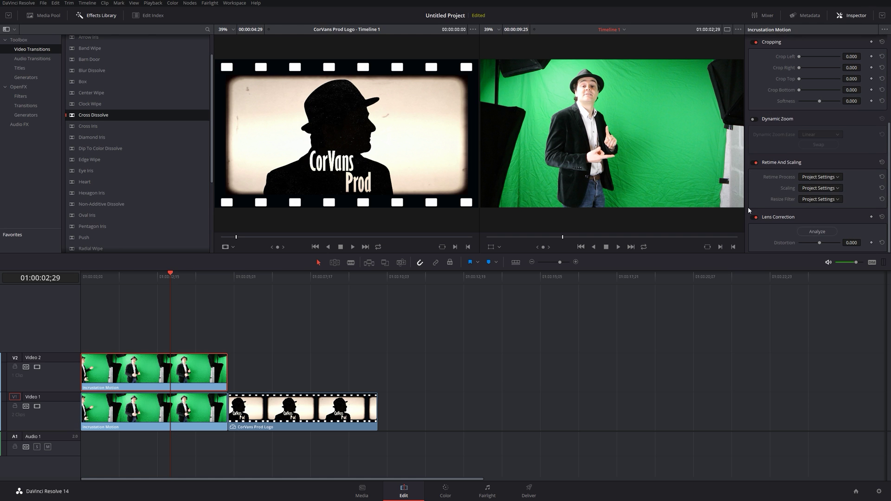
scroll(791, 47, "up", 5)
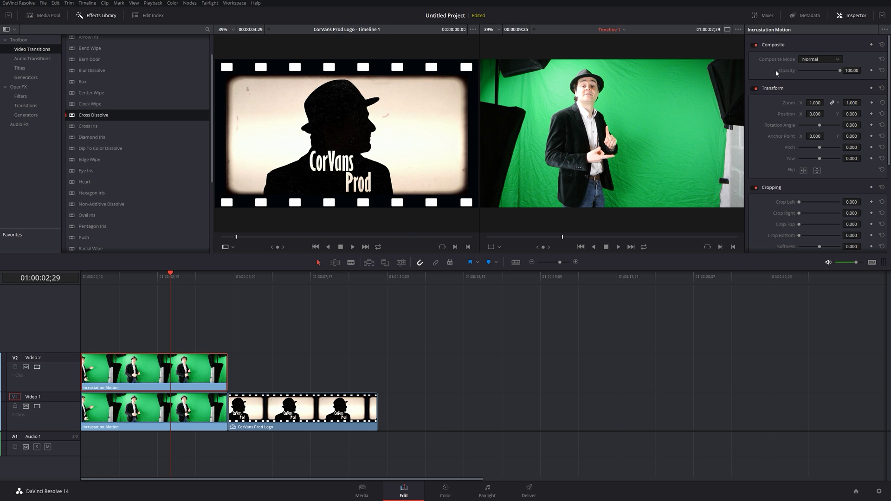
Try the Add, Color, Color Burn, Hardlight and Linear Light composite modes on the Video 2 clip, and return it to Normal
left_click(828, 59)
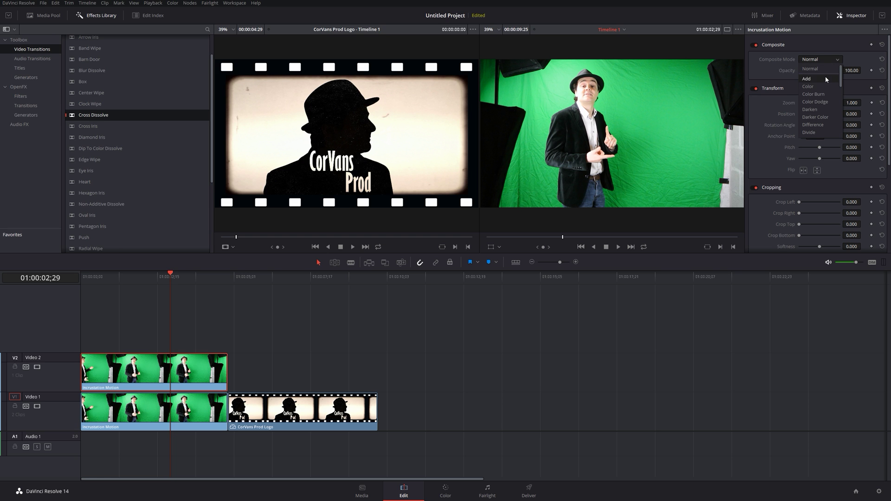
left_click(824, 79)
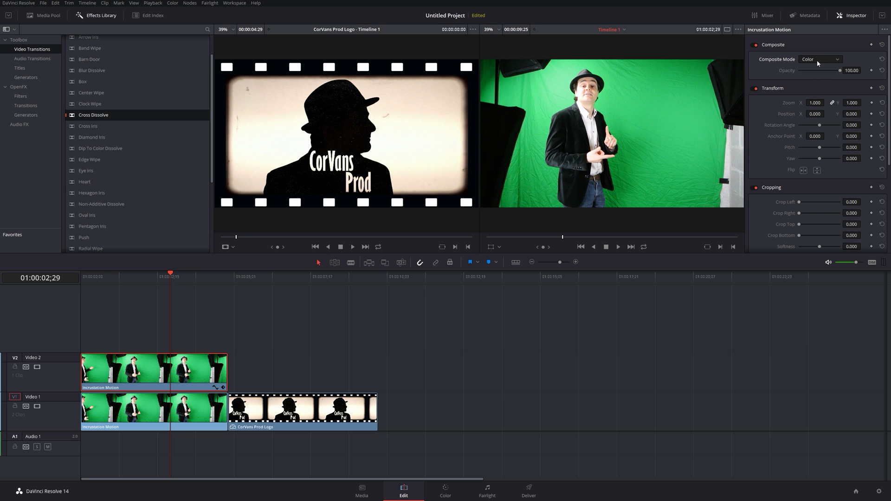
left_click(821, 59)
left_click(823, 95)
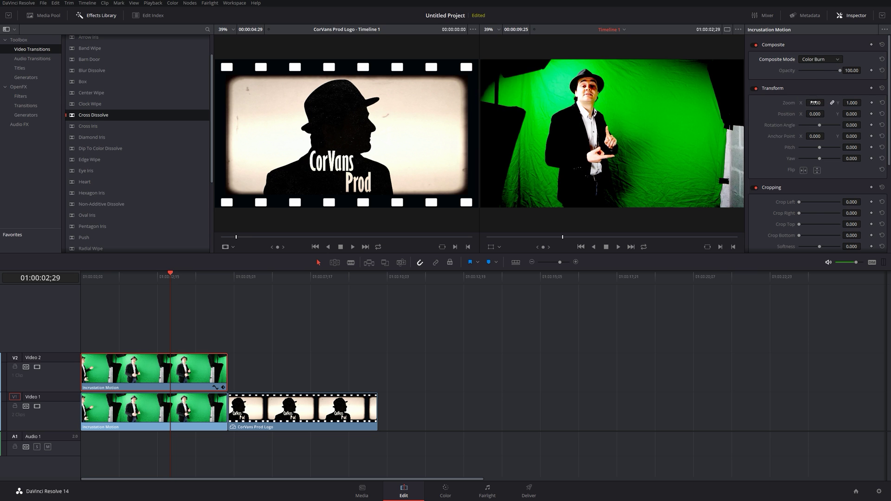
left_click(821, 59)
scroll(819, 106, "down", 5)
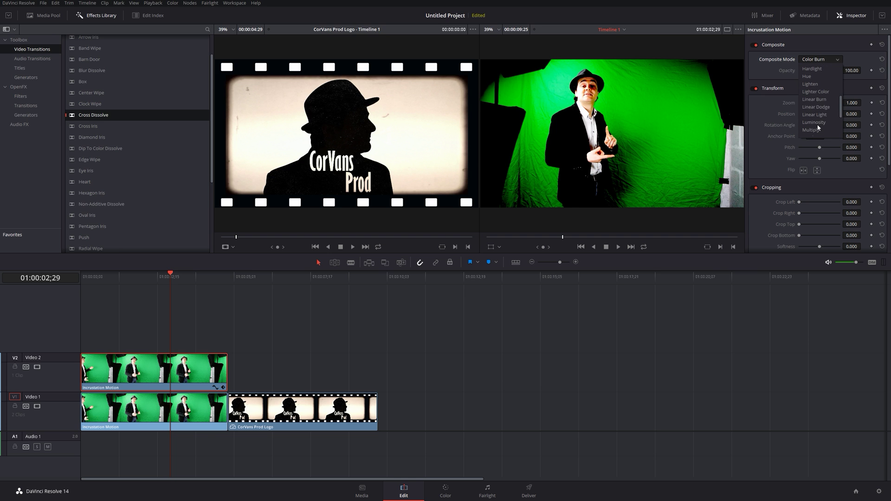
left_click(820, 67)
left_click(826, 58)
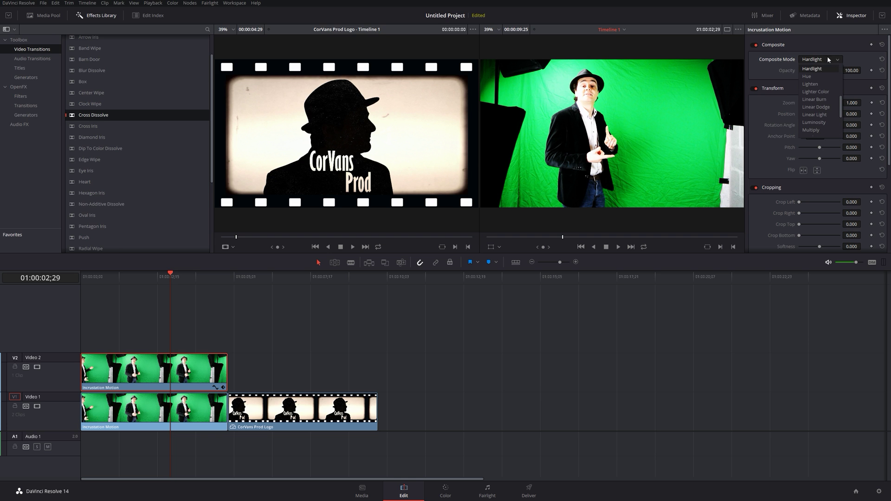
left_click(818, 115)
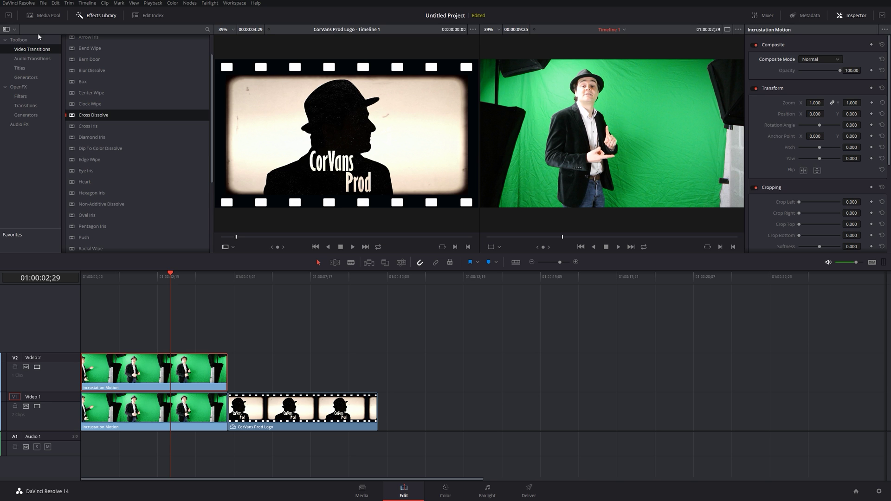
Add a Text title on a new Video 3 track at the timeline start and move the playhead within it
left_click(27, 70)
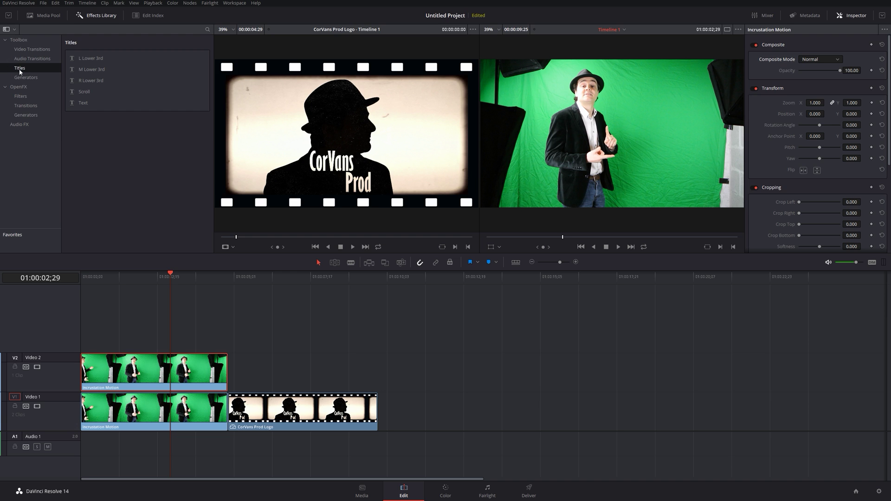
left_click(81, 104)
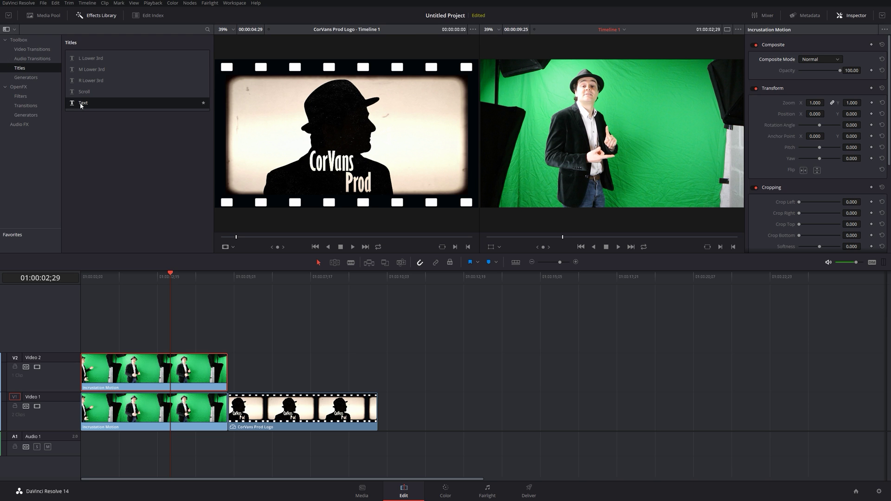
left_click(80, 93)
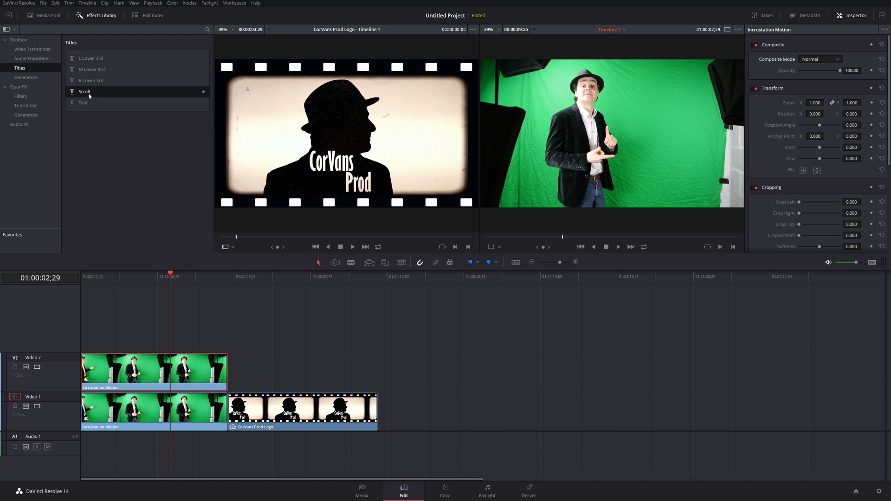
left_click_drag(85, 107, 70, 331)
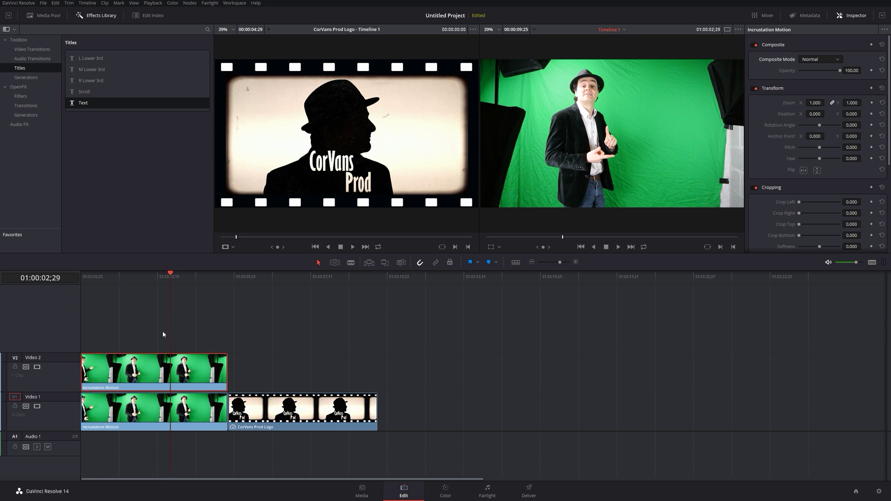
left_click_drag(85, 104, 88, 335)
left_click(167, 278)
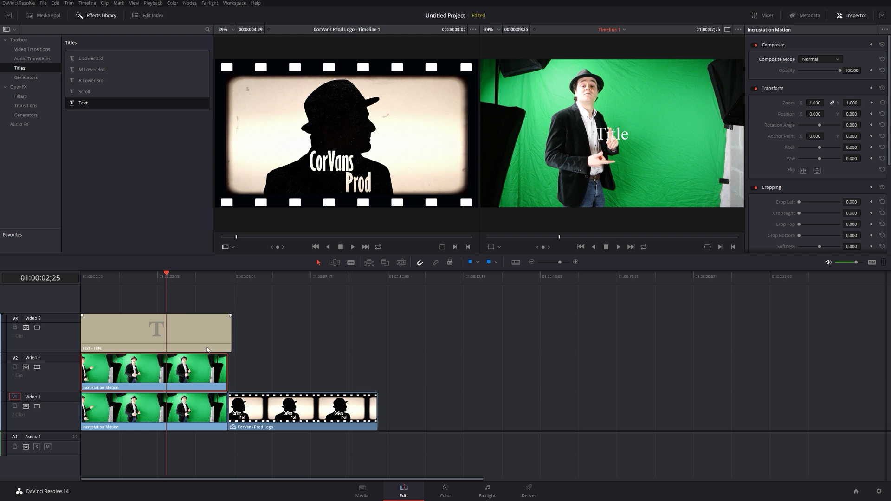
Change the Video 3 title's text to "CorVans Prod" and dismiss the auto-save request
left_click(191, 324)
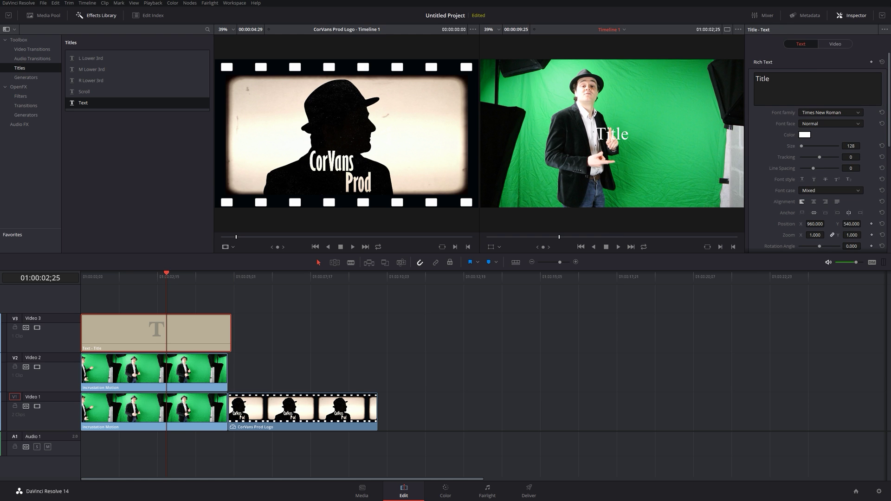
left_click(799, 81)
type("C")
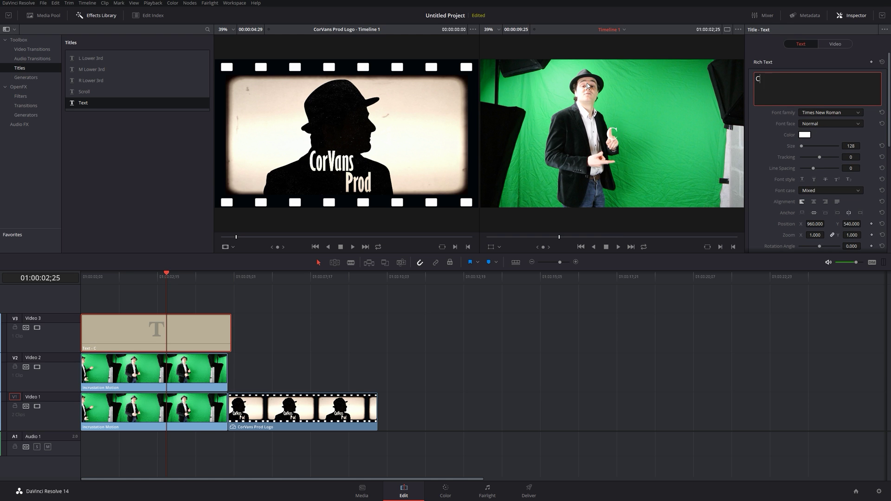
type("orVans Prod")
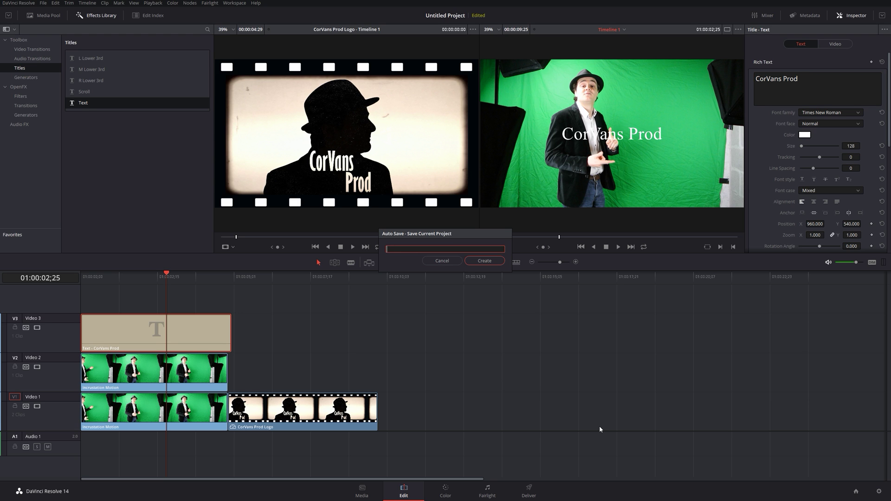
left_click(441, 260)
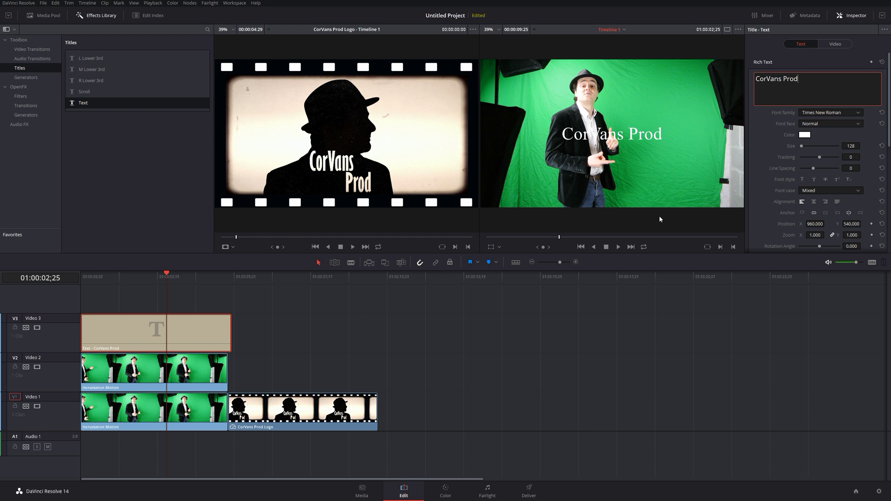
Examine the title's text formatting, drop shadow and further text options, as well as its video settings
scroll(751, 226, "down", 5)
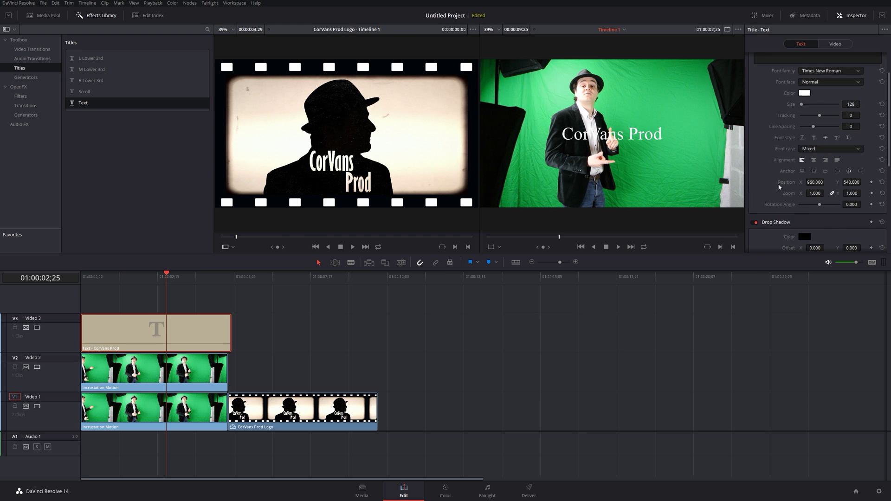
scroll(818, 174, "down", 6)
scroll(819, 175, "down", 2)
scroll(818, 175, "up", 12)
left_click(834, 43)
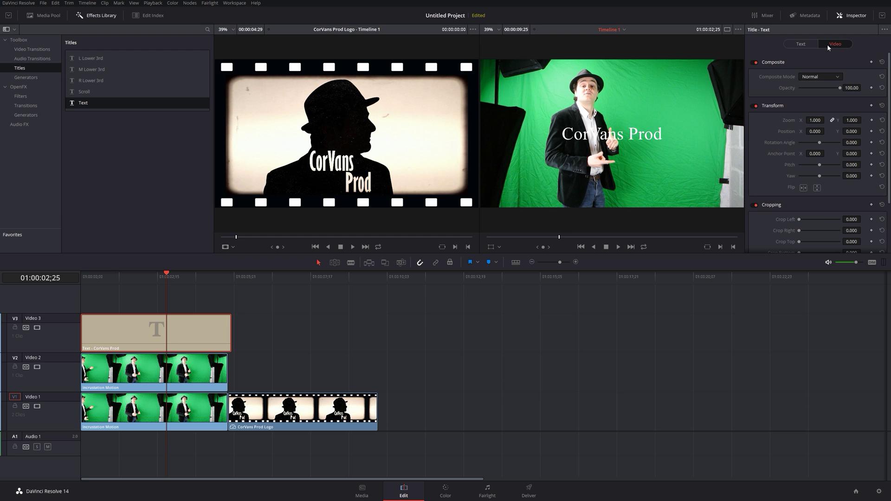
left_click(803, 44)
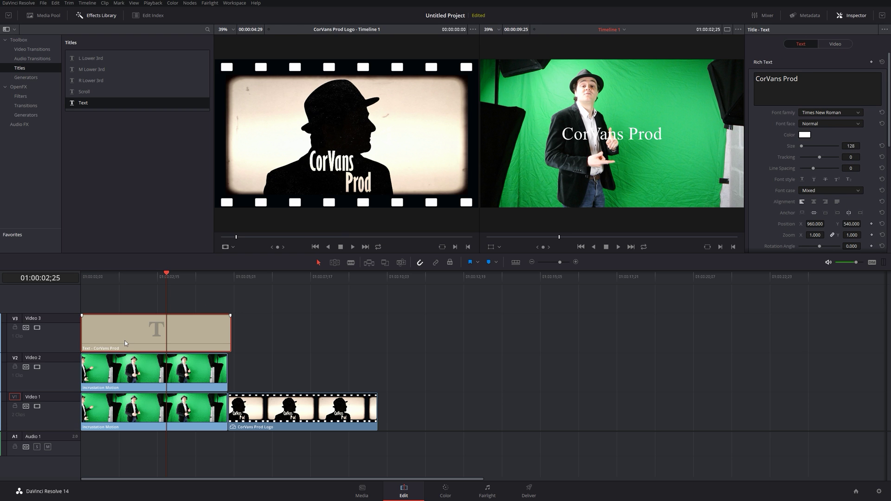
Replace the Text title on Video 3 with an L Lower 3rd title at the timeline start and show its settings
key("Delete")
left_click_drag(93, 58, 141, 306)
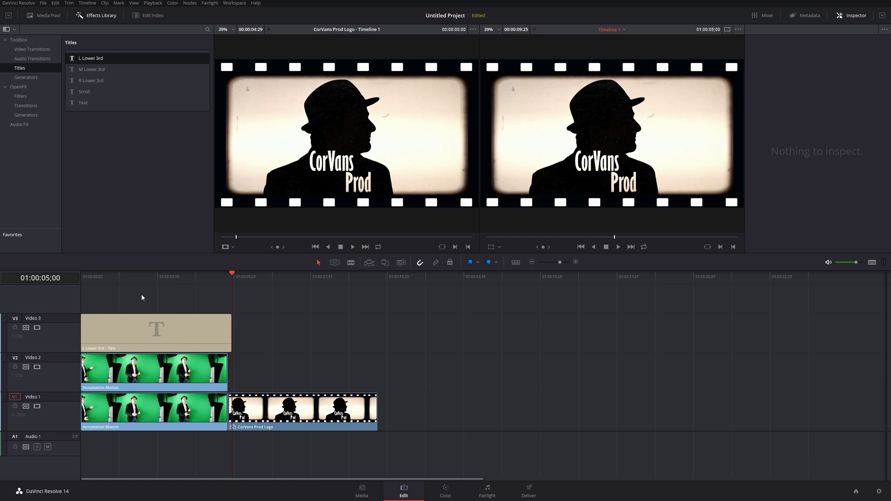
left_click(165, 343)
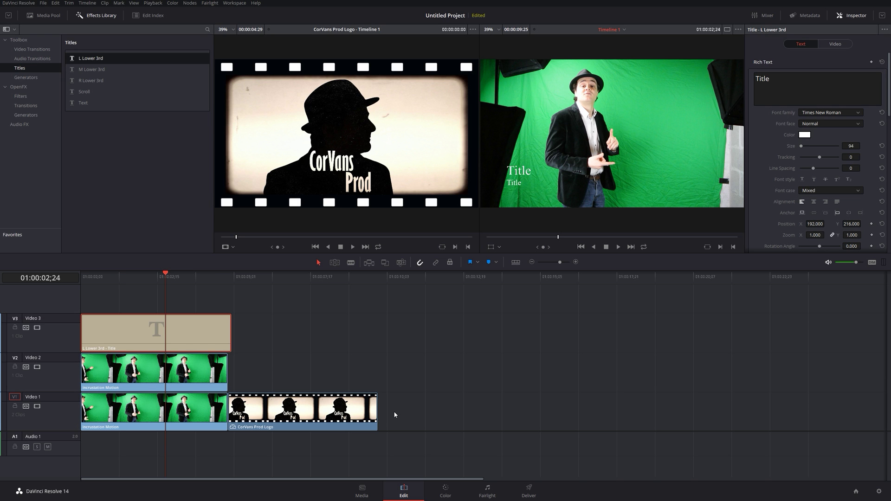
Delete the L Lower 3rd title from Video 3 and show the available toolbox generators
key("Delete")
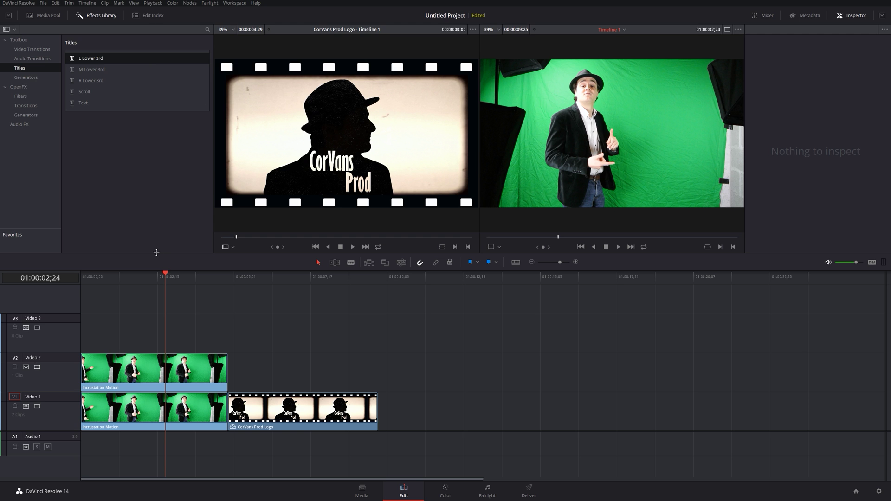
left_click(44, 78)
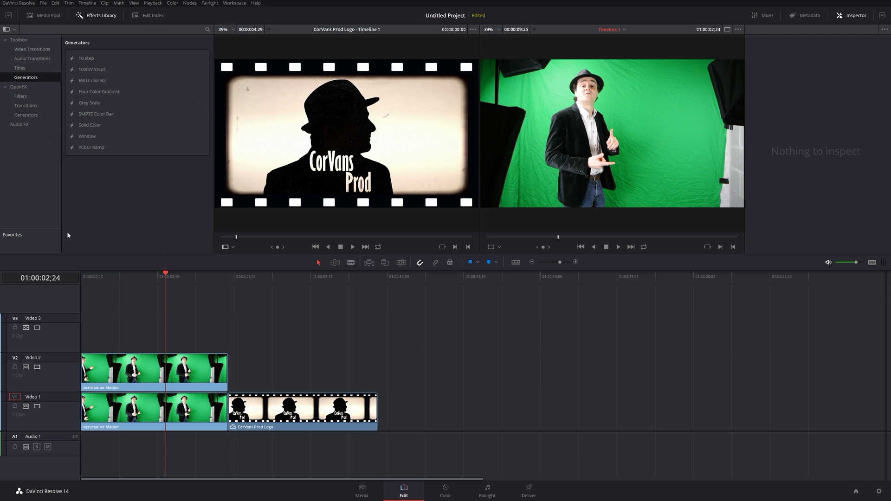
Place a Grey Scale generator right after the CorVans Prod Logo clip on Video 1 and preview it
left_click(91, 103)
left_click_drag(91, 105, 381, 407)
left_click(439, 276)
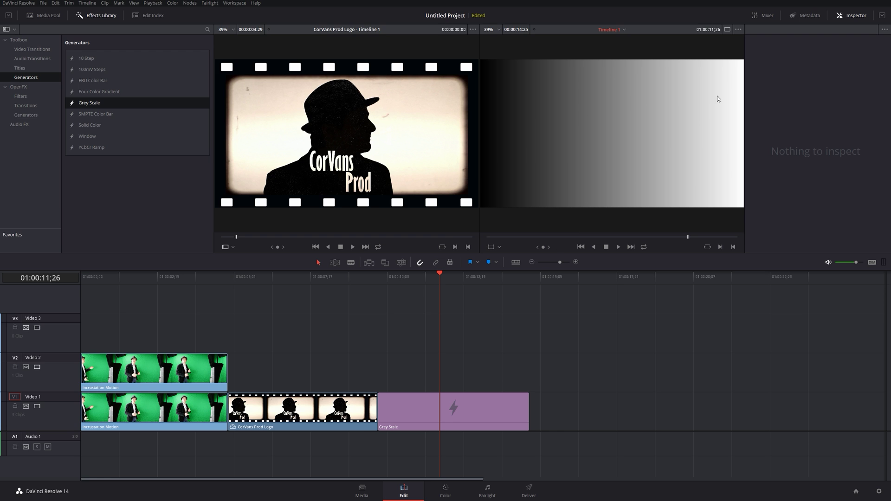
Replace the Grey Scale generator on Video 1 with a Solid Color generator and put the playhead within it
left_click(435, 415)
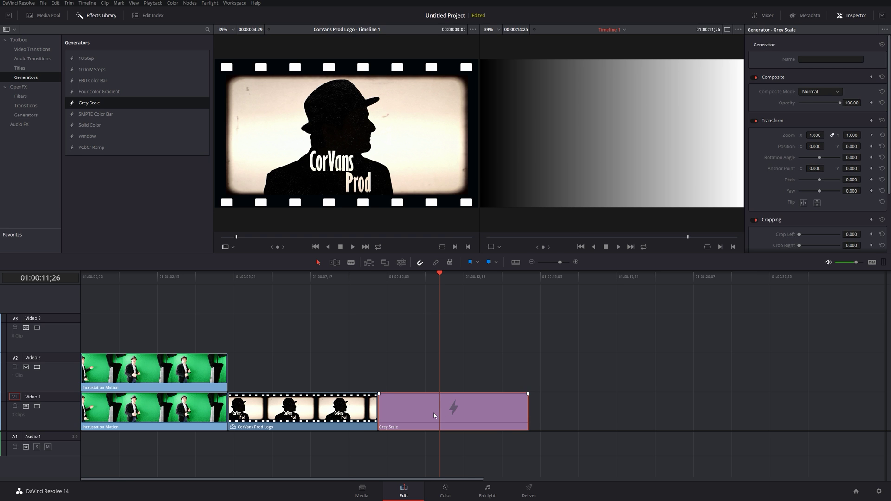
key("Delete")
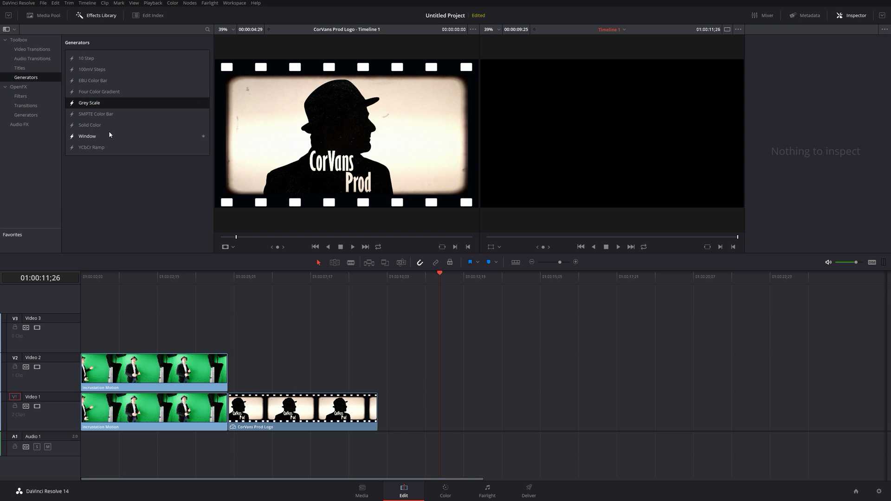
left_click_drag(95, 128, 378, 425)
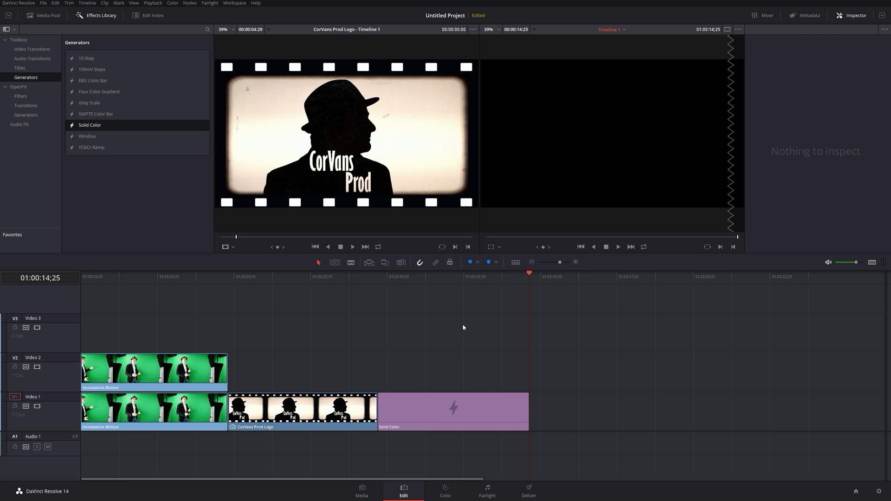
left_click(466, 277)
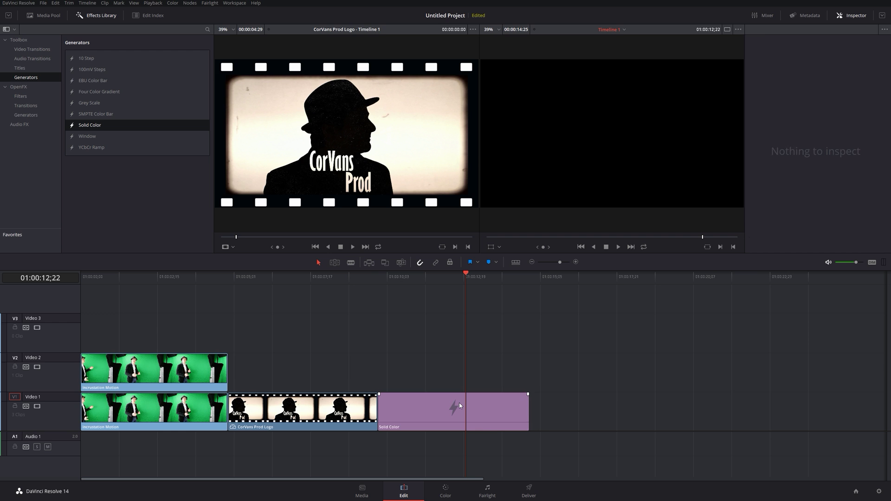
Set the Solid Color generator's color to blue (#0000ff)
left_click(460, 406)
left_click(806, 71)
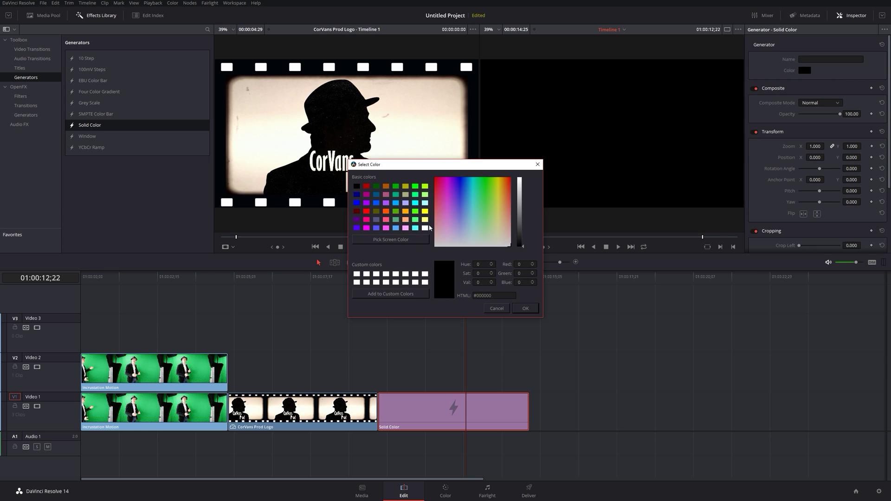
left_click(357, 204)
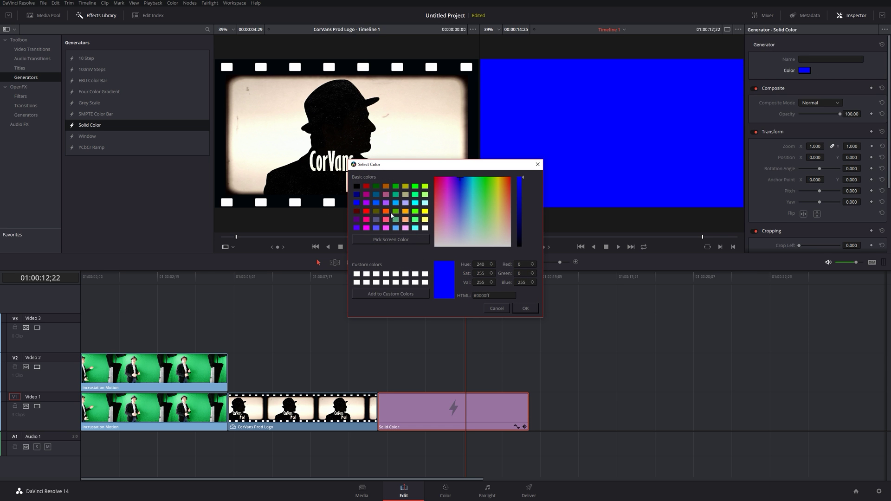
left_click(529, 309)
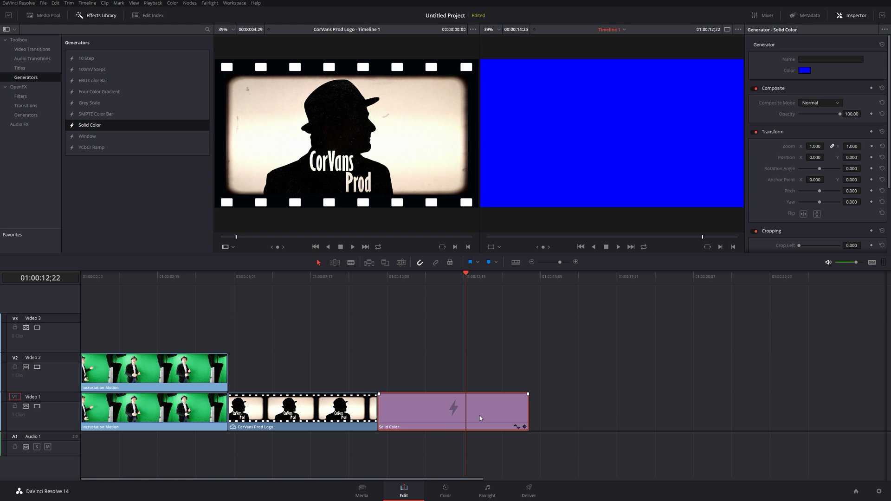
Delete the Solid Color generator from Video 1 and show the OpenFX filters with the CorVans Prod Logo clip selected
key("Delete")
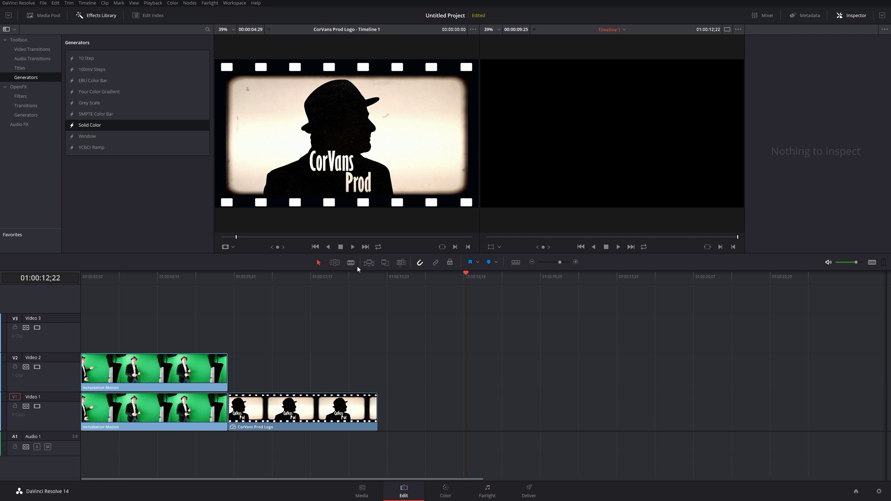
left_click(343, 277)
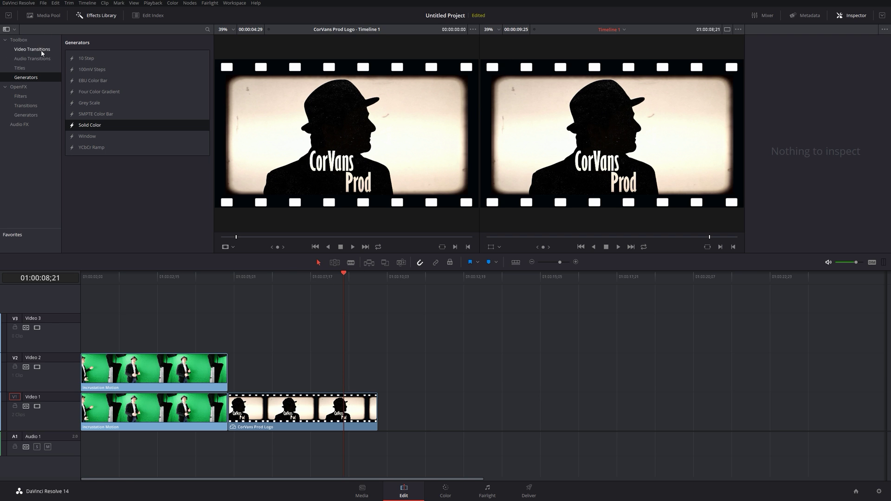
left_click(35, 100)
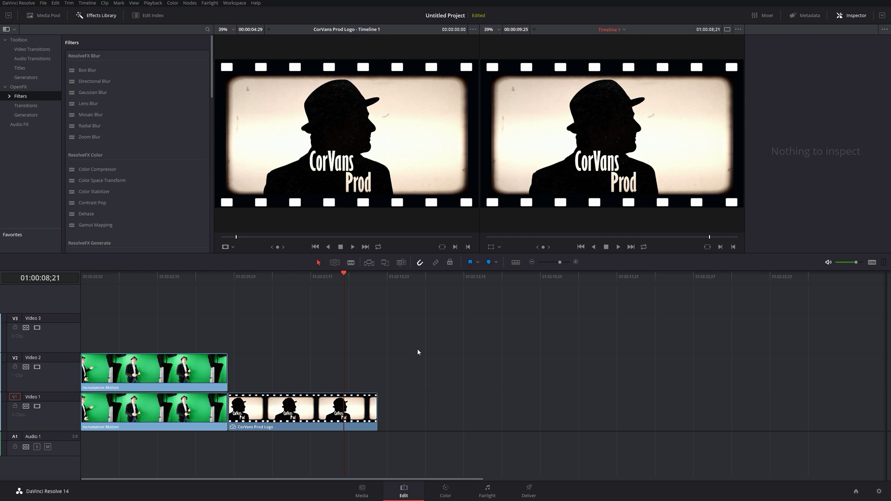
left_click(289, 403)
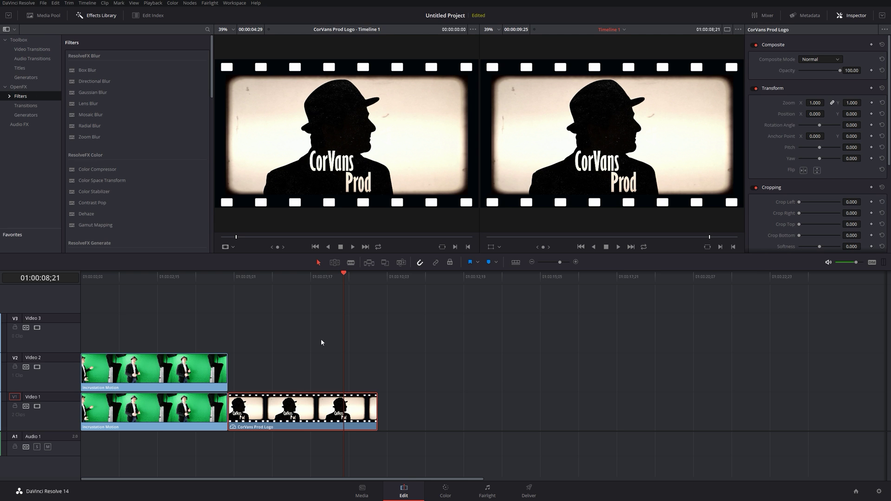
Delete the green-screen Incrustation Motion clip from Video 2
left_click(178, 277)
left_click(187, 361)
key("Delete")
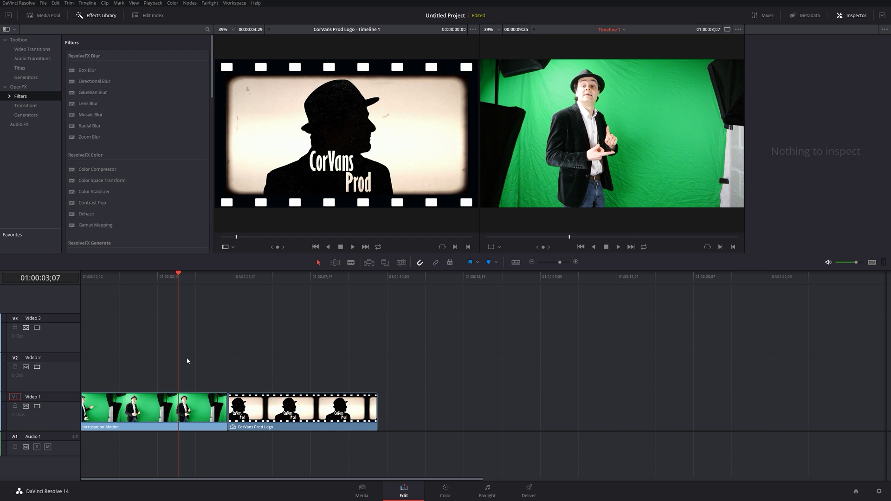
Apply the Film Grain filter to the Incrustation Motion clip on Video 1 and show its OpenFX settings
left_click(9, 96)
scroll(134, 70, "down", 15)
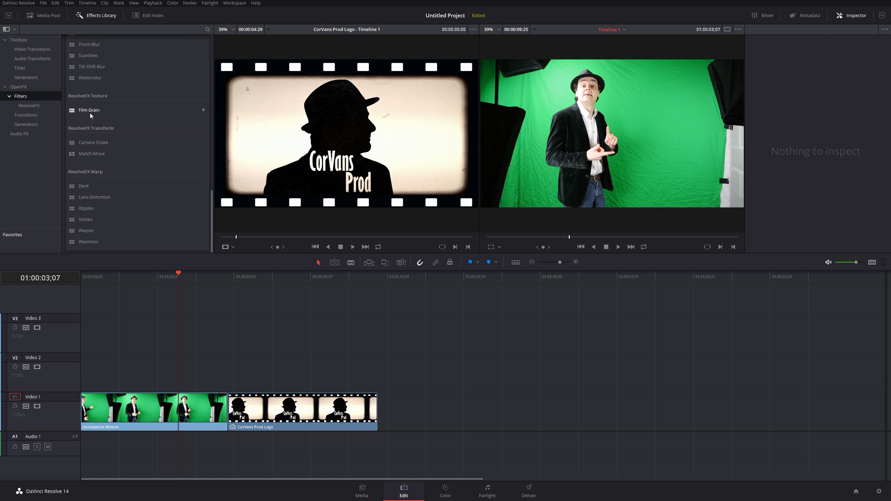
left_click_drag(86, 112, 173, 405)
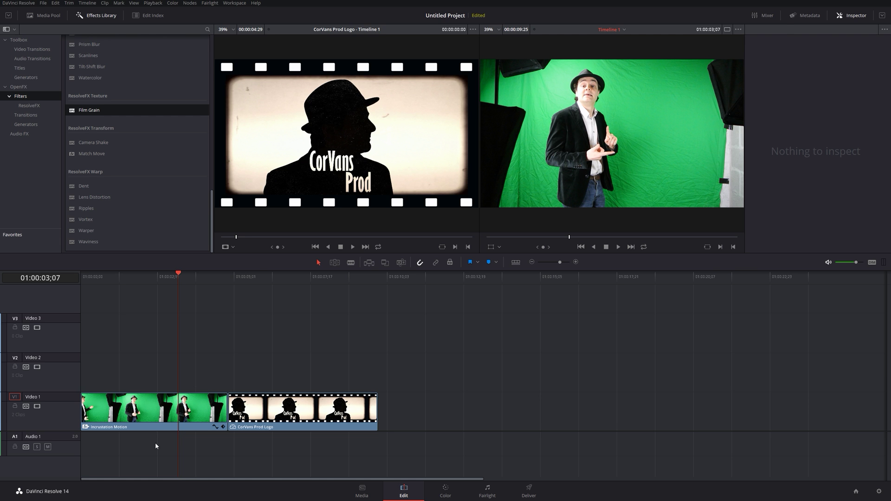
double_click(167, 398)
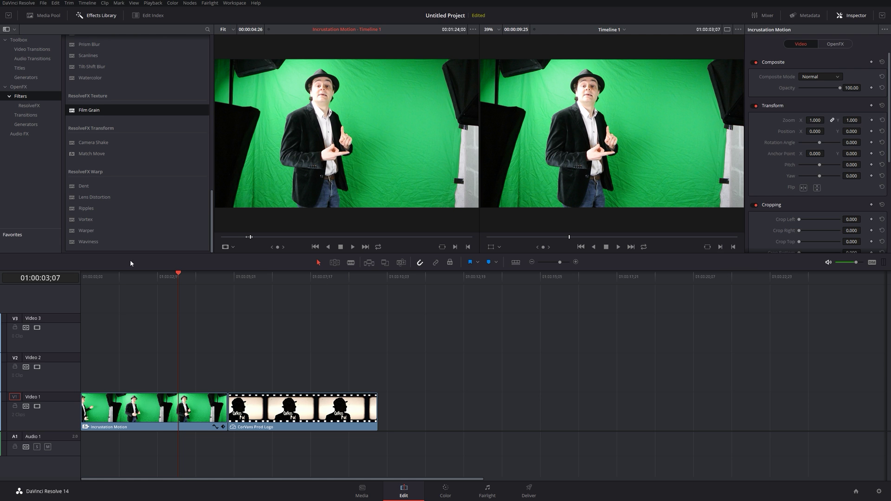
left_click(181, 411)
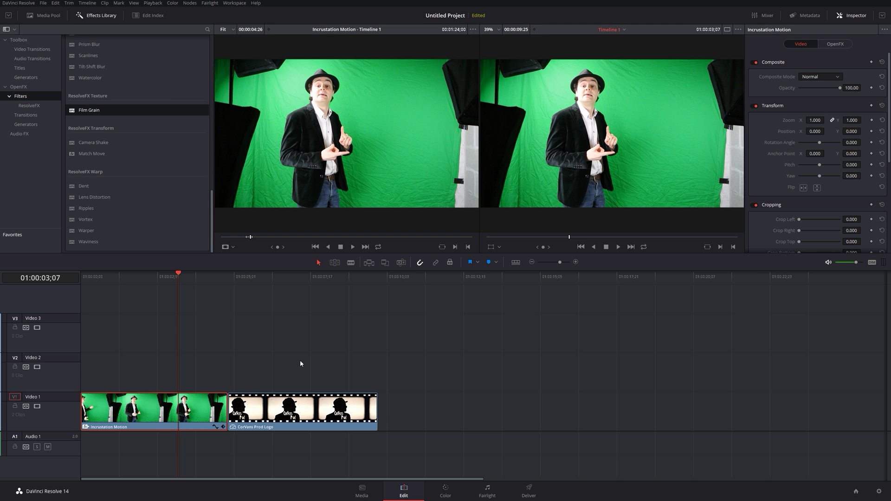
left_click(835, 44)
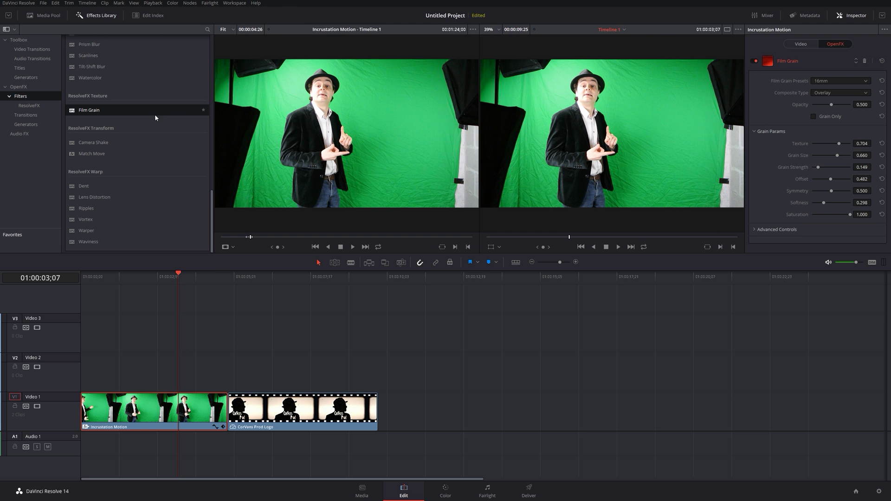
Apply the Zoom Blur filter to the CorVans Prod Logo clip
scroll(155, 117, "up", 15)
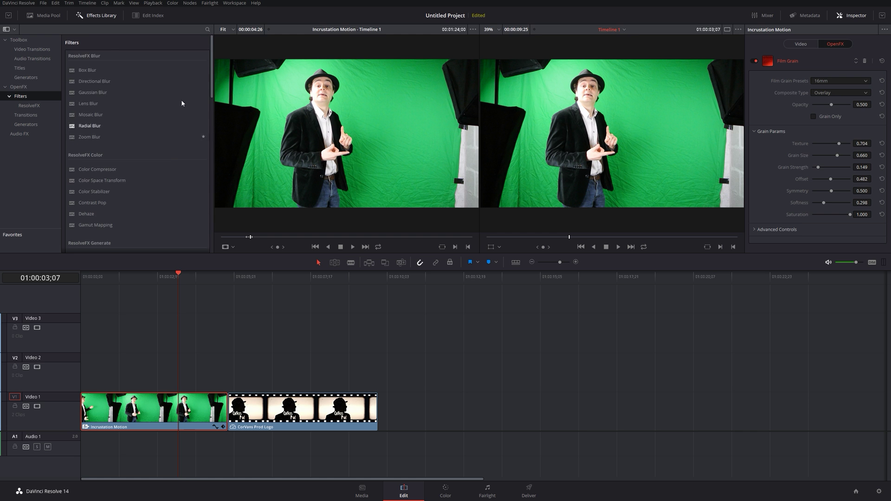
scroll(168, 161, "down", 3)
scroll(168, 161, "up", 3)
left_click_drag(73, 137, 303, 417)
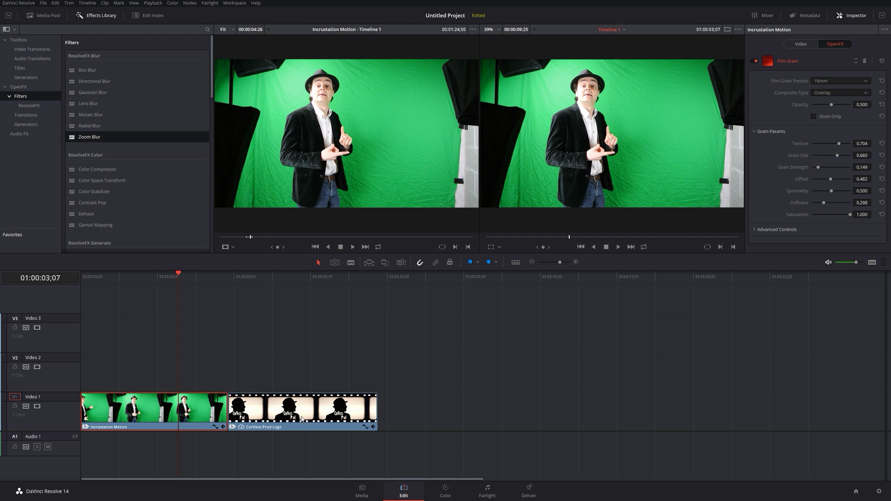
Preview the logo clip's Zoom Blur, set its Smooth Strength to 0.953 and increase its X Position
left_click(294, 281)
left_click(297, 406)
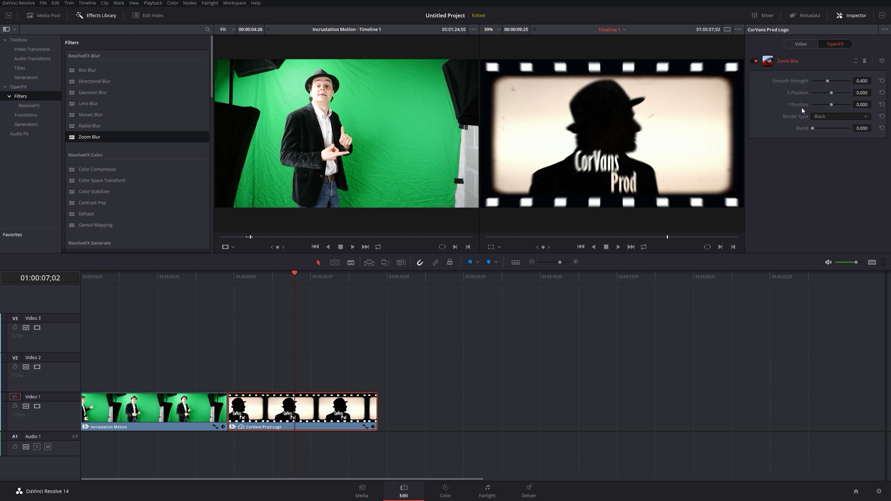
left_click_drag(828, 82, 848, 80)
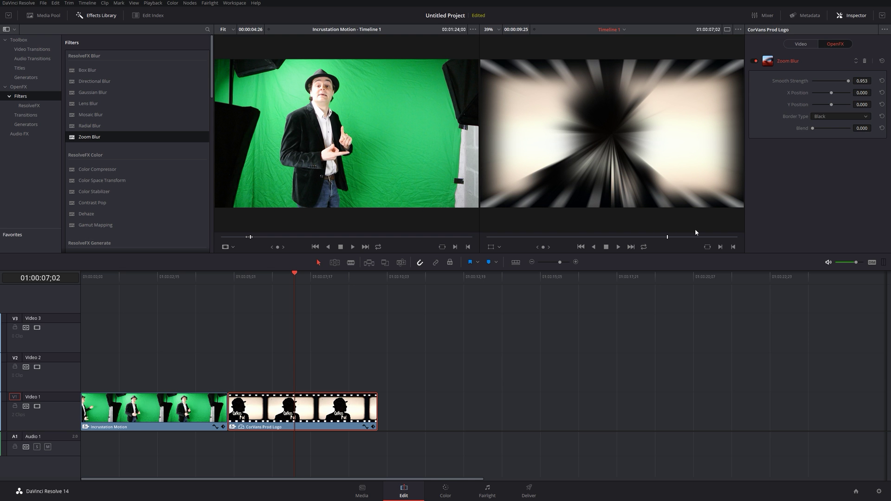
mouse_move(831, 94)
left_mouse_down()
mouse_move(839, 90)
mouse_move(813, 94)
mouse_move(843, 91)
left_mouse_up()
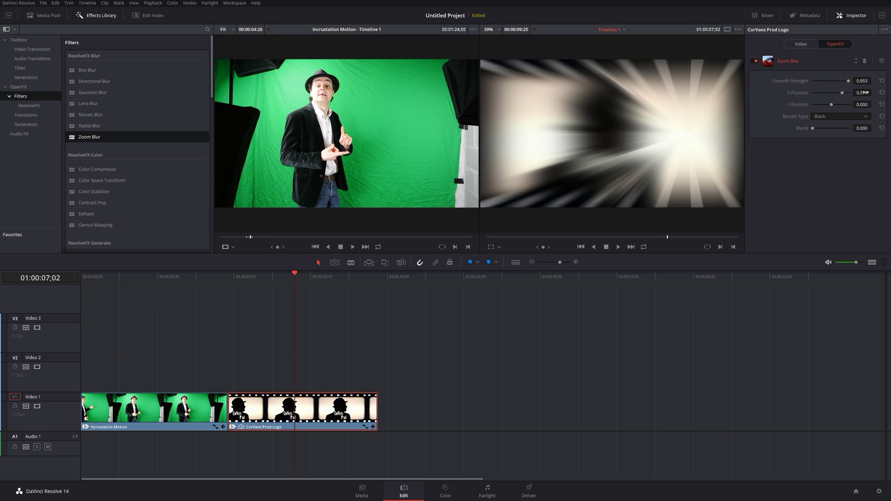
Remove the Zoom Blur from the CorVans Prod Logo clip and the Film Grain from the Incrustation Motion clip
left_click(866, 62)
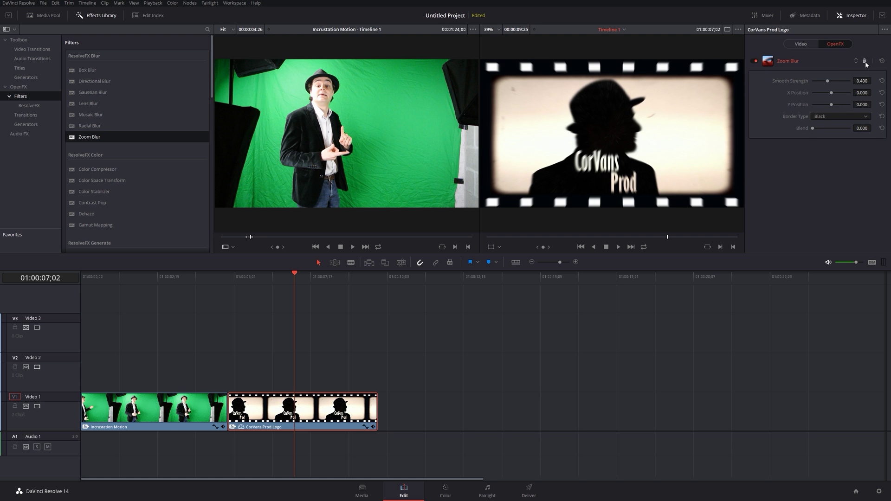
left_click(866, 63)
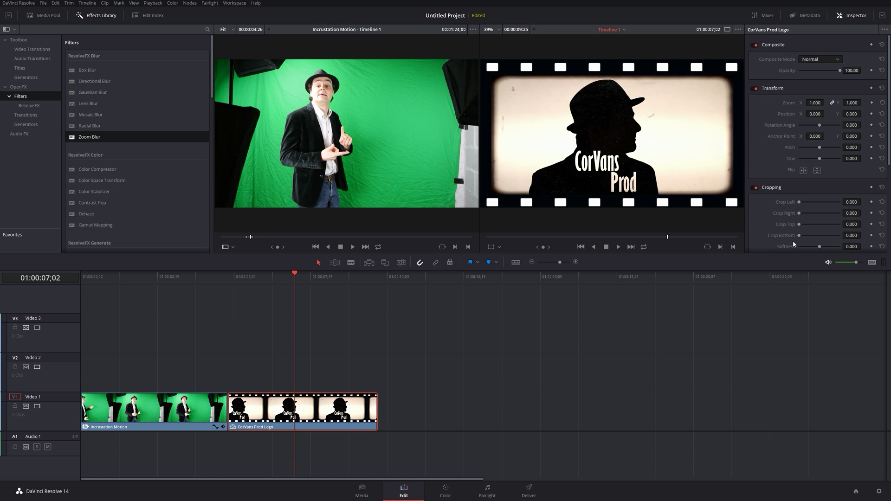
left_click(165, 273)
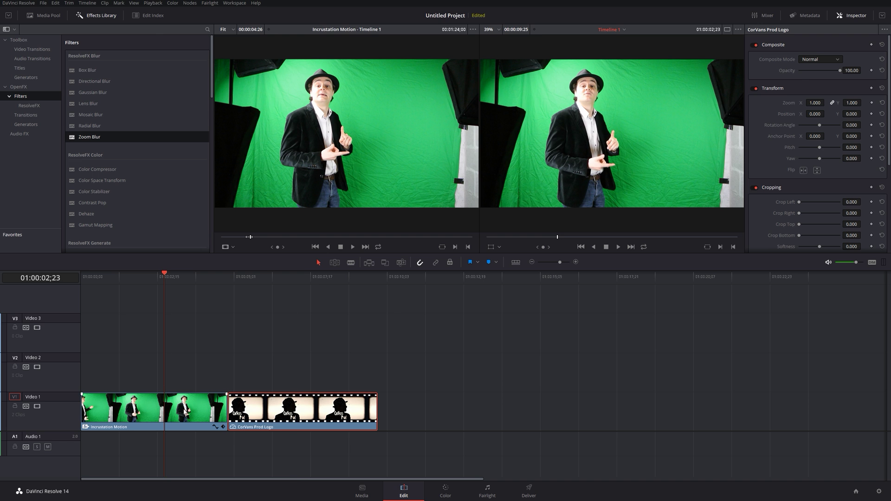
left_click(185, 411)
left_click(841, 45)
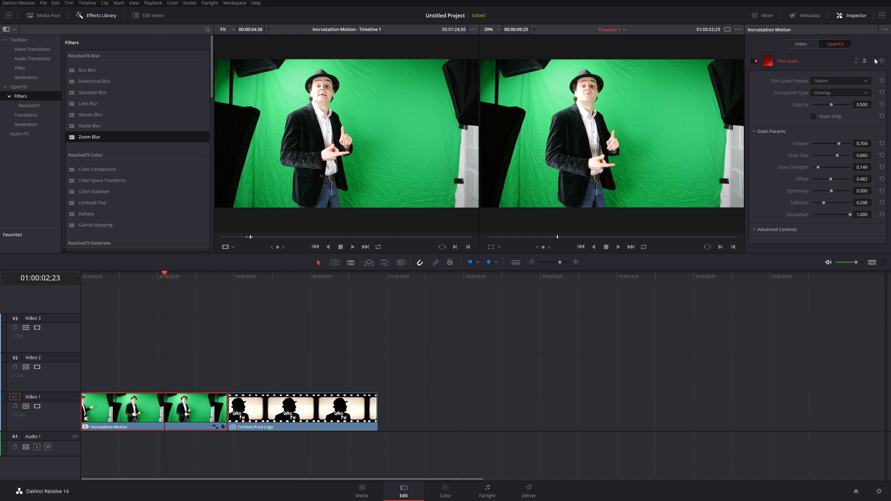
left_click(864, 61)
Look through the remaining ResolveFX filters and return to the list of video transitions
scroll(137, 193, "down", 5)
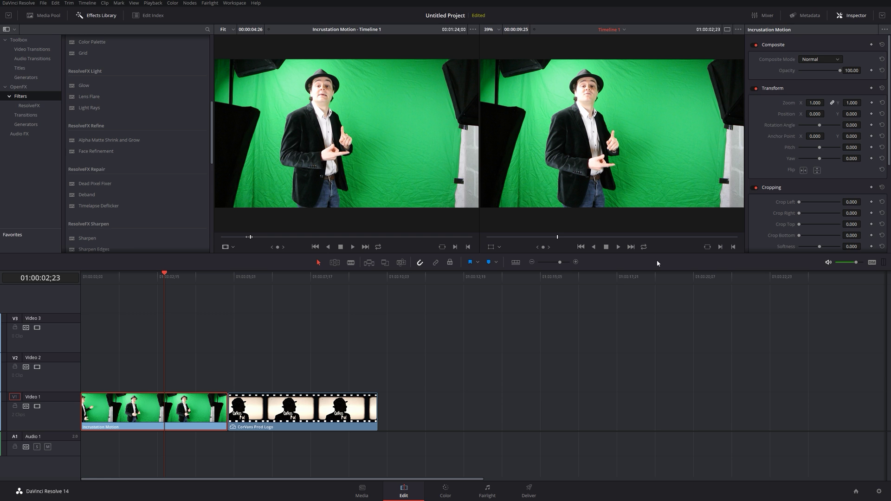
scroll(125, 203, "down", 5)
scroll(124, 203, "up", 15)
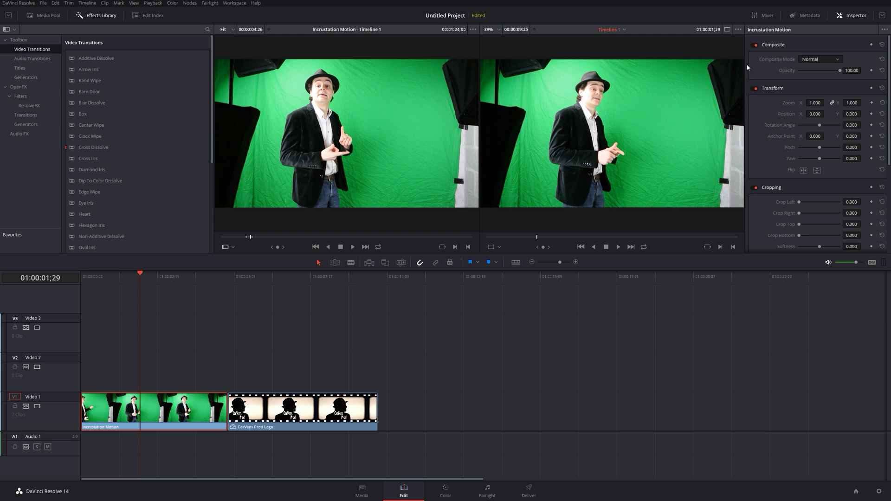
Try opacity on the Incrustation Motion clip and on the logo clip stacked over it on Video 2, and move the logo clip back to Video 1
left_click_drag(840, 72, 856, 52)
left_click_drag(251, 415, 137, 387)
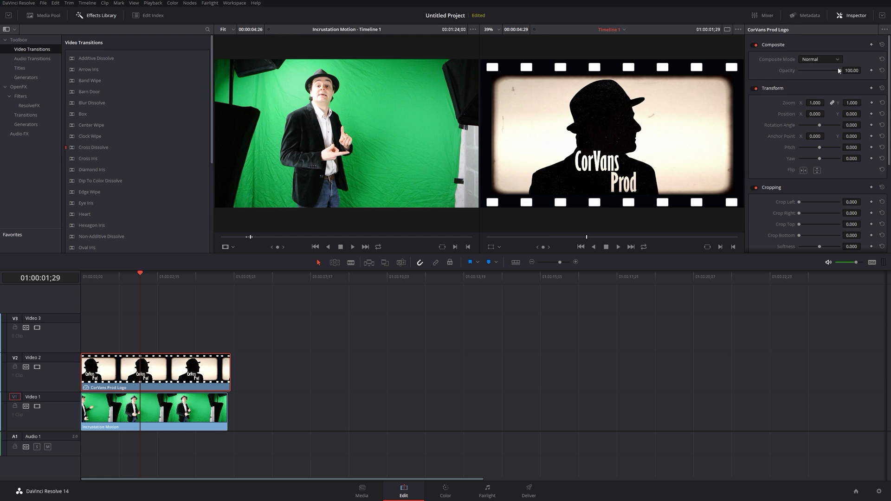
mouse_move(838, 70)
left_mouse_down()
mouse_move(807, 71)
mouse_move(842, 70)
left_mouse_up()
left_click_drag(164, 377, 315, 427)
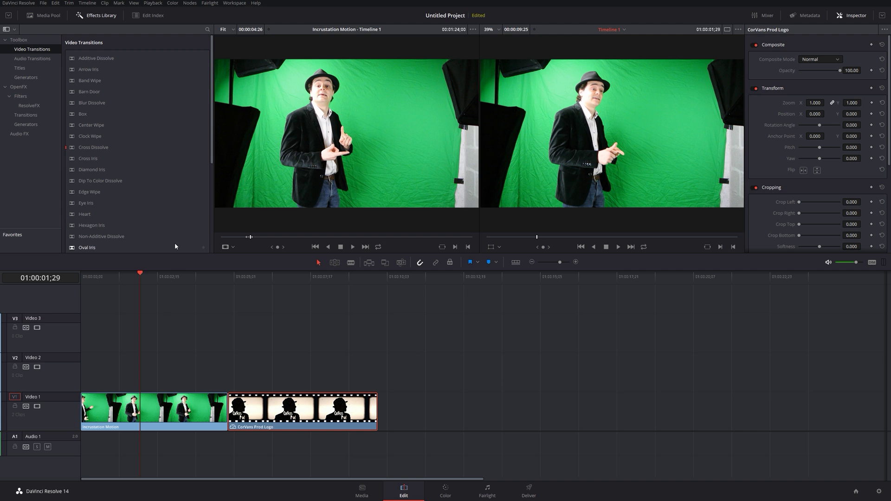
Try zoom 1.010, position 25, -20, rotation -54.920 and pitch 0.483 on the Incrustation Motion clip and reset its transform
left_click(170, 400)
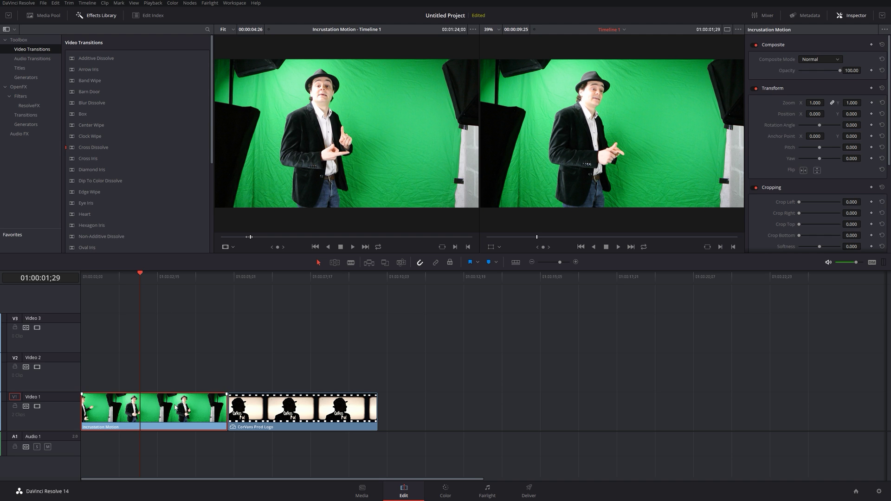
scroll(773, 89, "down", 2)
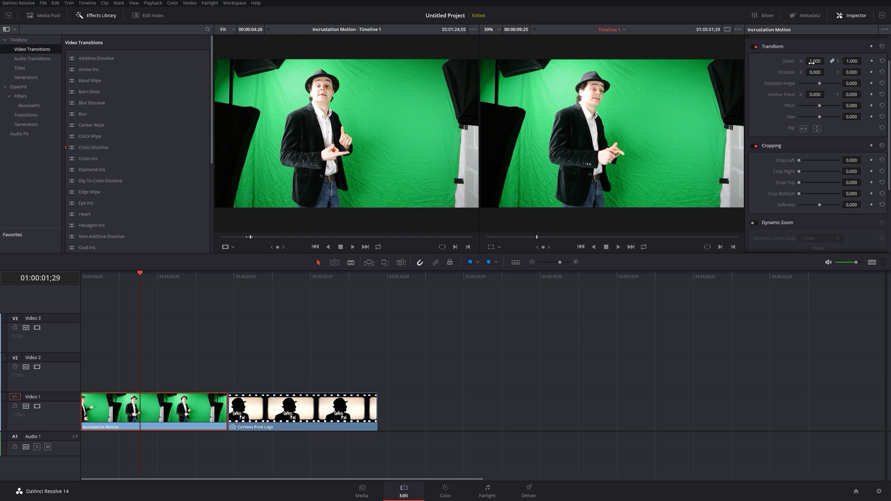
mouse_move(814, 60)
left_mouse_down()
mouse_move(835, 60)
mouse_move(800, 60)
mouse_move(826, 61)
mouse_move(815, 61)
left_mouse_up()
left_click_drag(847, 60, 826, 108)
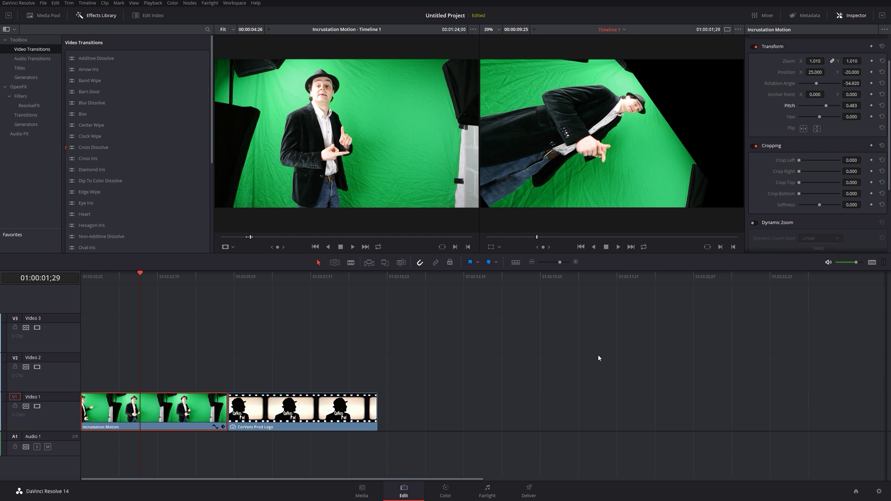
left_click(881, 47)
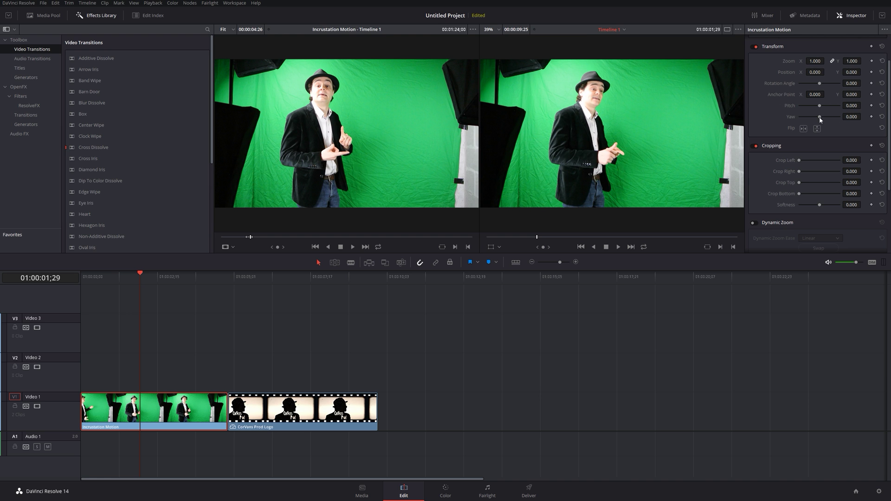
Try negative yaw, a 0.900 zoom and both flip options on the Incrustation Motion clip and reset its transform
left_click_drag(820, 116, 816, 118)
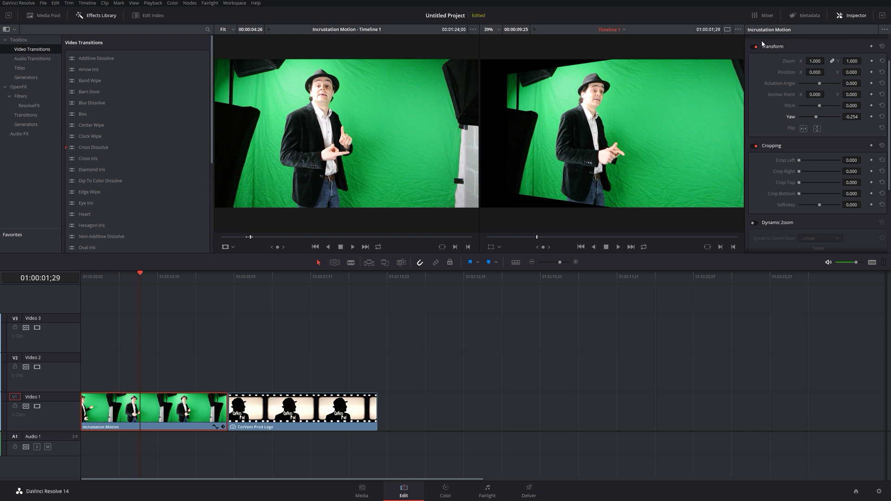
left_click_drag(814, 61, 826, 61)
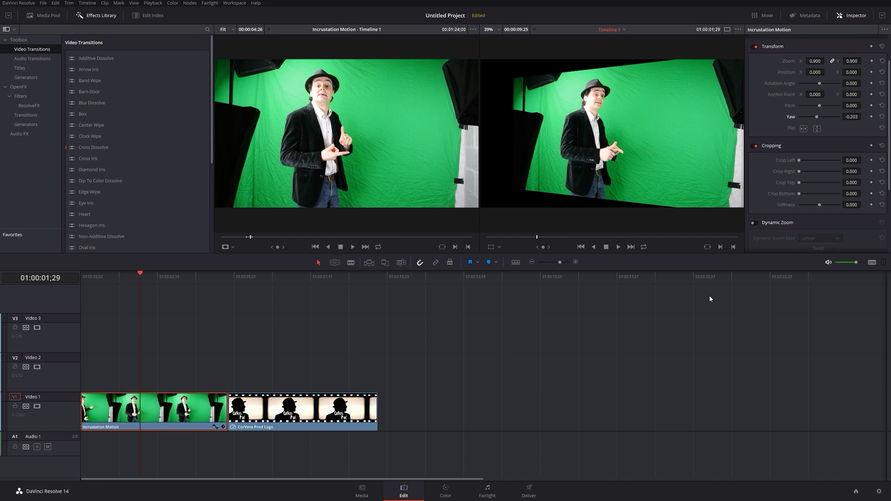
left_click(803, 128)
left_click(803, 128)
left_click(817, 129)
left_click(817, 128)
left_click_drag(799, 161, 777, 159)
left_click(882, 47)
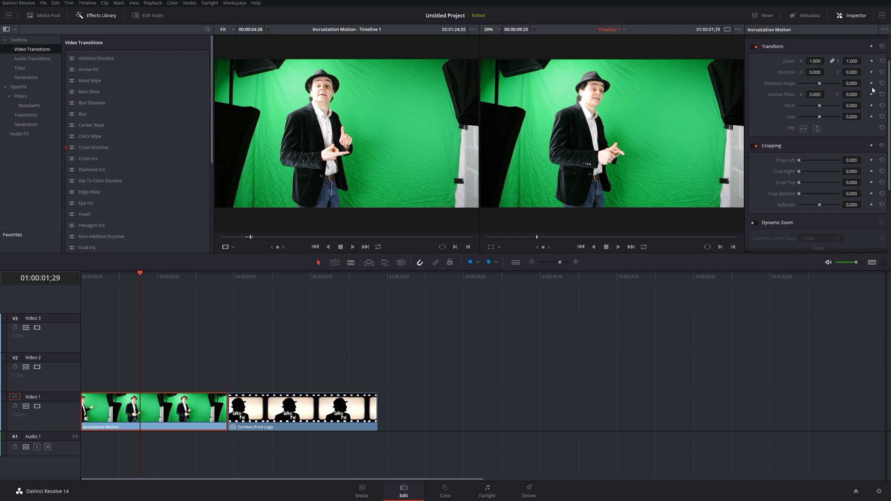
Try scaling, moving and rotating the Incrustation Motion clip with the viewer's Transform overlay and reset its transform
scroll(789, 218, "down", 5)
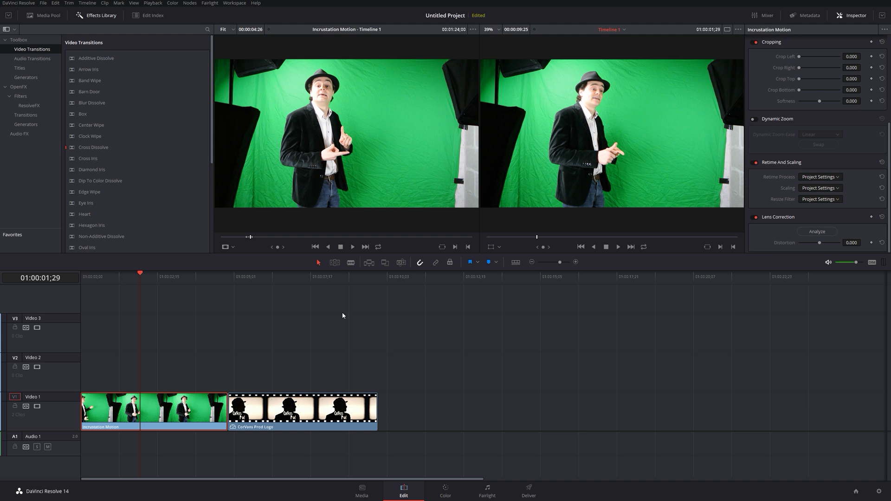
scroll(837, 159, "up", 5)
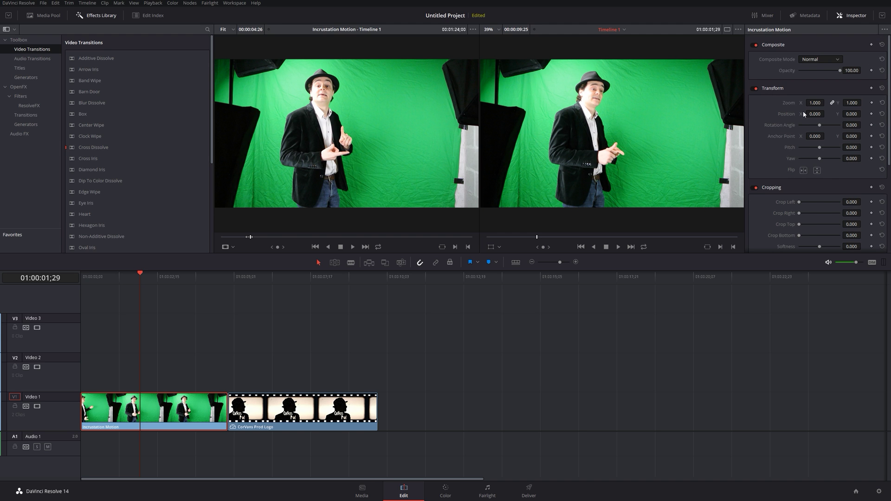
left_click(499, 249)
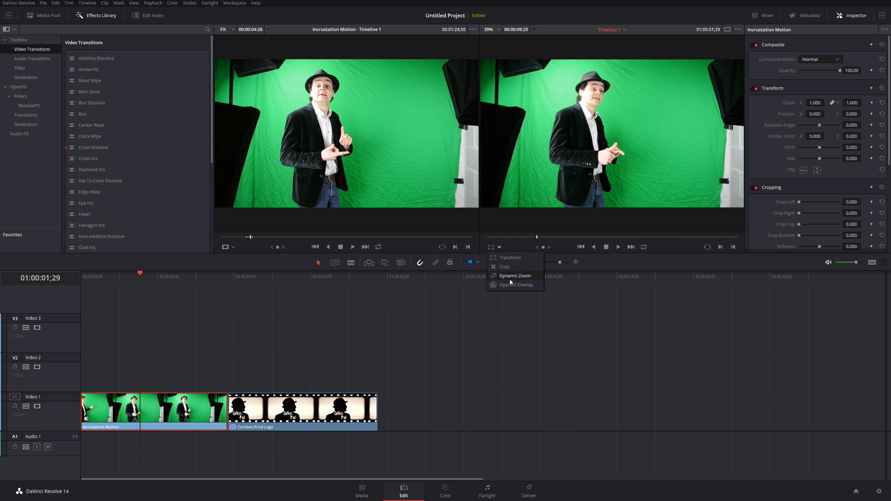
left_click(514, 258)
left_click_drag(482, 61, 490, 84)
left_click_drag(679, 135, 609, 98)
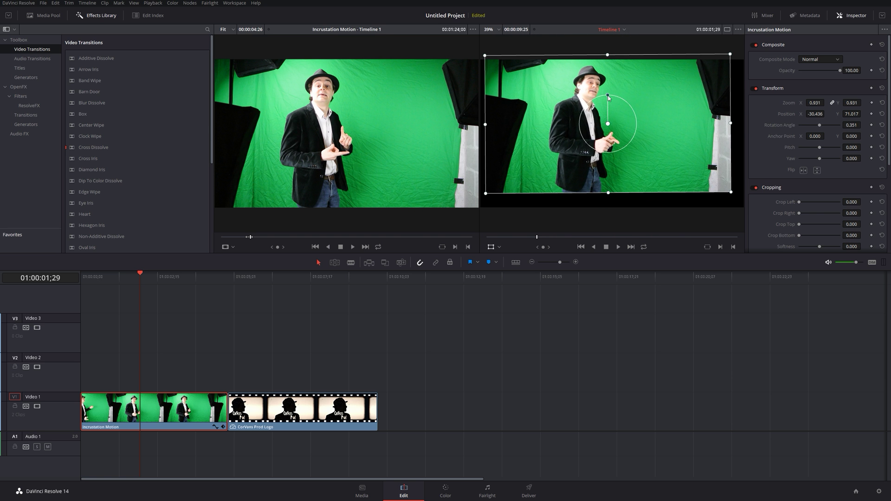
mouse_move(667, 102)
left_mouse_down()
mouse_move(683, 98)
mouse_move(675, 101)
left_mouse_up()
mouse_move(733, 139)
left_mouse_down()
mouse_move(608, 138)
mouse_move(739, 135)
mouse_move(720, 136)
left_mouse_up()
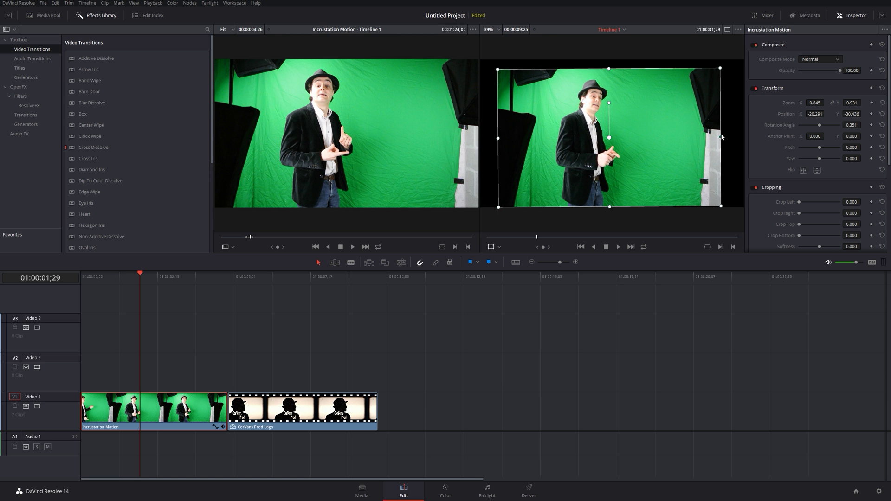
left_click(881, 88)
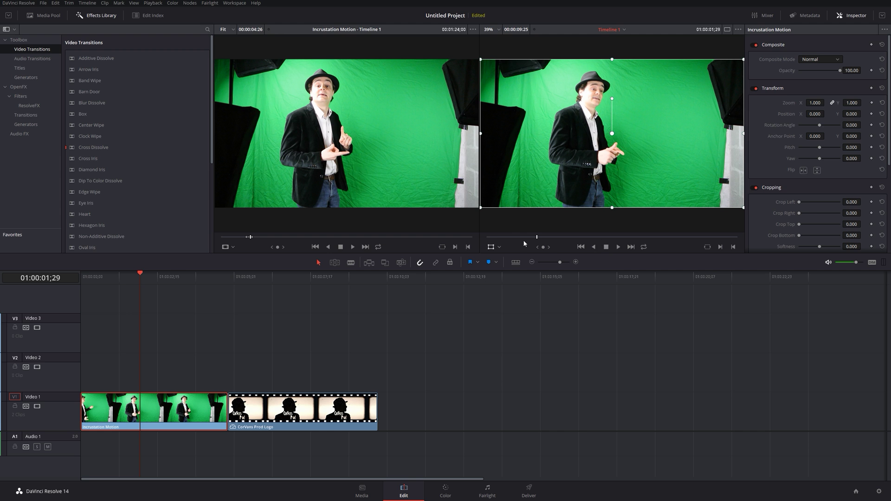
Try cropping the Incrustation Motion clip's left by about 753 and top by about 430 with the Crop overlay, and reset the cropping
left_click(500, 248)
left_click(508, 271)
left_click_drag(481, 59, 584, 120)
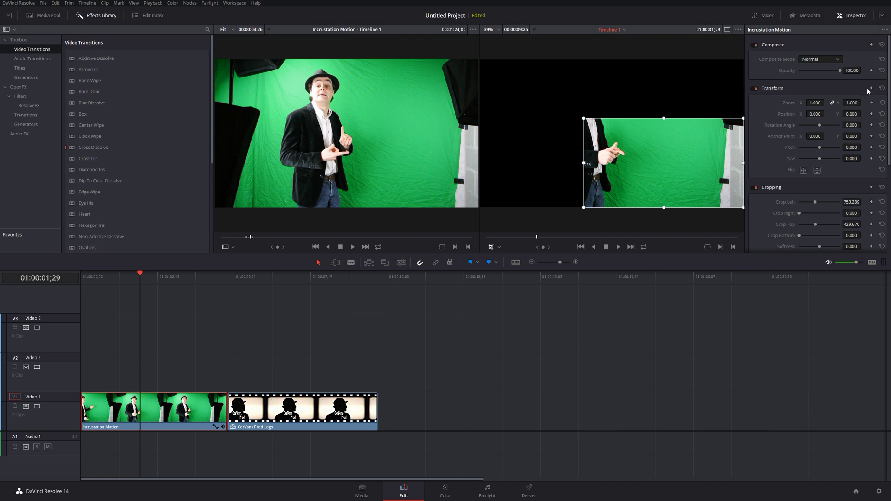
left_click(881, 188)
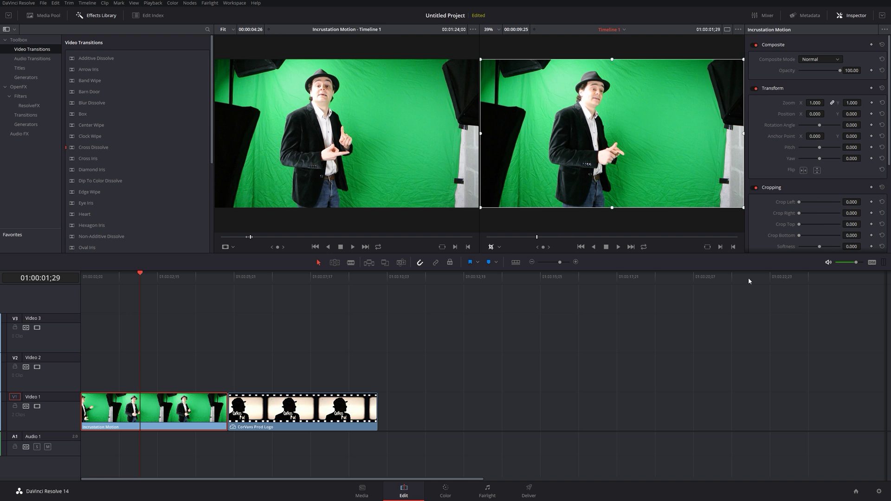
Show the Dynamic Zoom overlay for the Incrustation Motion clip, enable Dynamic Zoom and try swapping its frames back and forth
left_click(500, 247)
left_click(508, 276)
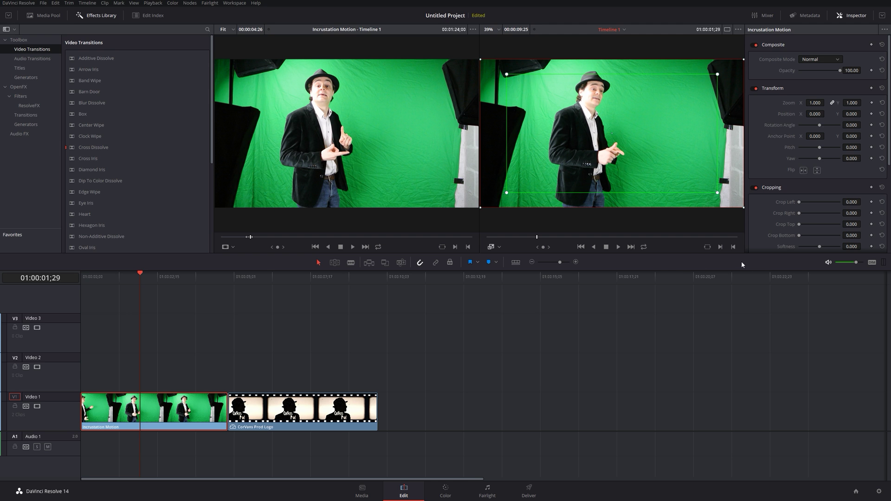
left_click_drag(536, 239, 553, 235)
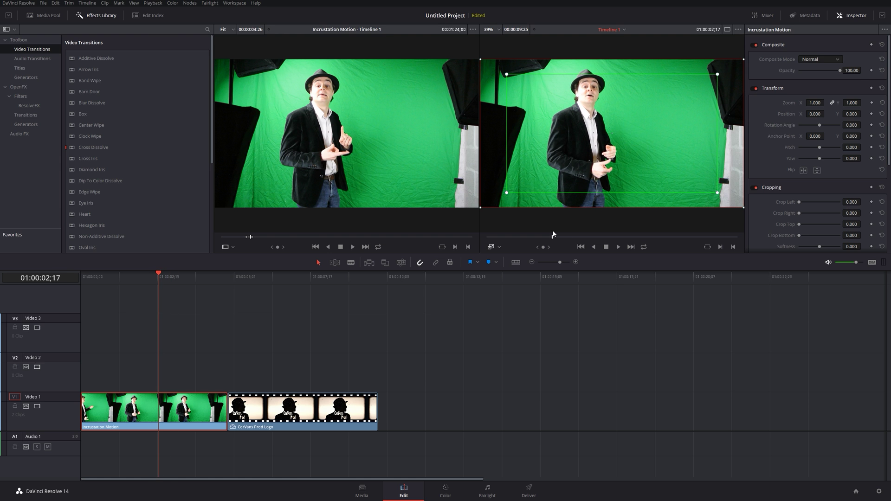
scroll(794, 167, "down", 5)
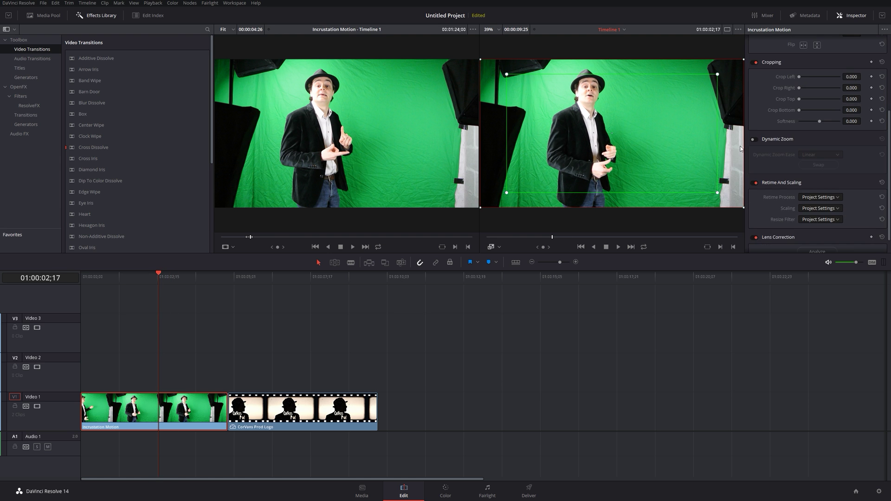
left_click(754, 140)
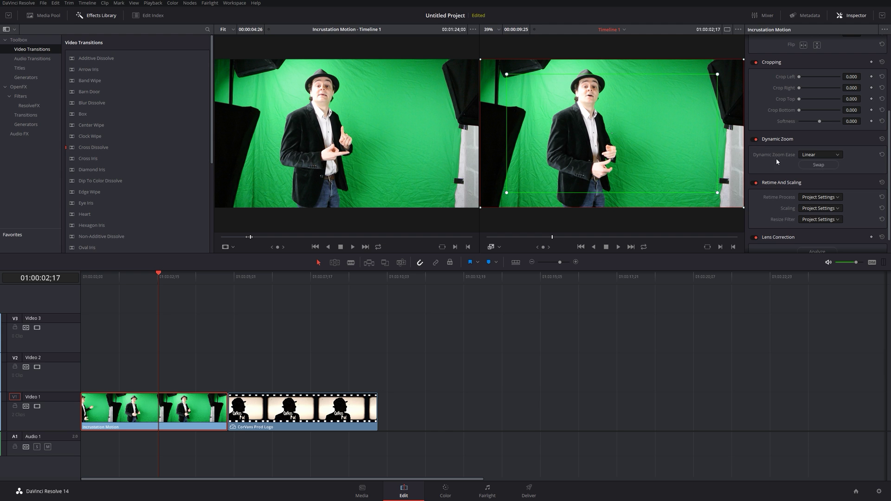
left_click(822, 165)
left_click(821, 165)
Play the Incrustation Motion clip from its start to preview the Dynamic Zoom and return to about 01:00:02;24
left_click_drag(116, 277, 49, 284)
key("space")
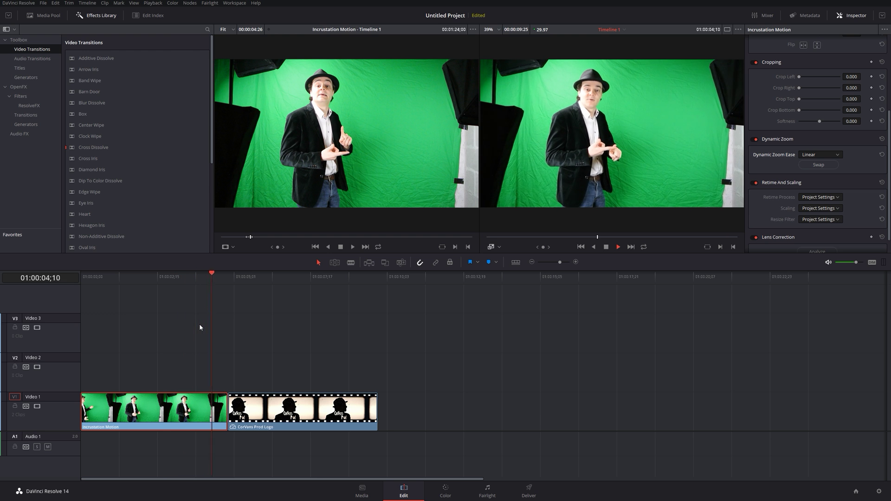
key("space")
left_click_drag(236, 277, 139, 279)
left_click_drag(132, 277, 165, 277)
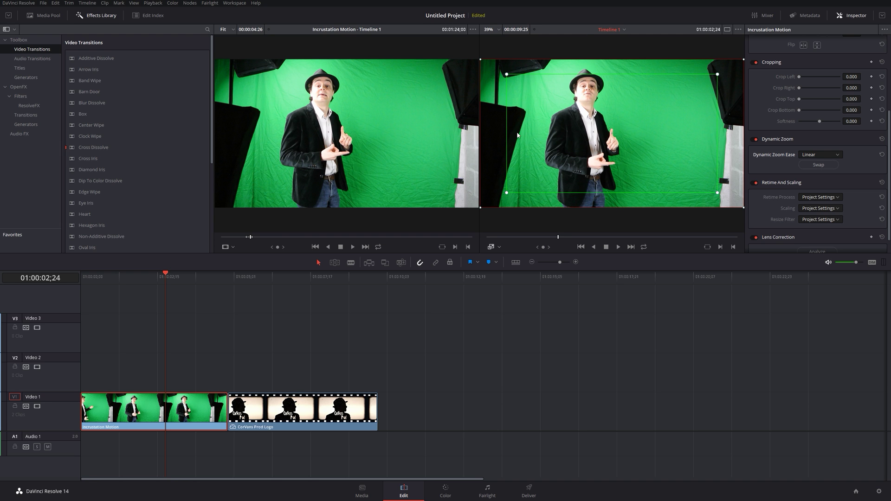
Swap the Dynamic Zoom's start and end frames and play the clip from the beginning
left_click(819, 165)
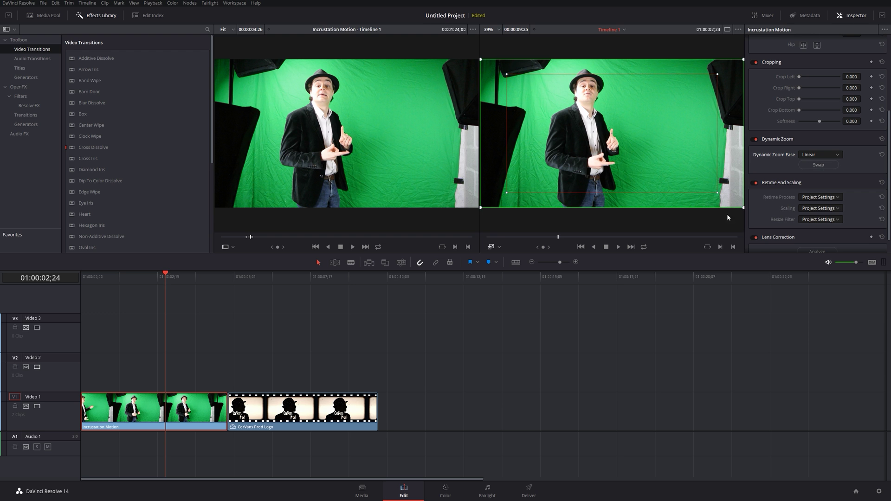
key("Home")
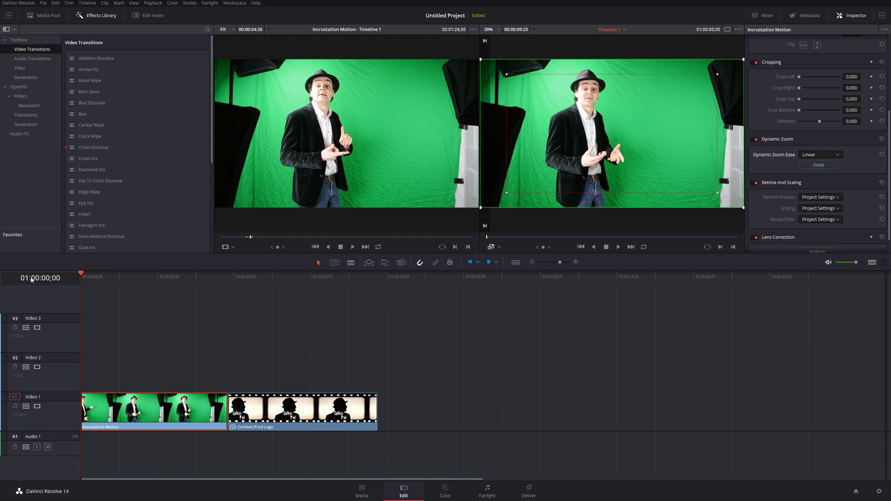
key("space")
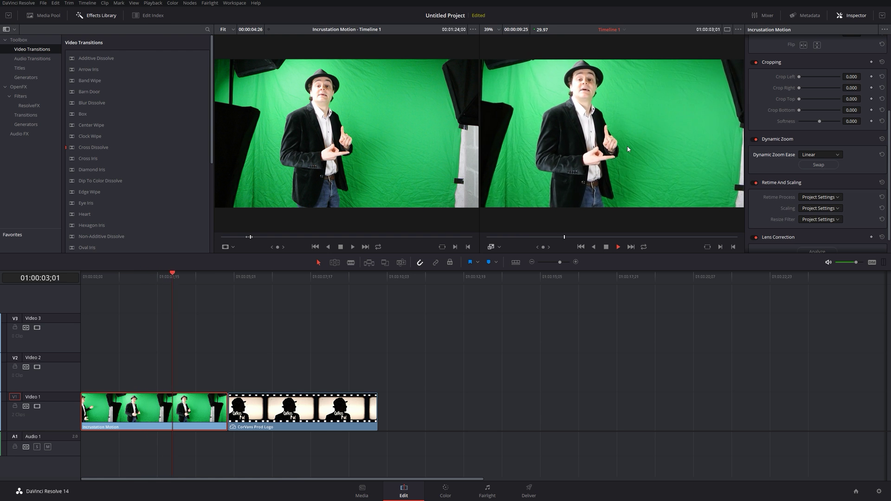
key("space")
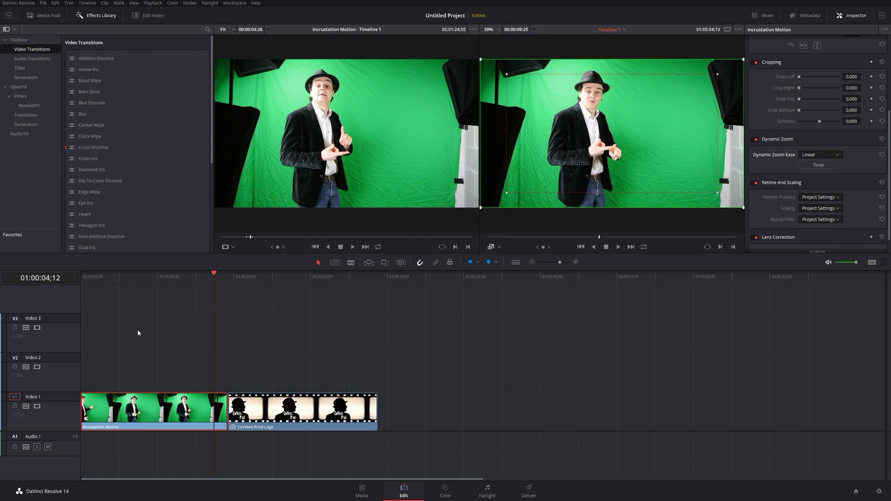
Scrub back to the first part of the Incrustation Motion clip and turn off its Dynamic Zoom
left_click_drag(202, 279, 125, 279)
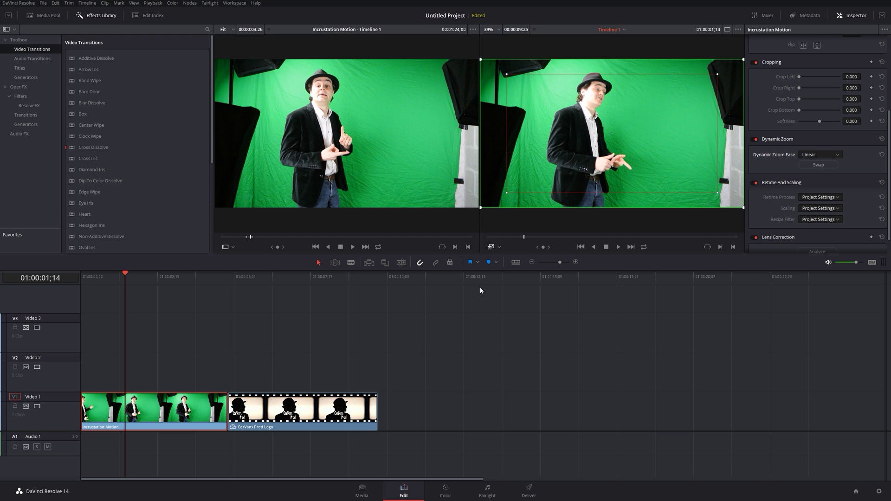
left_click(754, 139)
scroll(767, 207, "up", 5)
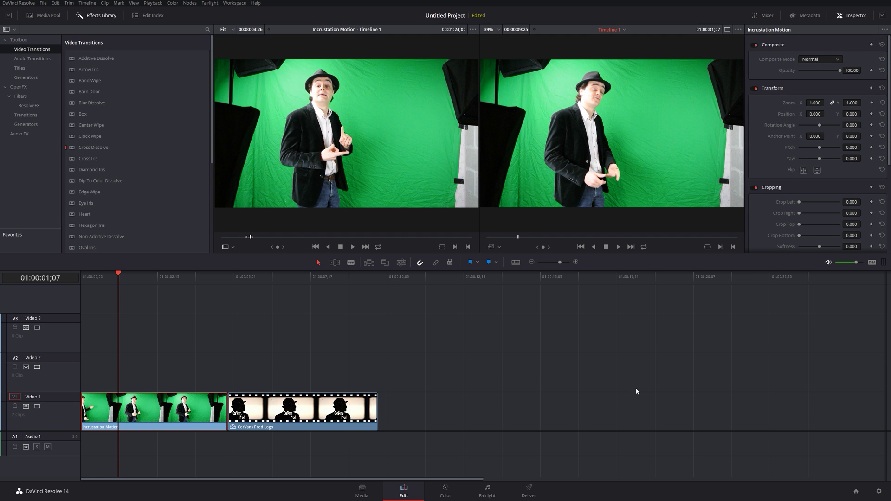
Stack the CorVans Prod Logo clip on Video 2 at the timeline start and trim its end to match the Incrustation Motion clip
left_click(319, 418)
left_click_drag(319, 418, 170, 378)
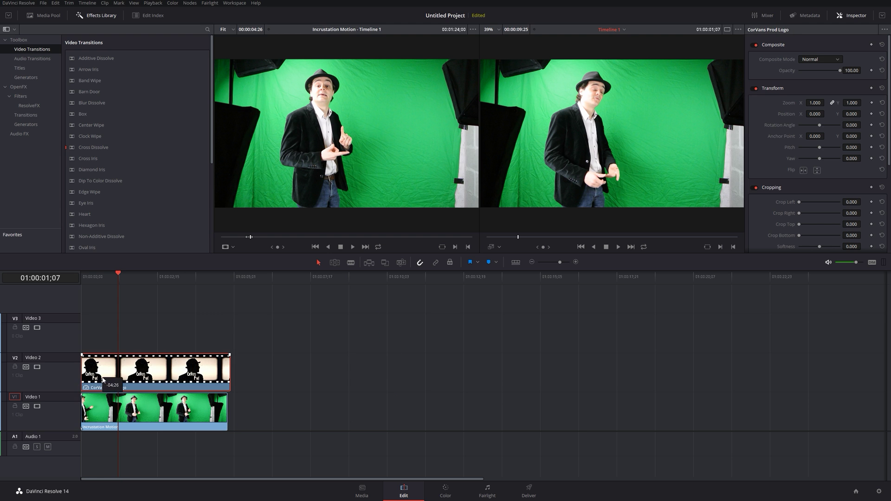
left_click(231, 373)
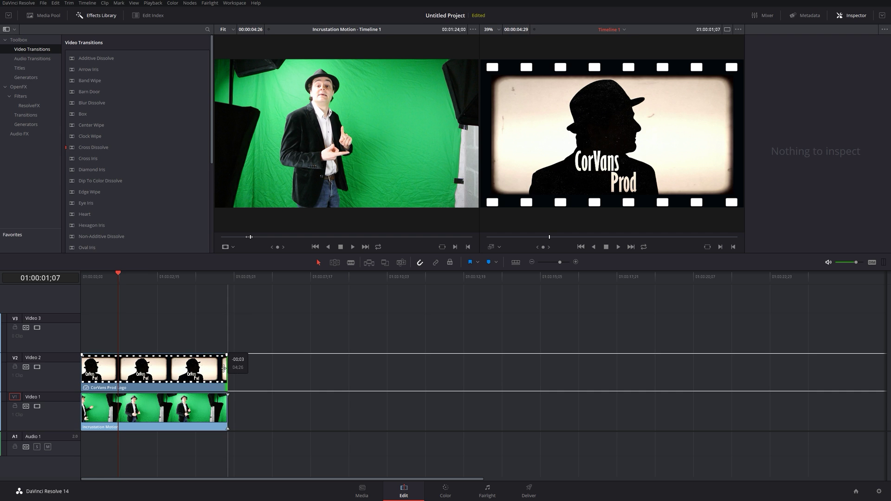
With the Transform overlay, shrink the logo clip to 0.250 zoom and place it in the frame's lower-right corner, about X 670, Y -378
left_click(147, 284)
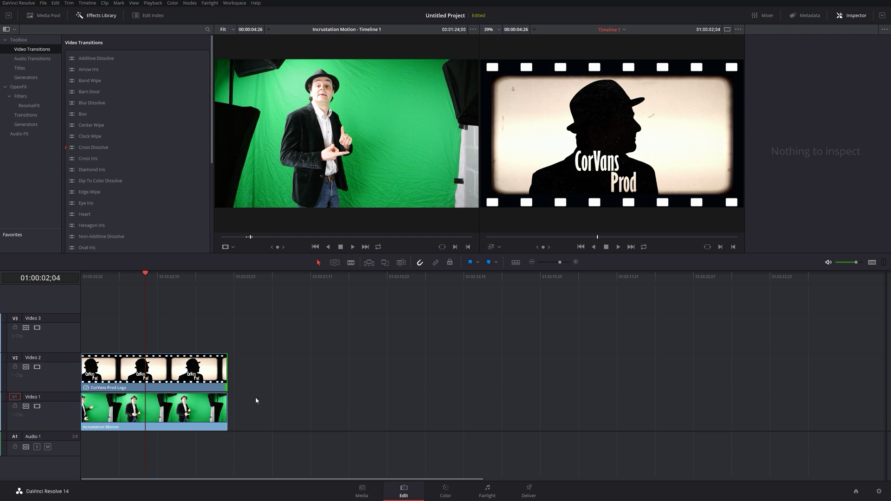
left_click(144, 385)
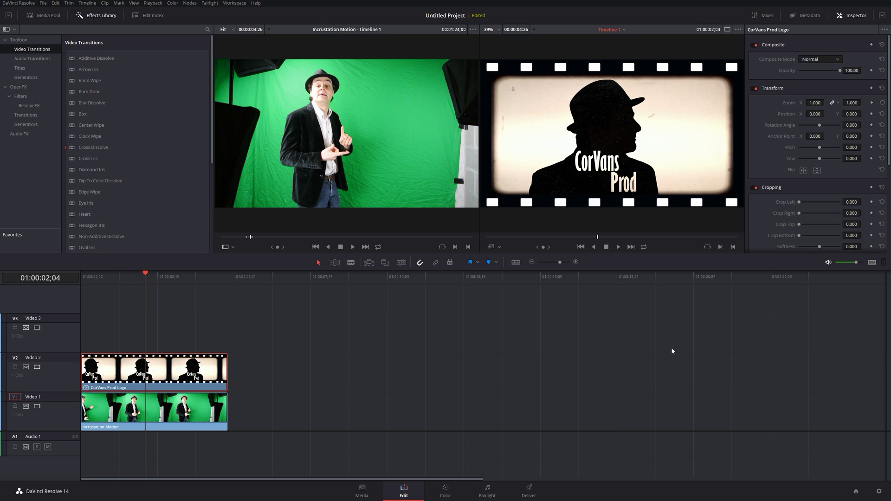
left_click(500, 247)
left_click(504, 257)
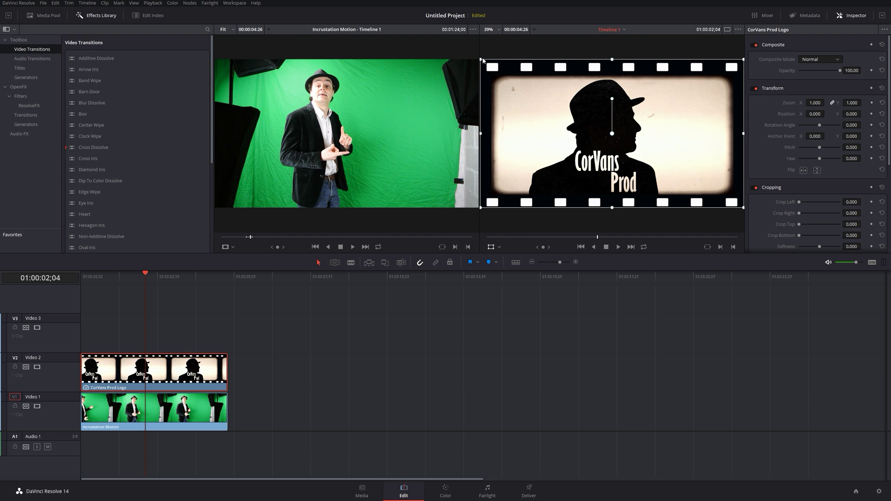
left_click_drag(481, 60, 684, 179)
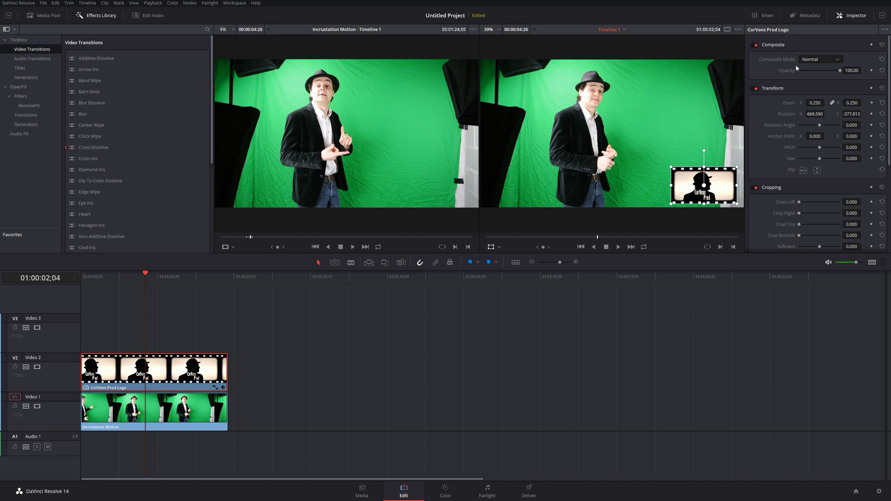
Lower the logo clip's opacity to make it a translucent watermark and play the timeline to preview it
left_click_drag(840, 70, 810, 70)
left_click(446, 457)
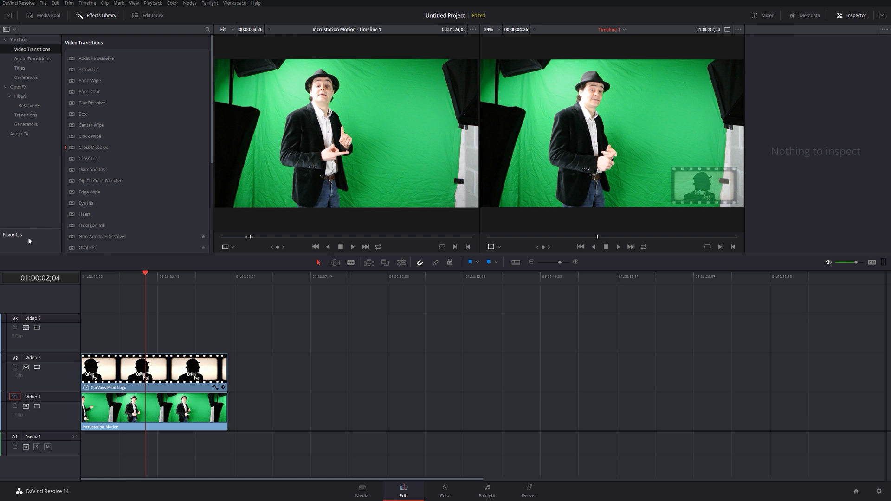
left_click(117, 278)
key("space")
key("space")
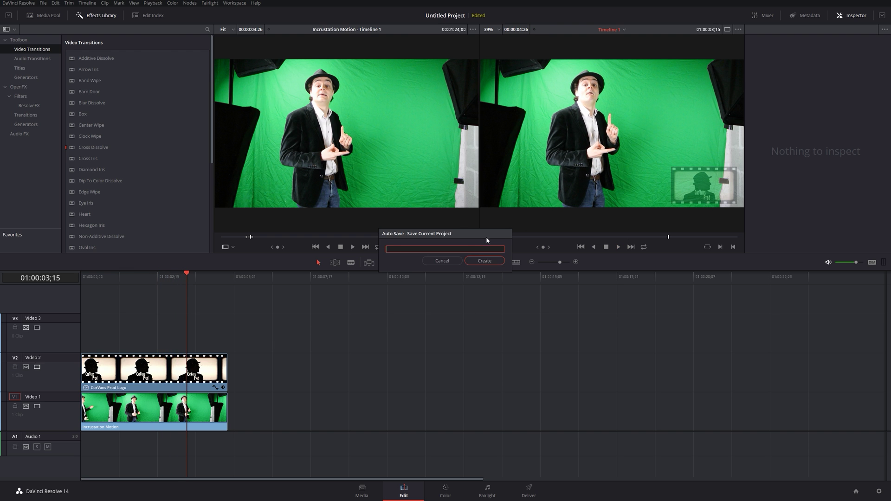
Dismiss the auto-save prompt and raise the CorVans Prod Logo clip's opacity to about 45.76
left_click(448, 265)
left_click(202, 372)
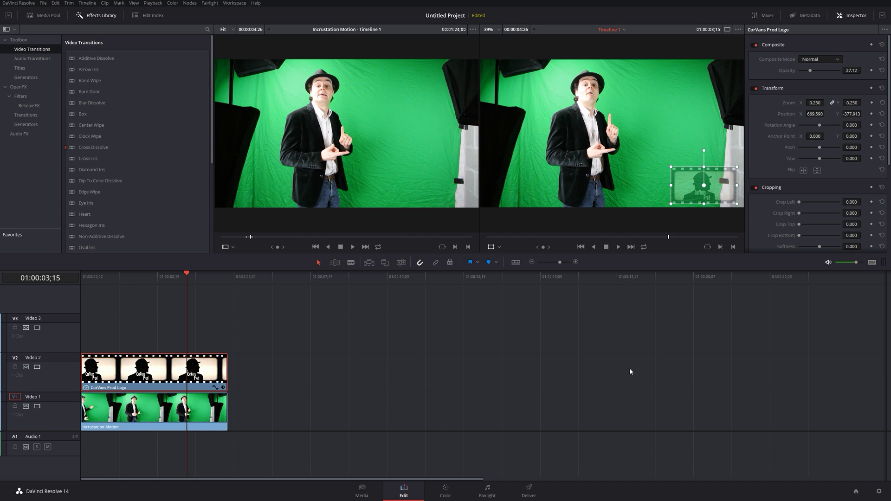
left_click_drag(809, 71, 818, 70)
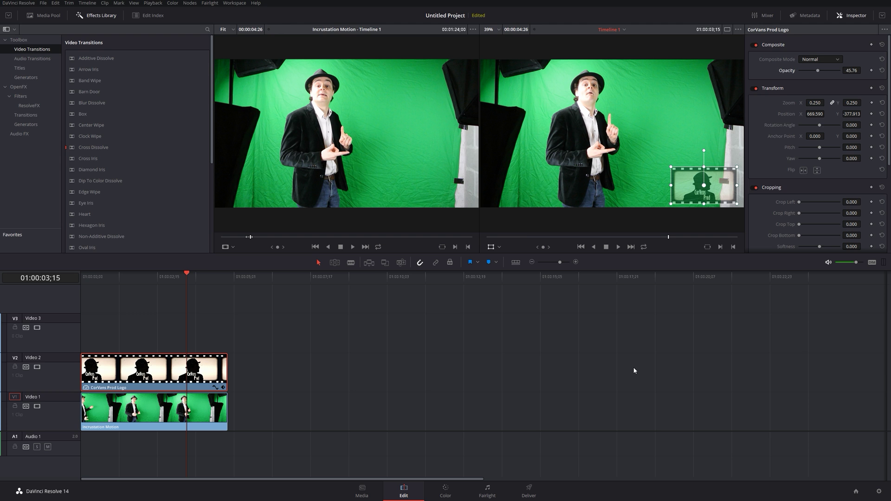
Keyframe the logo clip's zoom from 0.000 at the timeline start to 0.260 at 01:00:02;00
left_click_drag(532, 239, 480, 246)
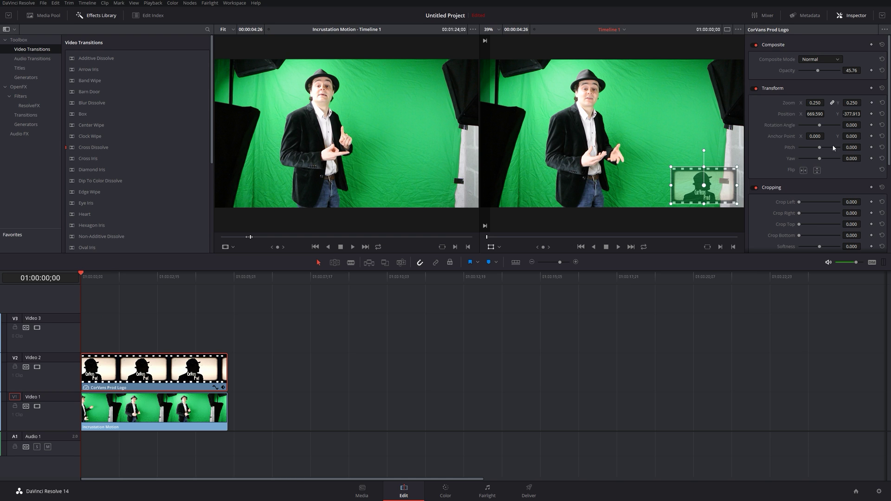
left_click(871, 102)
left_click_drag(815, 105, 784, 105)
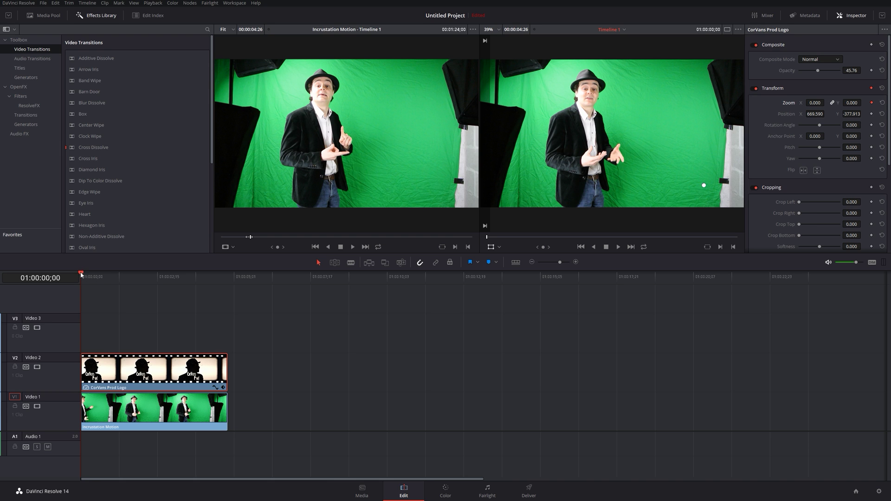
left_click_drag(81, 273, 142, 272)
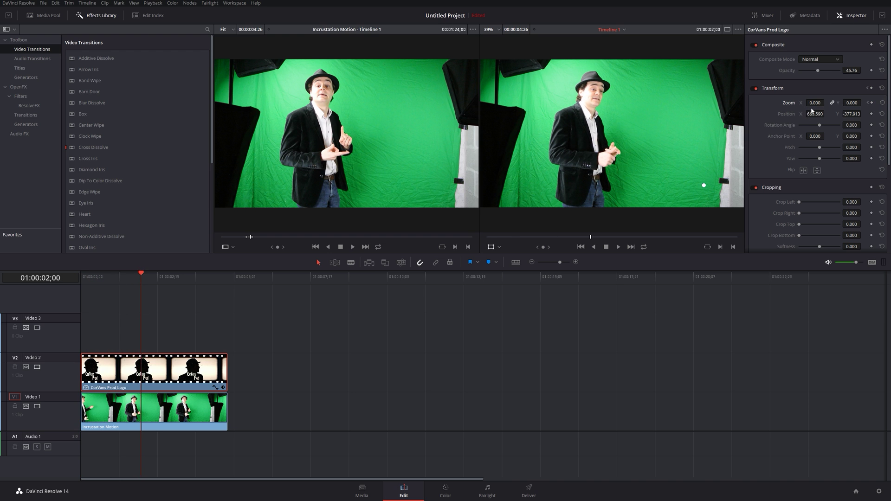
left_click_drag(815, 103, 847, 103)
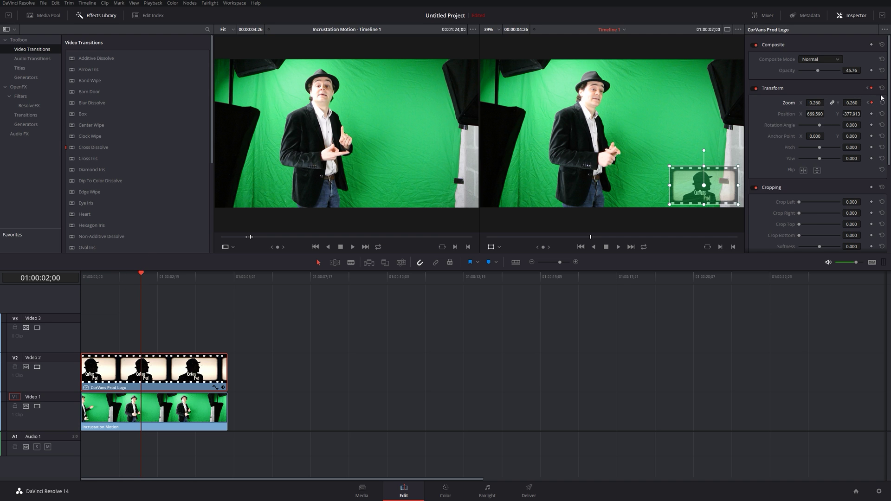
Play the timeline from its start to preview the logo's zoom animation
left_click_drag(141, 274, 68, 301)
left_click(481, 419)
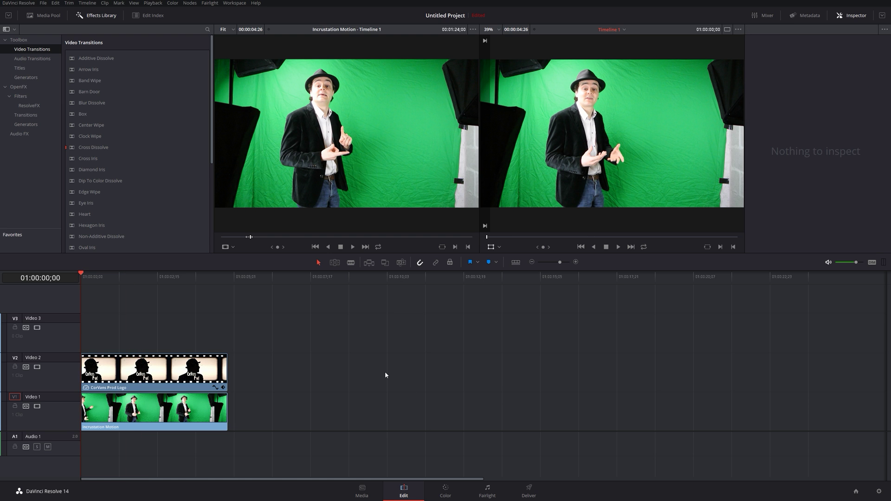
key("space")
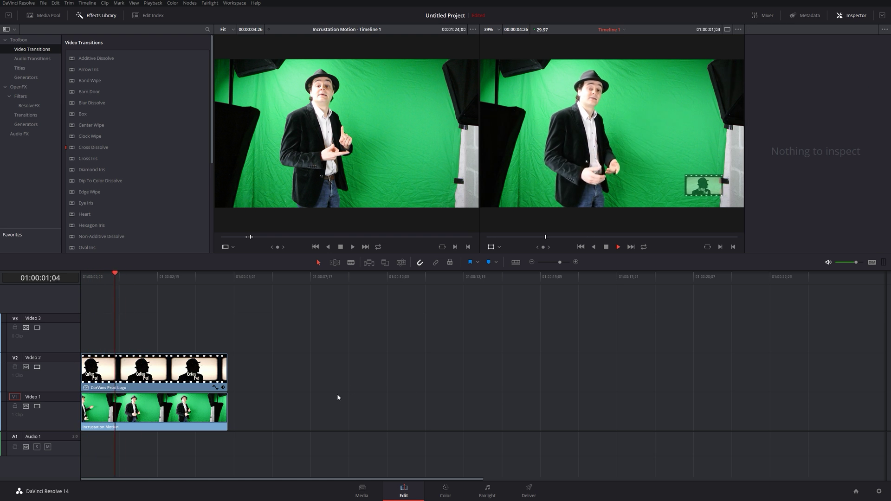
key("space")
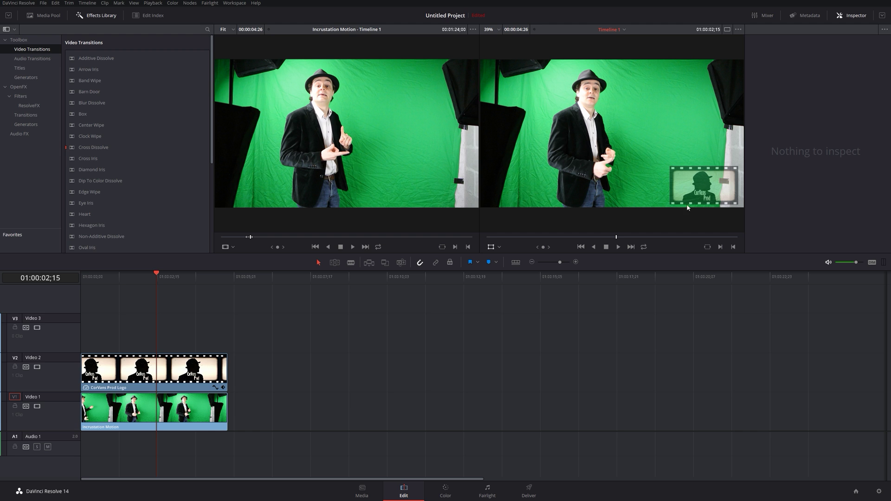
Show the logo clip's keyframe track in the timeline and move the second Transform keyframe earlier, to about 01:00:01;08
left_click(133, 371)
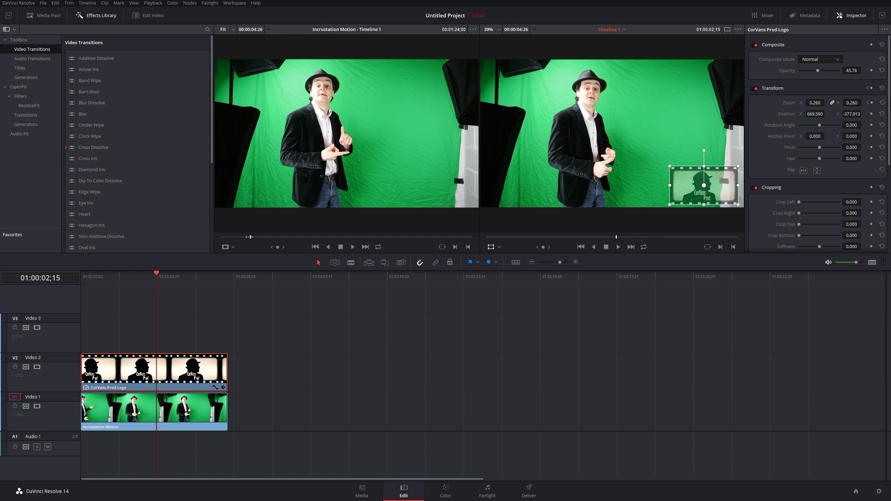
left_click_drag(154, 274, 121, 281)
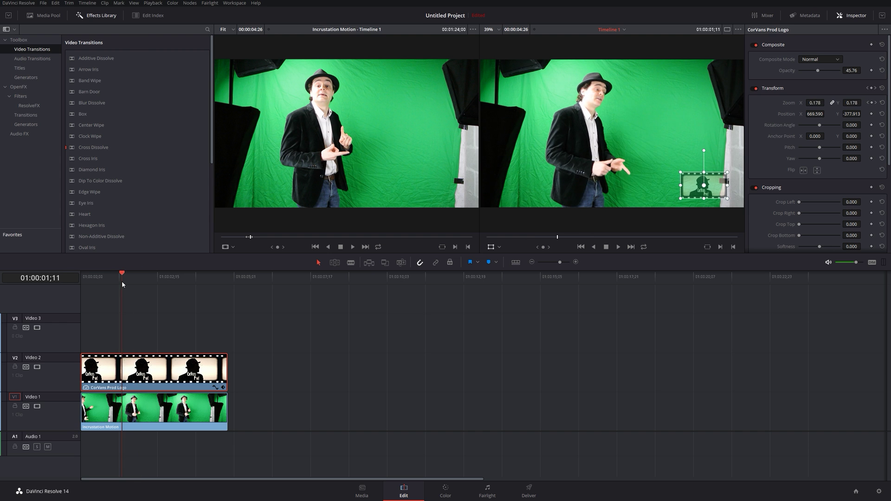
left_click(223, 388)
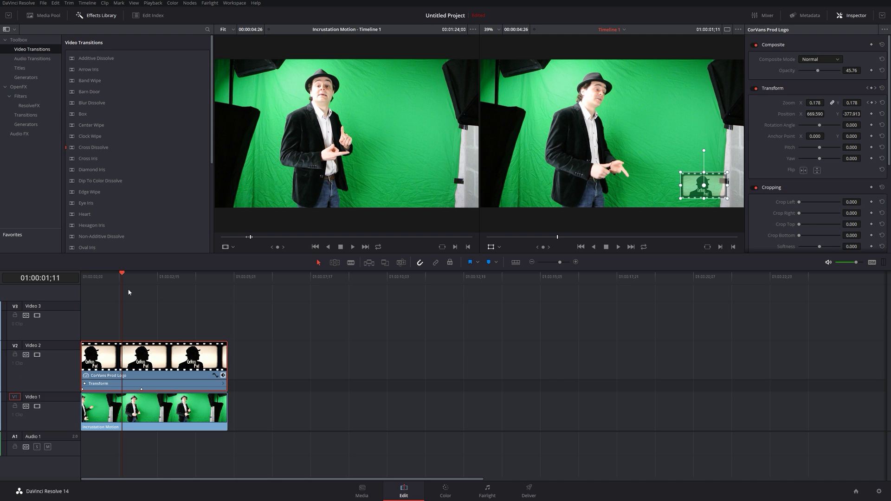
mouse_move(122, 273)
left_mouse_down()
mouse_move(82, 272)
mouse_move(140, 258)
mouse_move(79, 277)
mouse_move(137, 259)
mouse_move(79, 274)
mouse_move(134, 280)
left_mouse_up()
left_click_drag(141, 389, 120, 389)
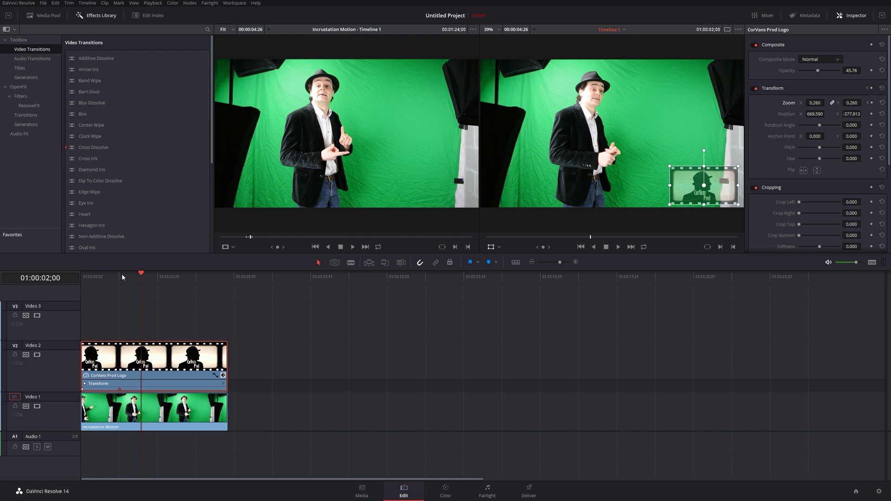
Play from the timeline start to check the faster logo zoom
left_click_drag(121, 274, 60, 280)
key("space")
key("space")
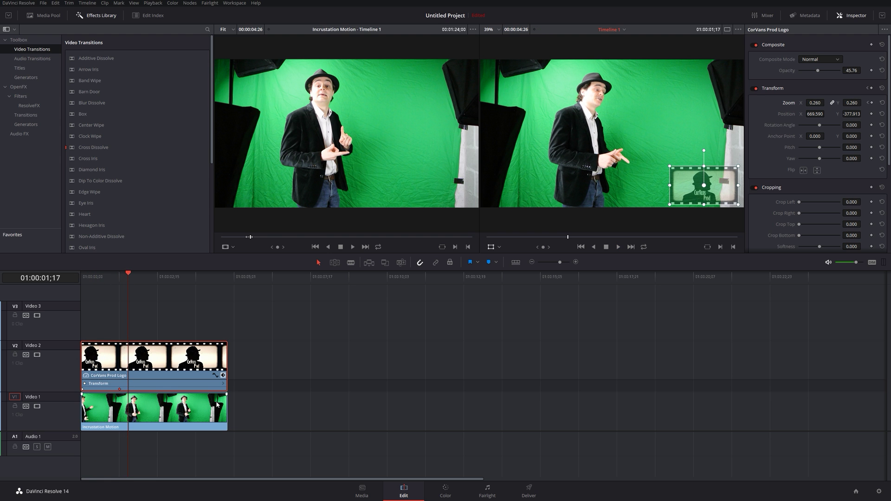
Keyframe the logo clip's opacity from 0.00 at the timeline start to about 56.78 at 01:00:02;03
left_click_drag(111, 284, 76, 288)
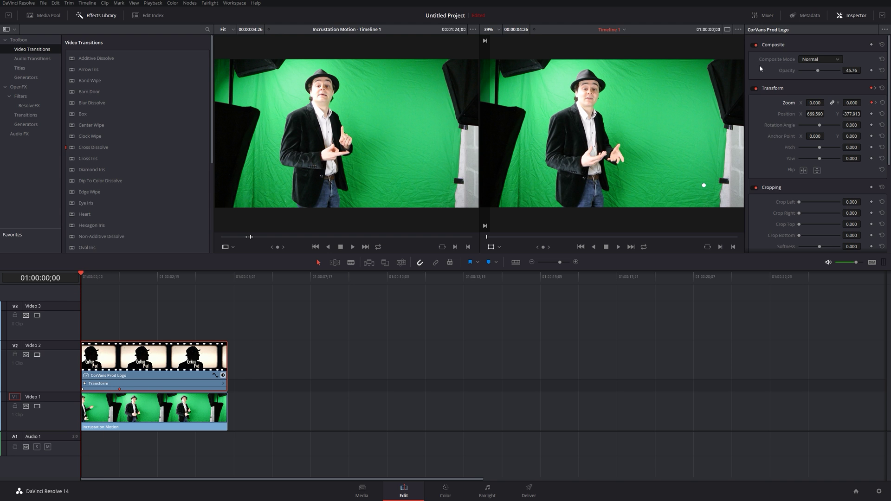
left_click(871, 71)
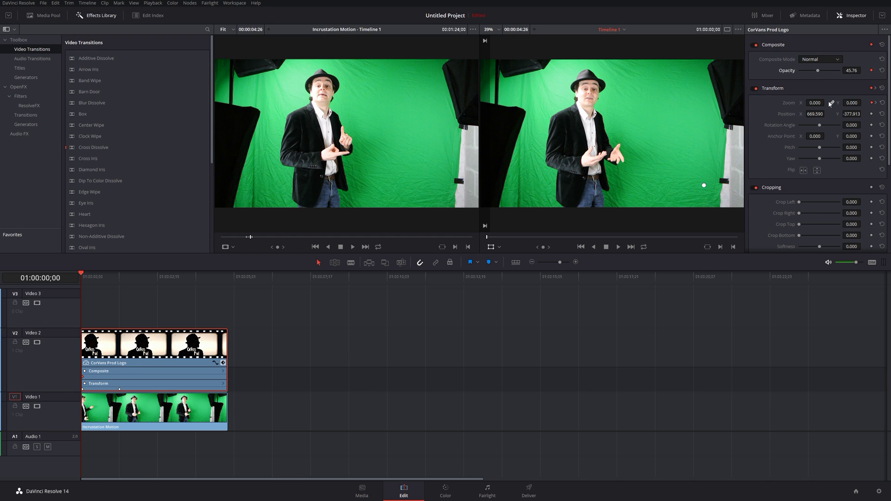
left_click_drag(817, 73, 763, 73)
left_click_drag(81, 276, 144, 258)
left_click_drag(799, 72, 823, 68)
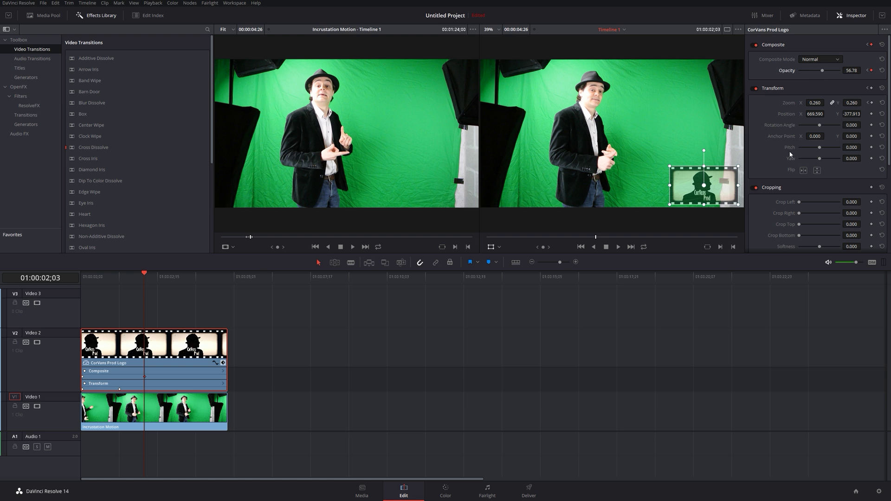
Deselect the logo clip and play from the timeline start to preview the combined fade-in and zoom
left_click_drag(144, 274, 54, 288)
key("space")
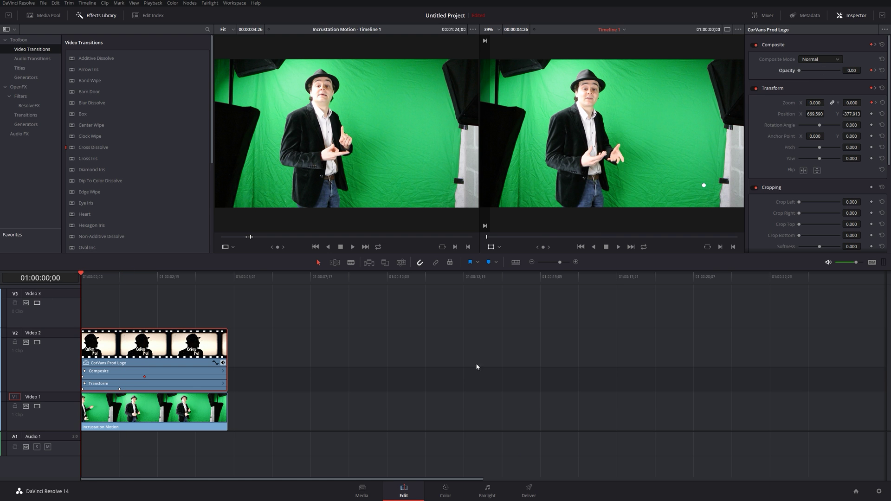
left_click(557, 393)
key("space")
left_click(110, 278)
key("space")
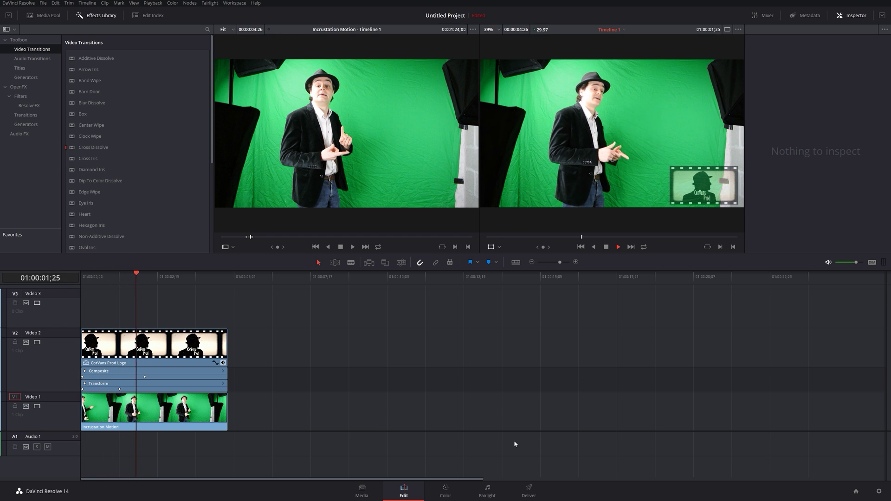
key("space")
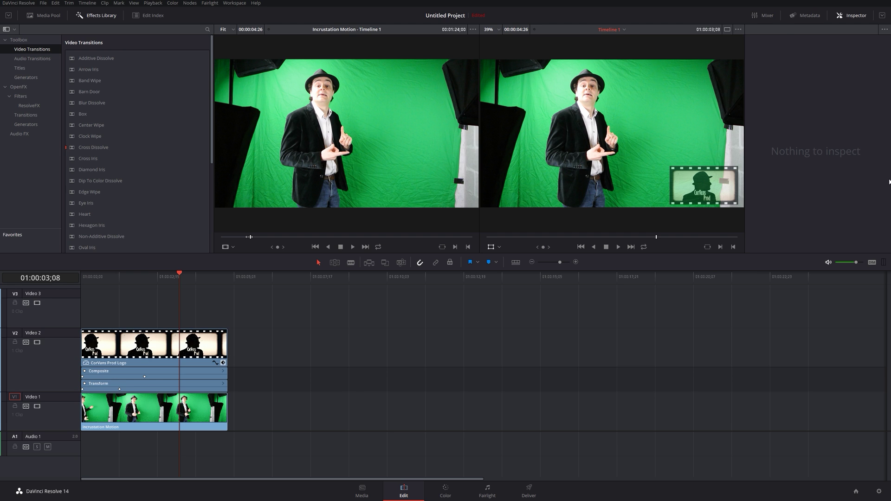
Open the logo clip's curve editor with its Opacity curve and play from the timeline start
left_click(192, 342)
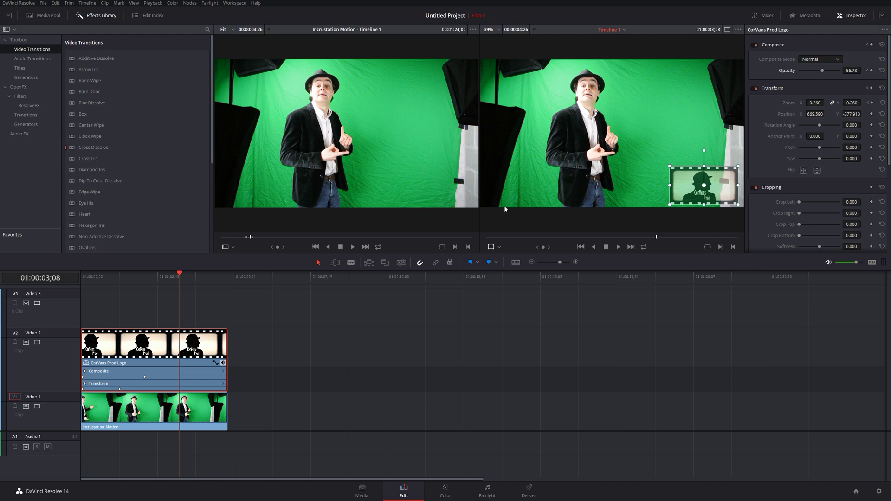
left_click(214, 363)
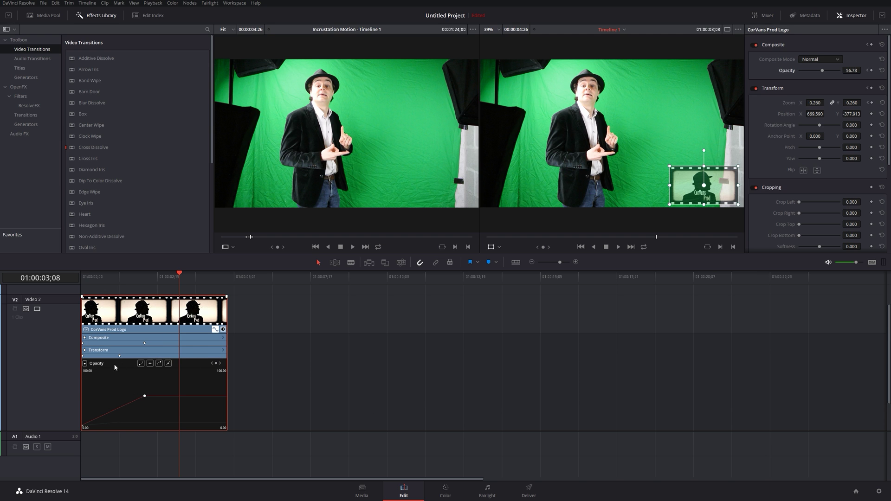
left_click_drag(147, 289, 81, 290)
key("space")
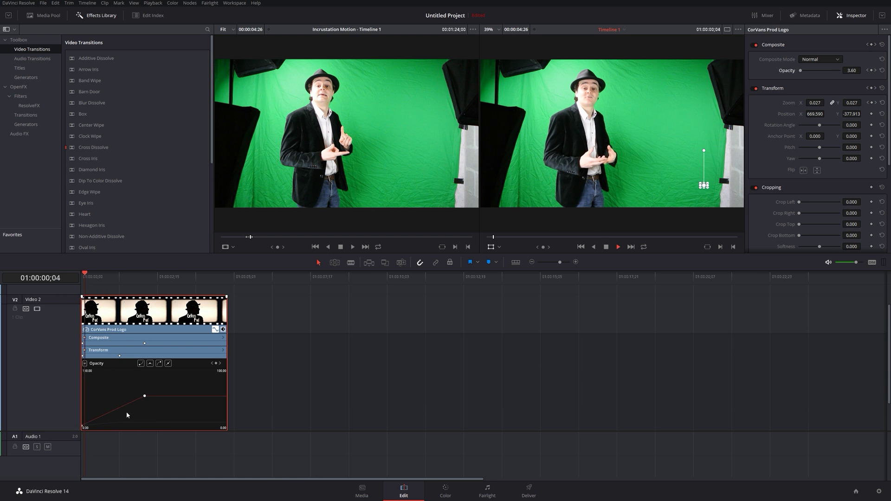
Raise the second Opacity keyframe on the curve and play back the stronger fade-in
left_click_drag(144, 395, 147, 376)
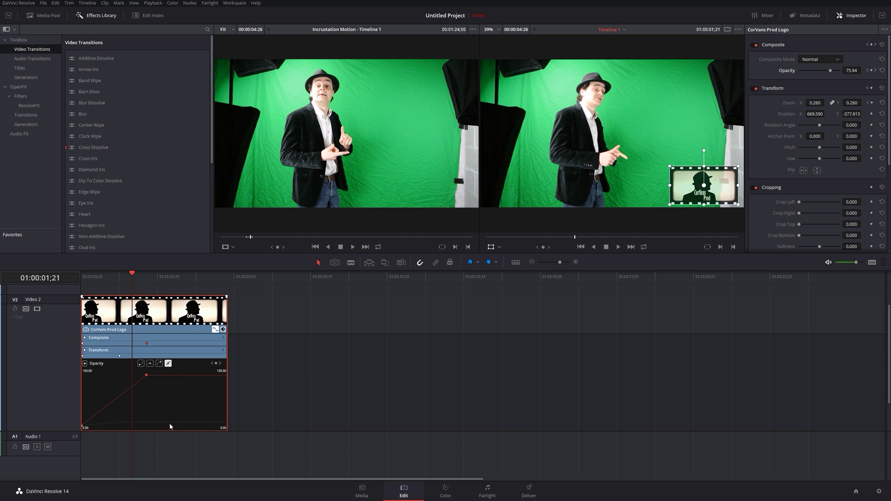
key("space")
key("space")
left_click(86, 278)
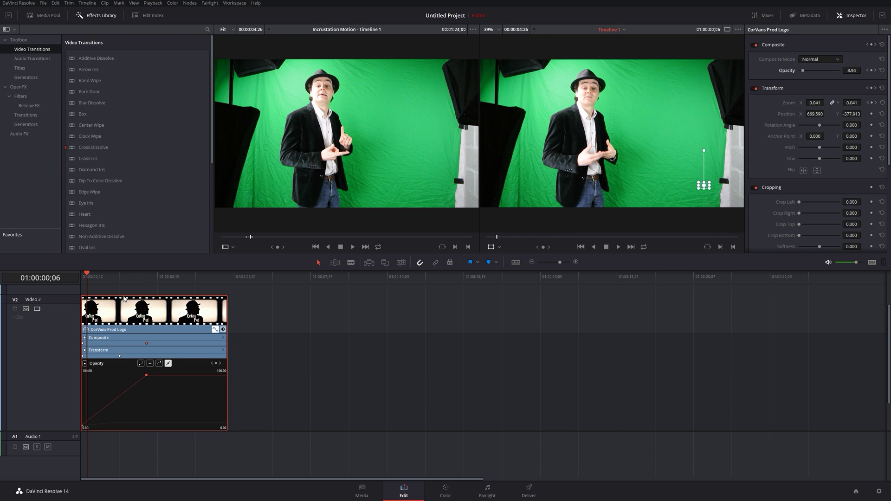
Move the second Opacity keyframe to about 41.45 at 01:00:01;07 and smooth the curve leading into it
left_click_drag(145, 376, 114, 409)
key("space")
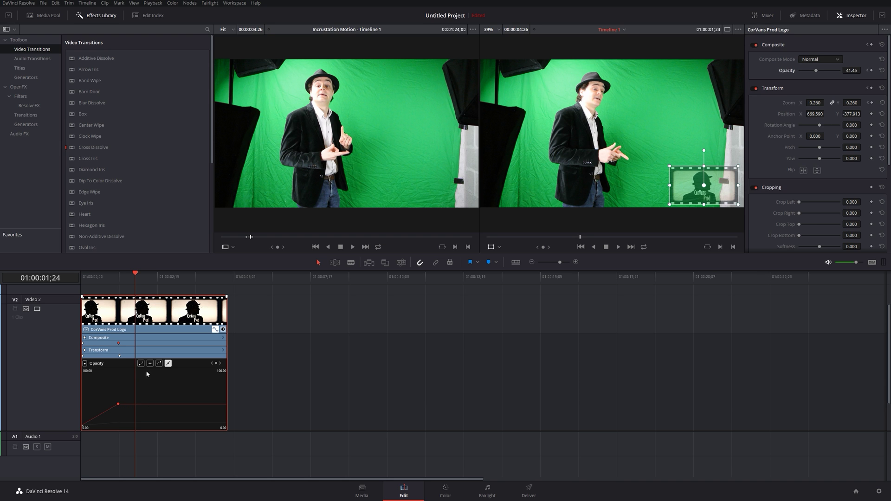
left_click_drag(137, 273, 117, 277)
left_click(158, 363)
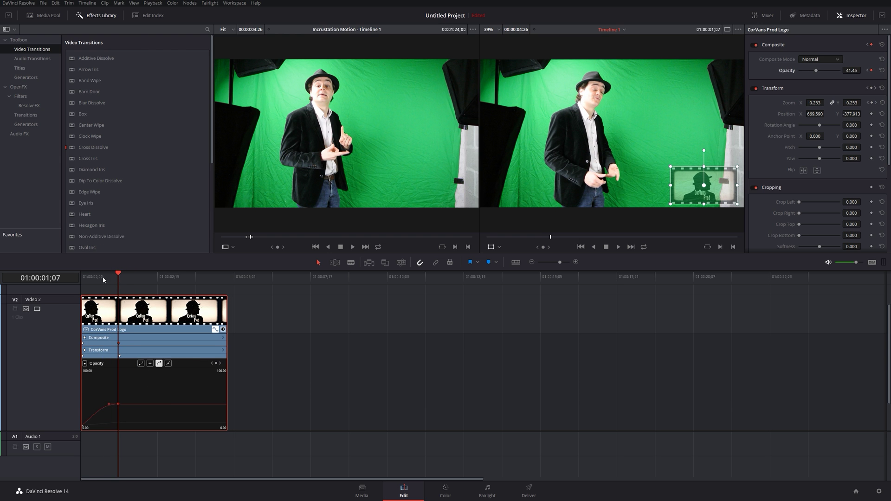
Play from the timeline start to preview the smoothed opacity fade-in
key("Home")
key("space")
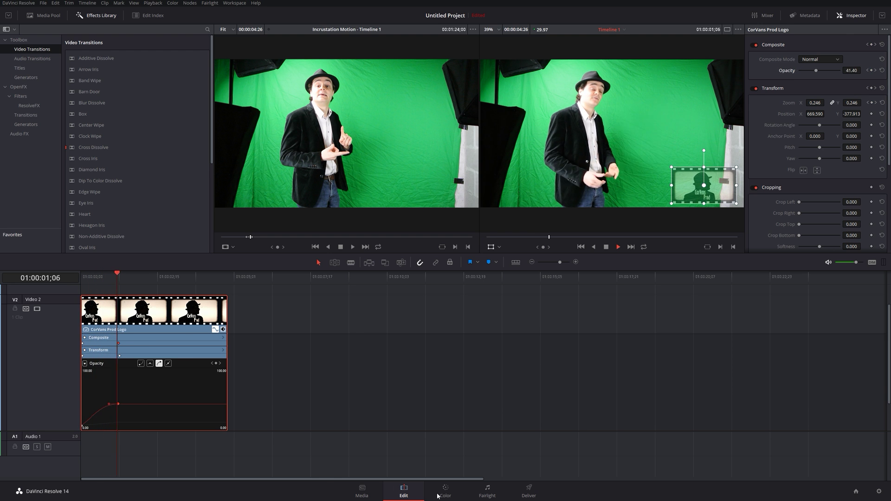
key("space")
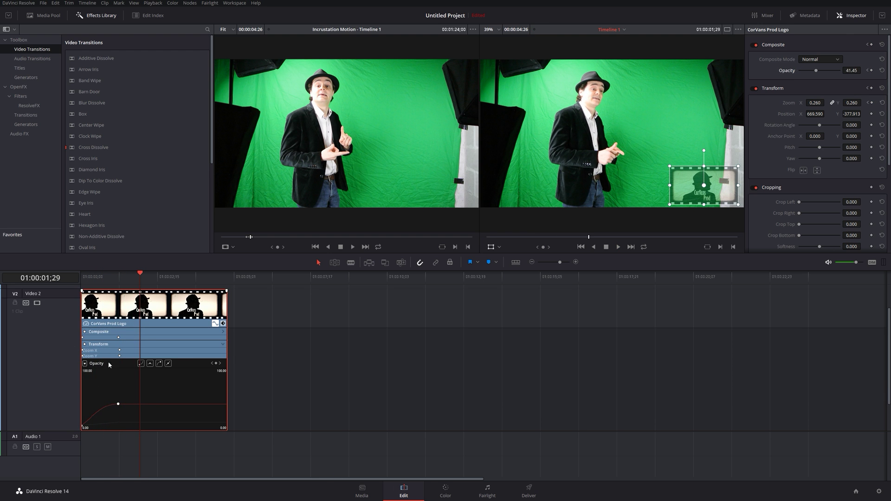
Switch the logo clip's curve editor to Zoom X and smooth the curve leading into the keyframe at 01:00:01;08
left_click(84, 365)
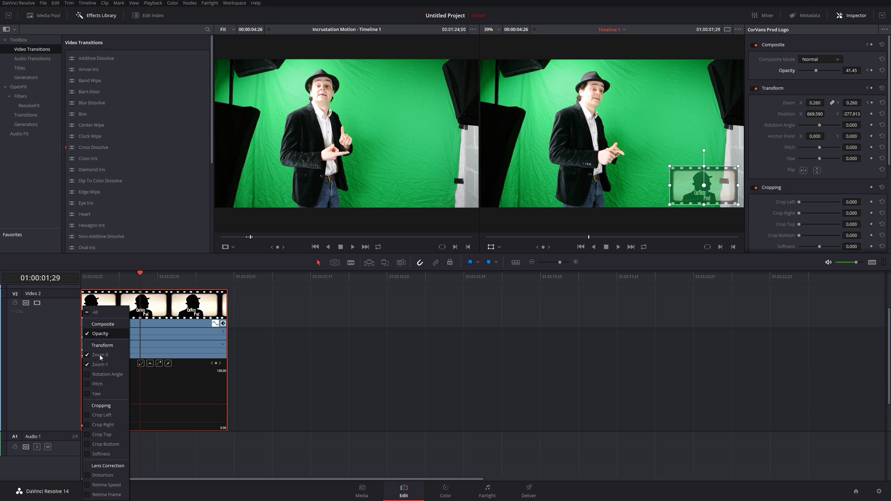
left_click(100, 356)
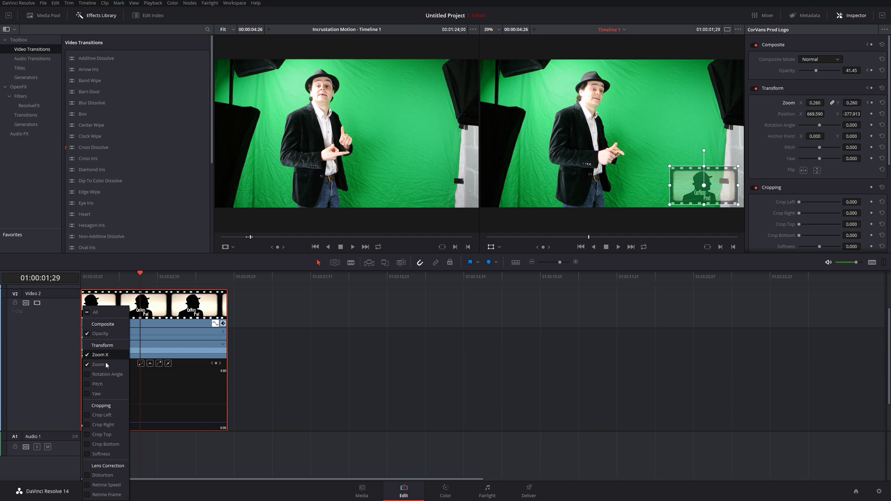
left_click(340, 407)
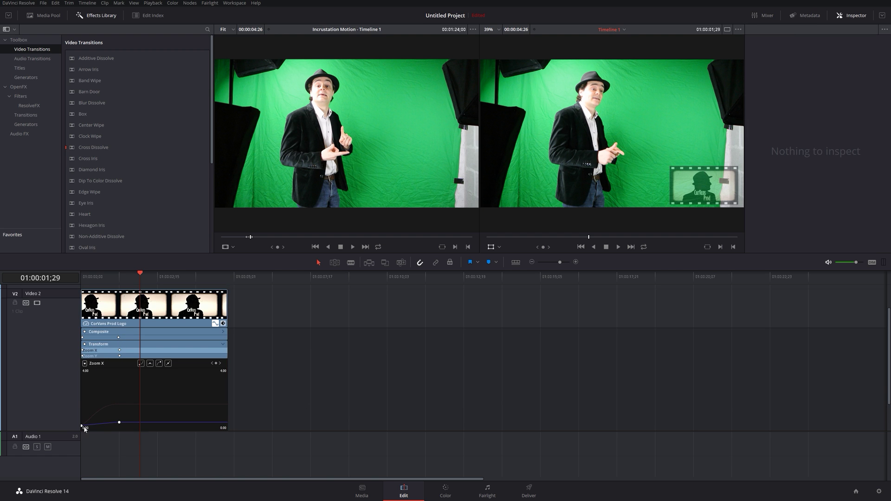
left_click(139, 273)
left_click_drag(140, 274, 125, 278)
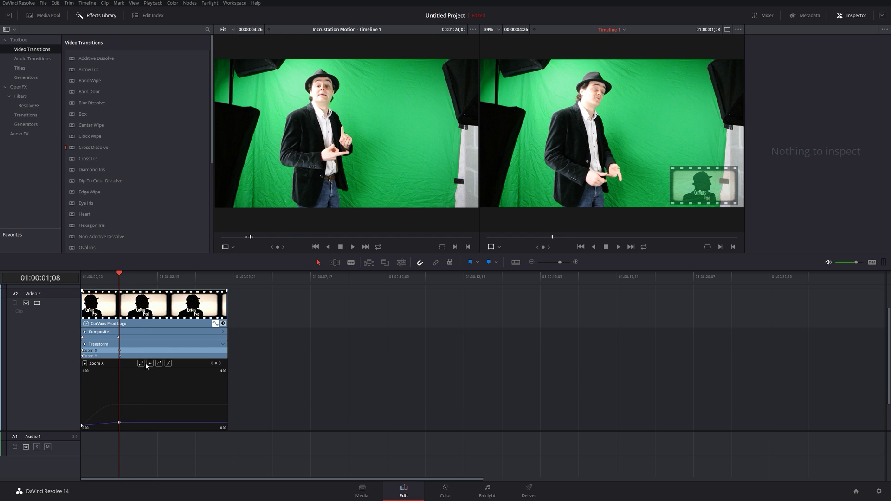
left_click(119, 422)
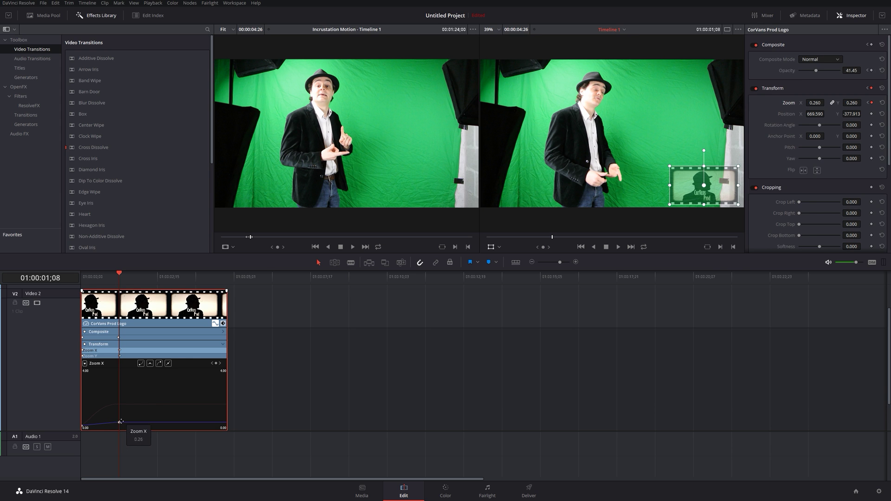
left_click(159, 363)
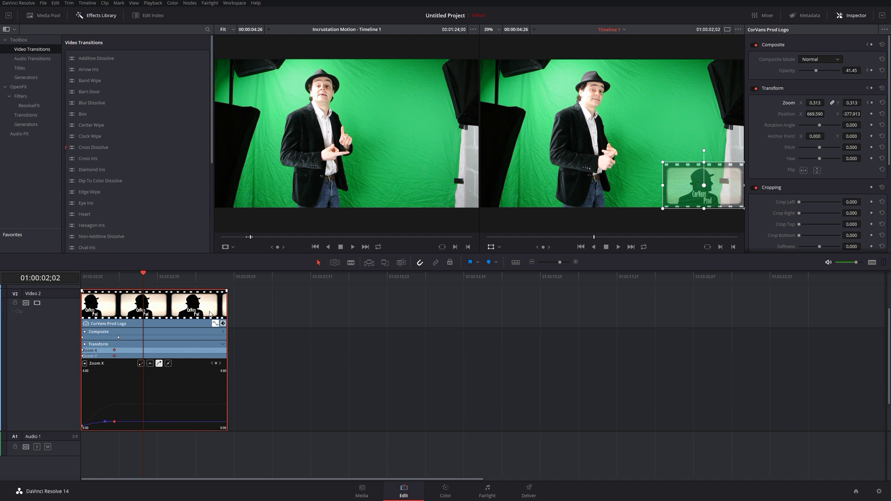
Collapse the logo clip's curve and keyframe editors and play the animation from the timeline start
left_click(214, 326)
left_click(223, 358)
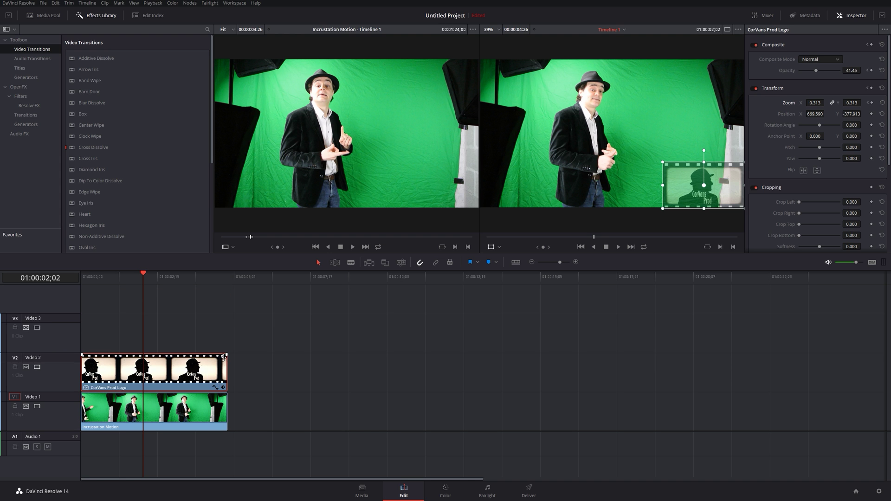
key("space")
key("Home")
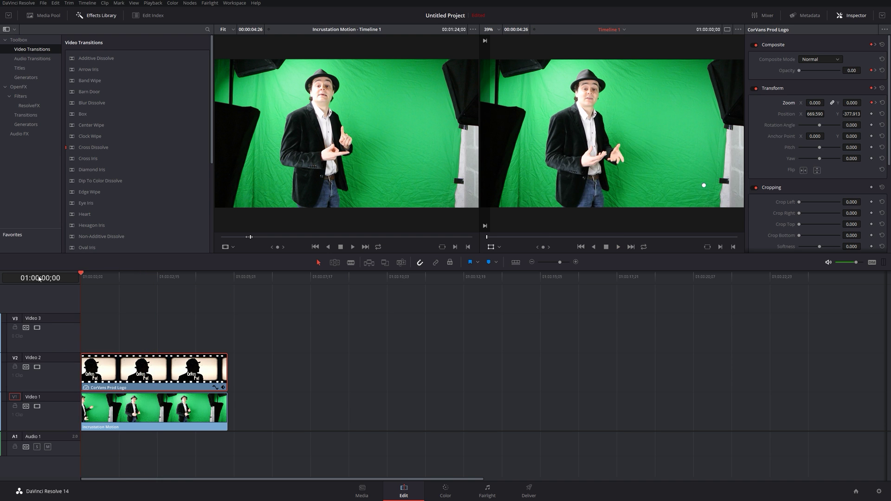
key("space")
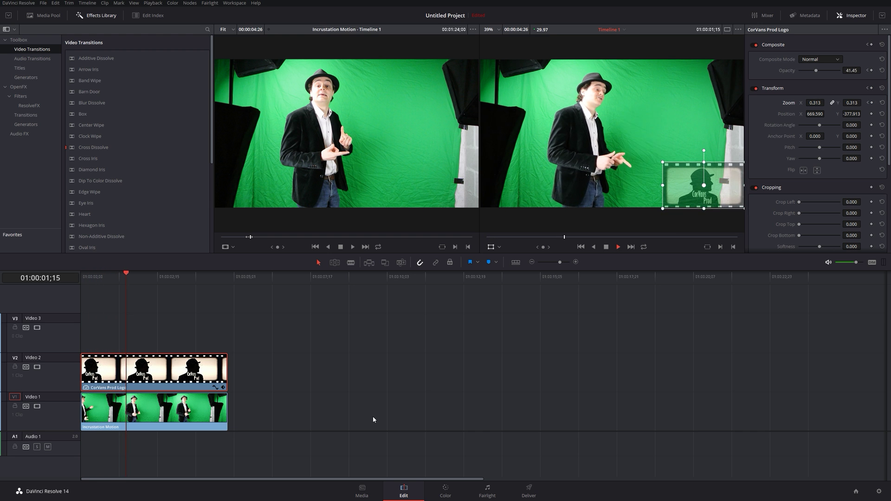
key("space")
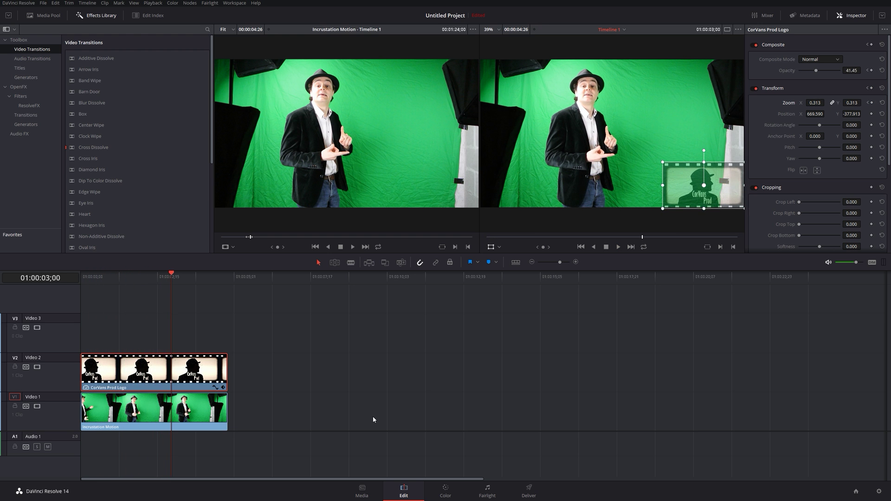
Select the logo and green-screen clips together and move them up one track, onto Video 3 and Video 2
scroll(859, 74, "down", 5)
scroll(860, 93, "up", 5)
left_click_drag(267, 419, 138, 371)
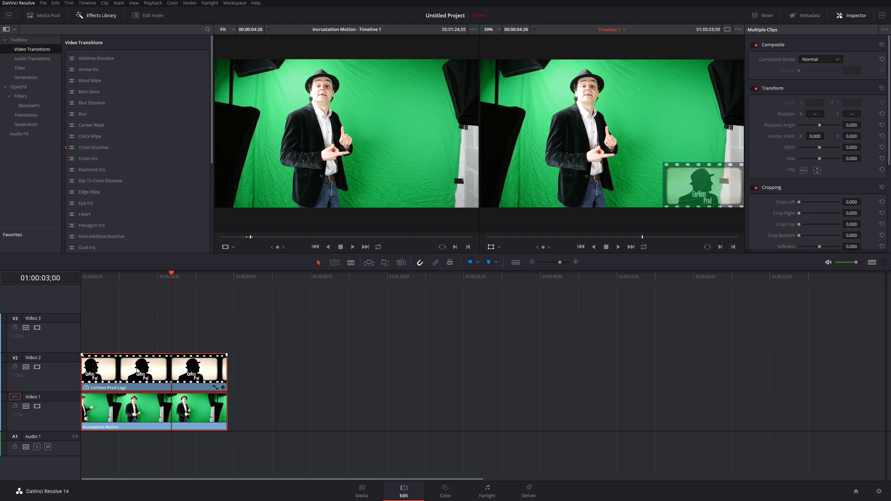
left_click_drag(137, 370, 140, 336)
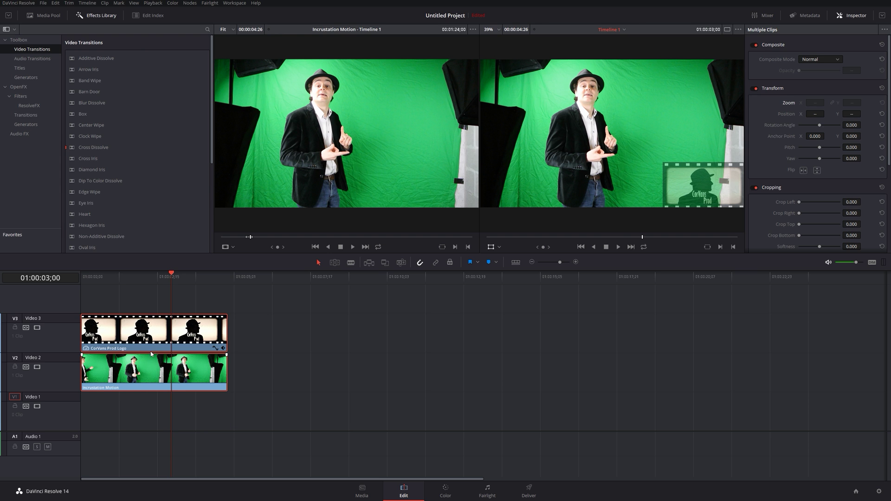
Place CorVans Prod Logo.psd at the start of Video 1 and trim its end to match the clips above
left_click(47, 15)
left_click_drag(93, 82, 138, 406)
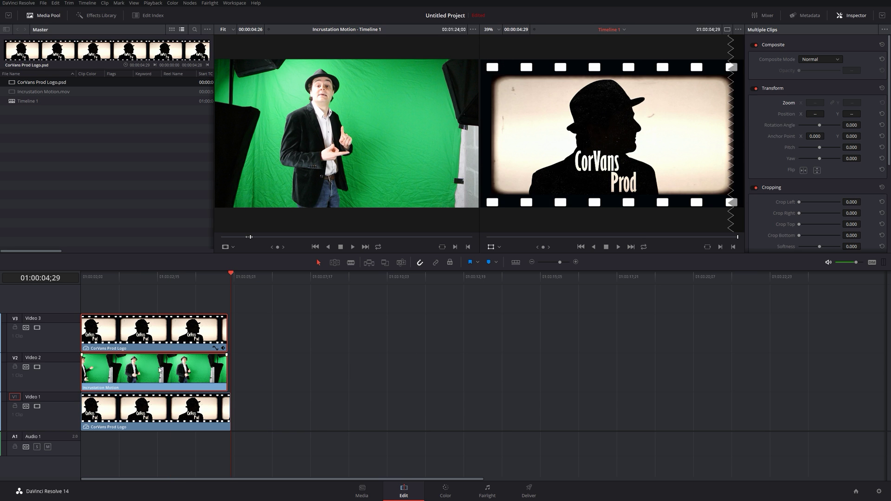
left_click(146, 277)
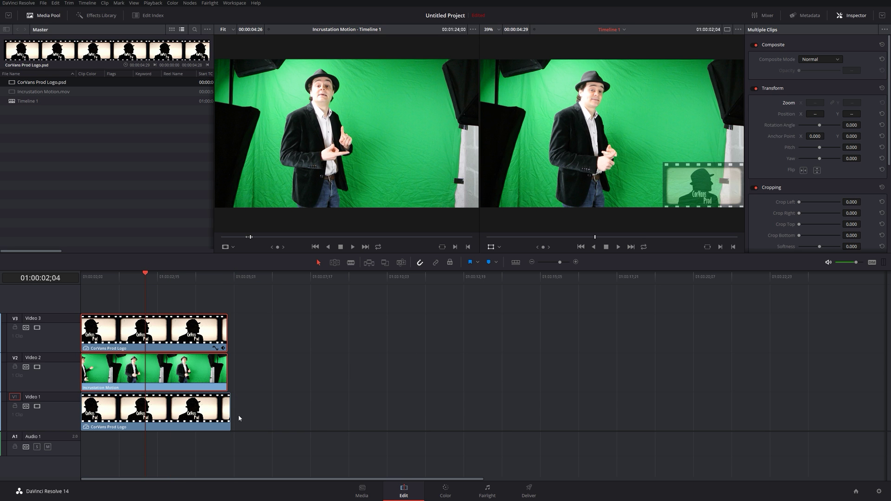
left_click_drag(229, 414, 227, 415)
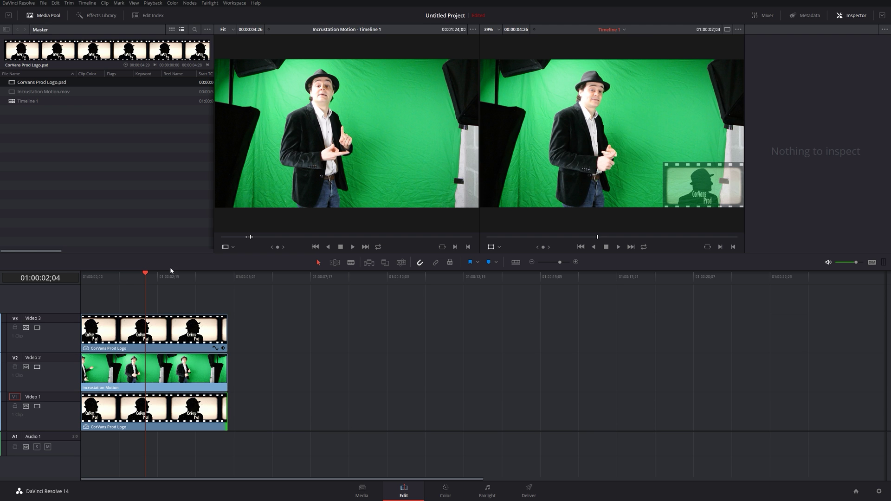
left_click(173, 278)
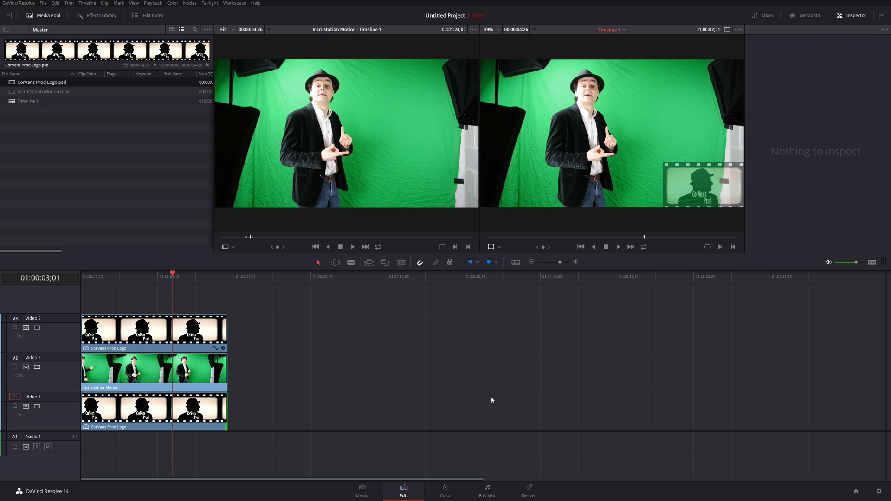
Bring the Incrustation Motion green-screen clip on Video 2 up for grading on the Color page
left_click(193, 366)
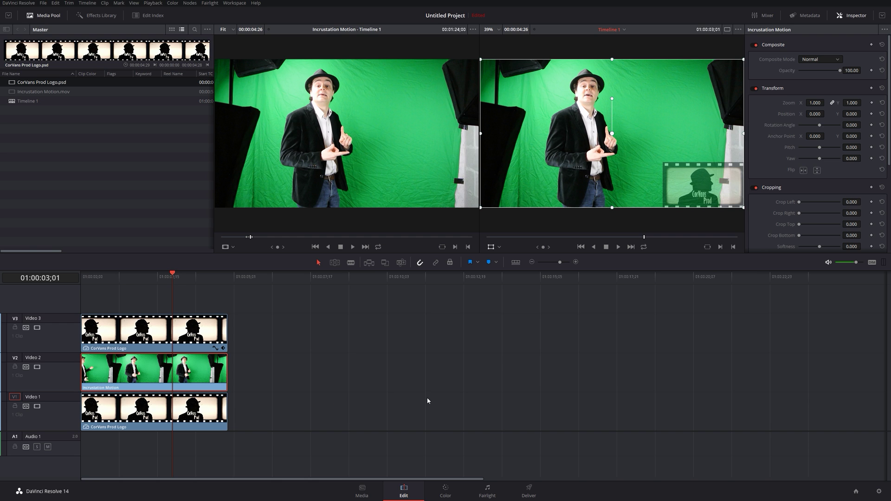
left_click(446, 491)
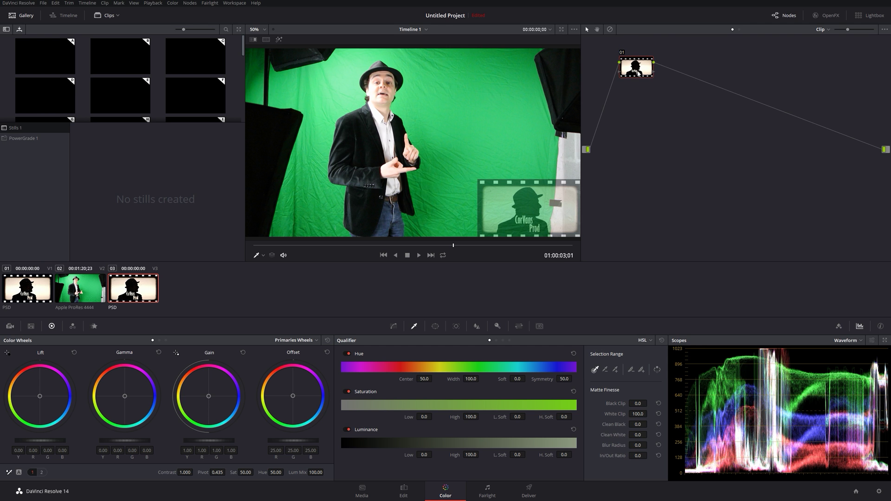
left_click(83, 289)
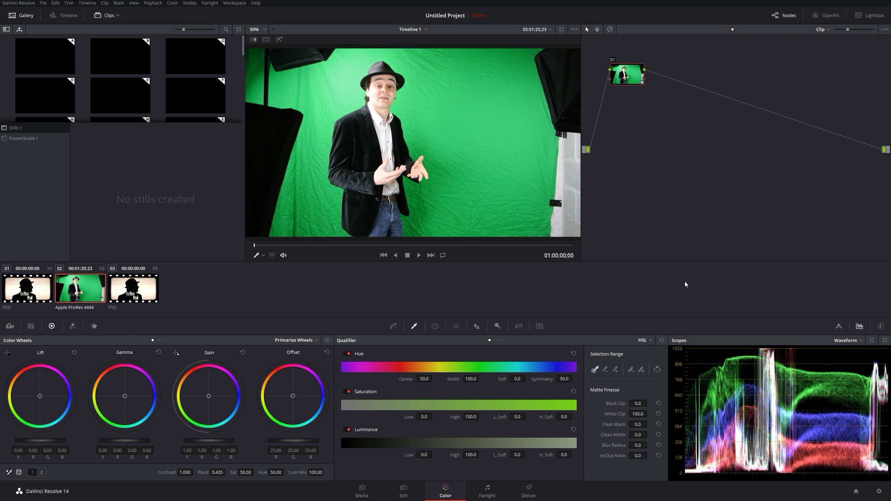
Add a polygon window around the man and extend its outline above his hat and out to the green backdrop's edge
left_click(435, 326)
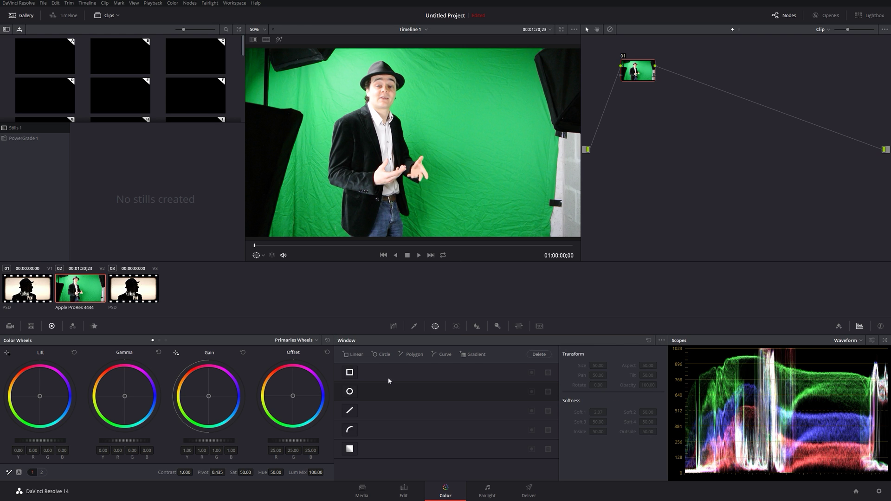
left_click(410, 353)
left_click_drag(416, 151, 384, 205)
left_click_drag(376, 151, 379, 51)
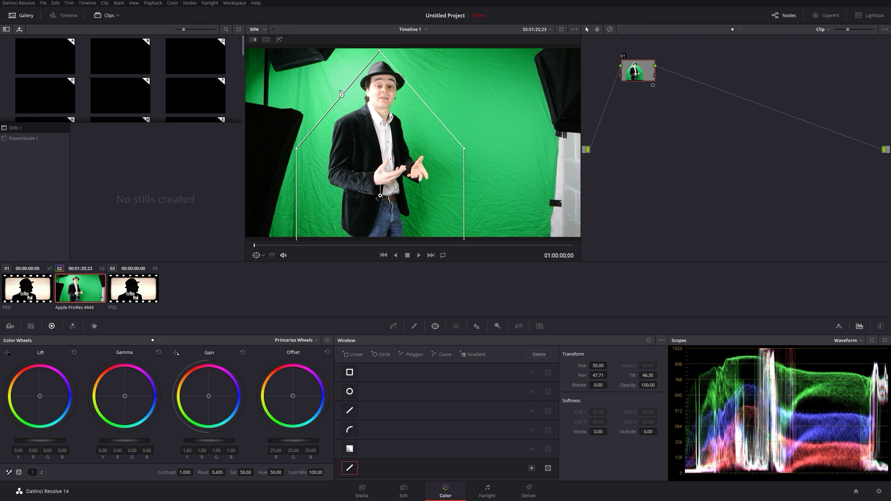
left_click_drag(347, 89, 350, 53)
left_click_drag(426, 108, 476, 53)
left_click_drag(472, 112, 534, 112)
left_click_drag(548, 116, 547, 130)
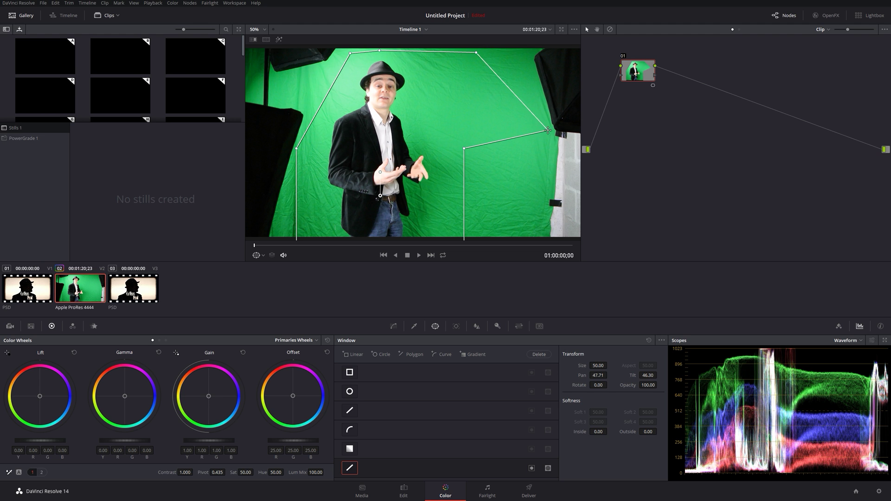
Reshape the polygon window's corner points on the man's open-hand side to follow the green backdrop loosely
left_click_drag(476, 52, 521, 54)
left_click_drag(464, 148, 486, 209)
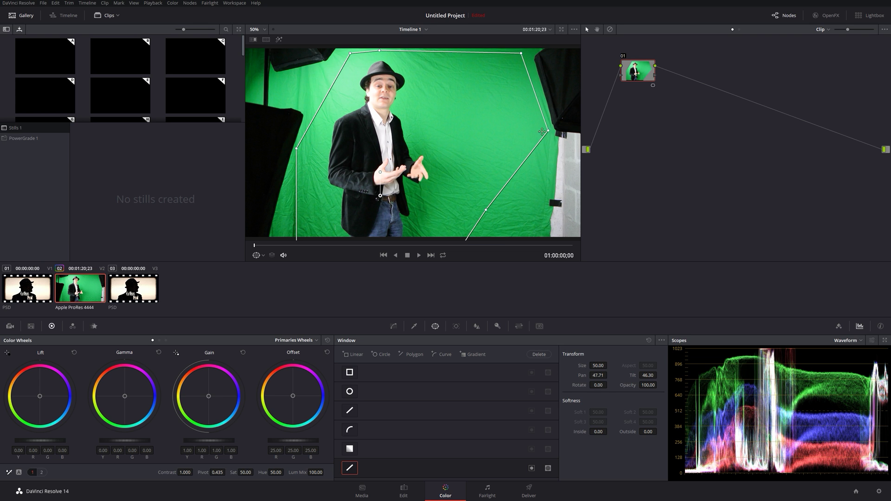
left_click_drag(549, 131, 505, 137)
Reselect the green-screen clip, scrub to 01:00:00;08 to check the window's coverage, and toggle the highlight view
key("space")
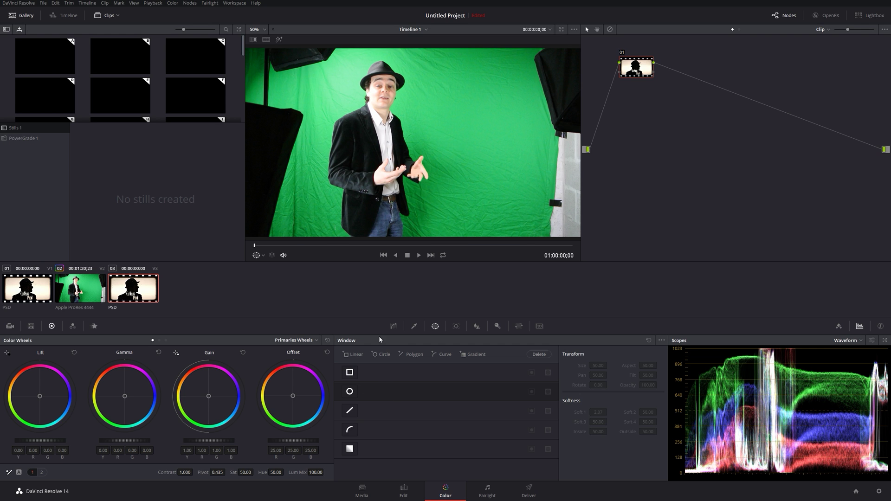
left_click(81, 301)
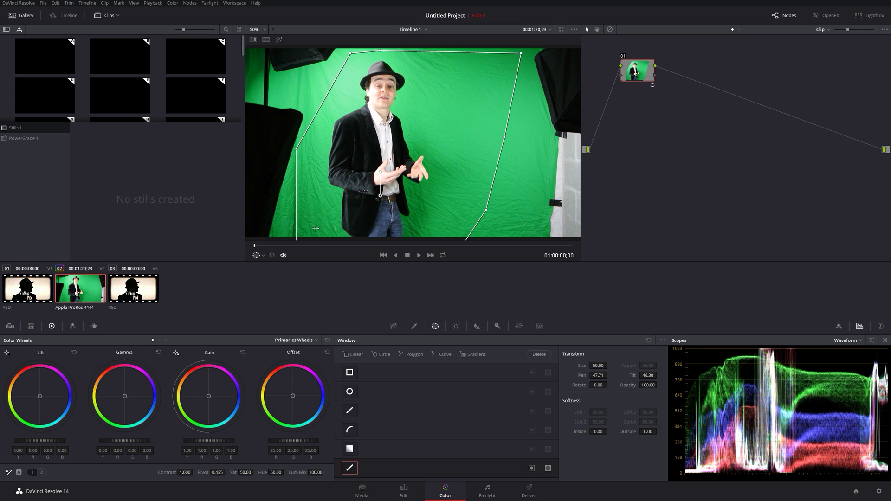
left_click_drag(321, 247, 272, 247)
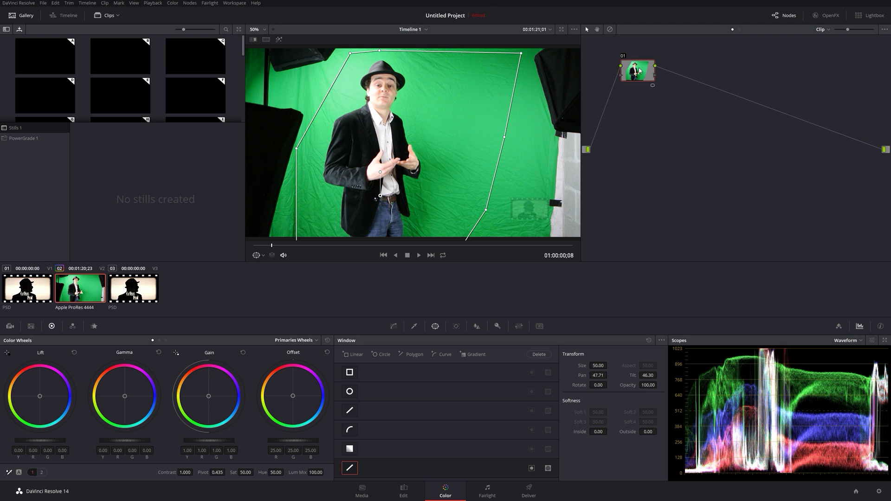
key("shift+h")
key("shift+h")
Add an alpha output to the node graph and connect node 01's key output to it
left_click_drag(635, 72, 632, 68)
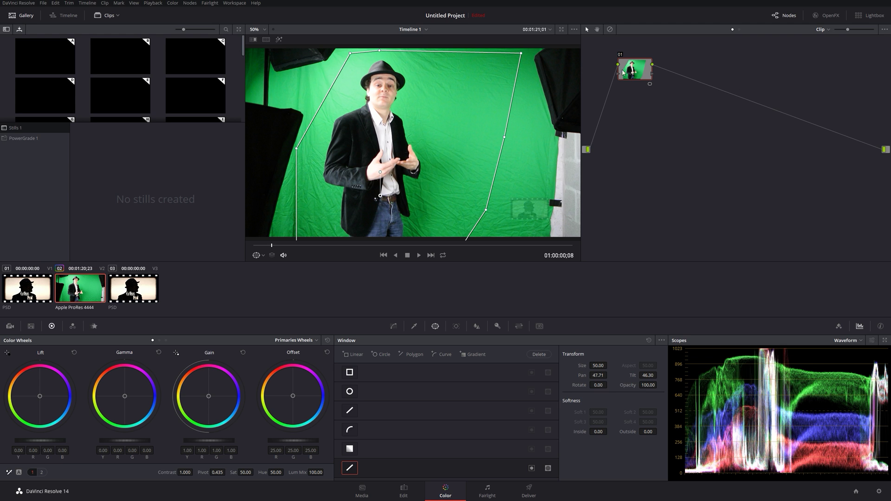
left_click_drag(635, 68, 632, 66)
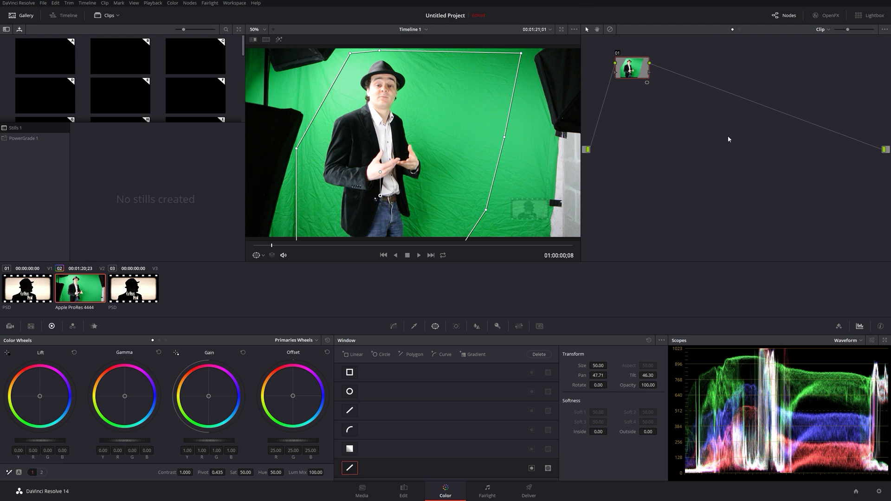
right_click(705, 131)
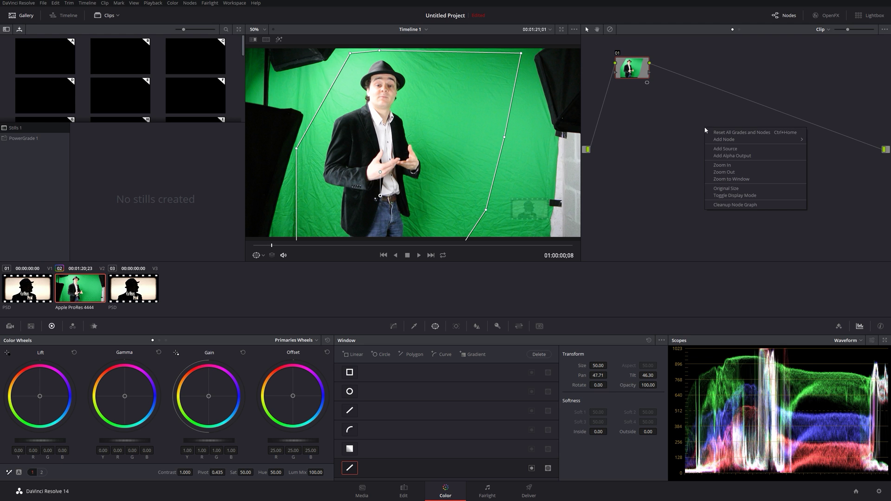
left_click(747, 155)
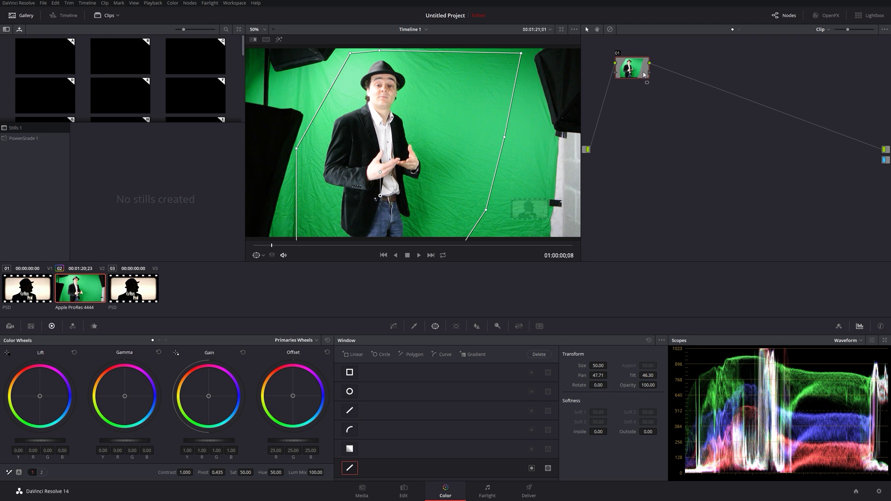
left_click_drag(649, 73, 697, 112)
left_click_drag(884, 163, 884, 160)
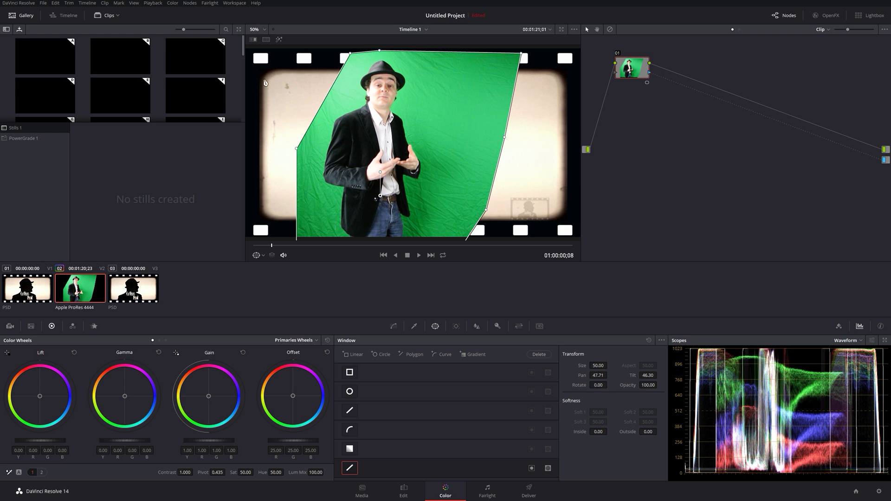
Sample the green backdrop with the HSL qualifier, invert the selection and show it highlighted
left_click(414, 326)
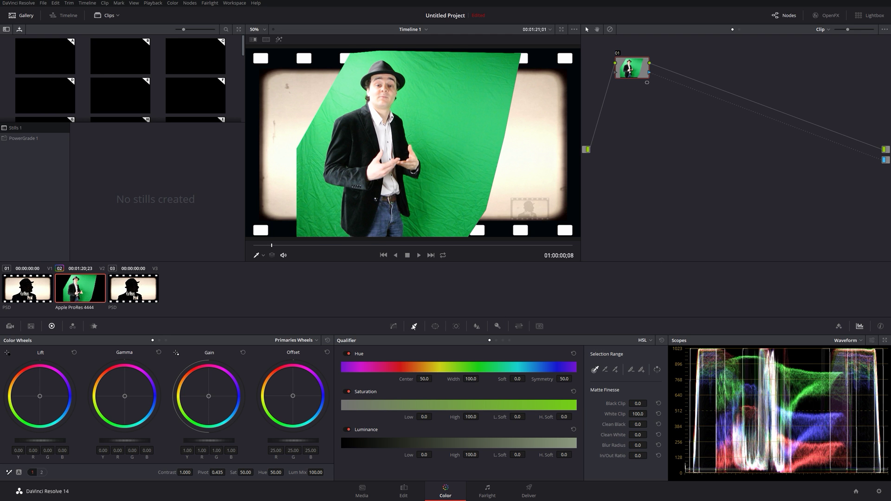
left_click(432, 96)
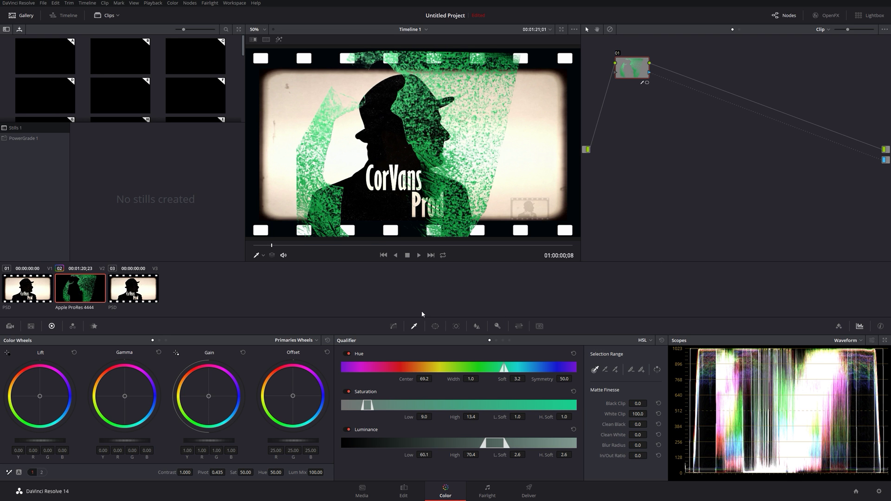
key("shift+h")
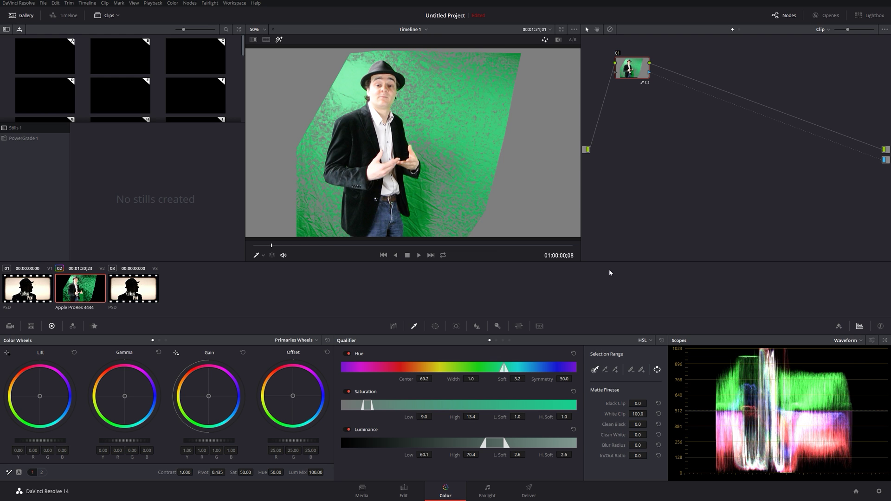
Add the remaining green areas beside the hat and around the jacket to the qualifier selection
left_click(614, 370)
left_click(362, 75)
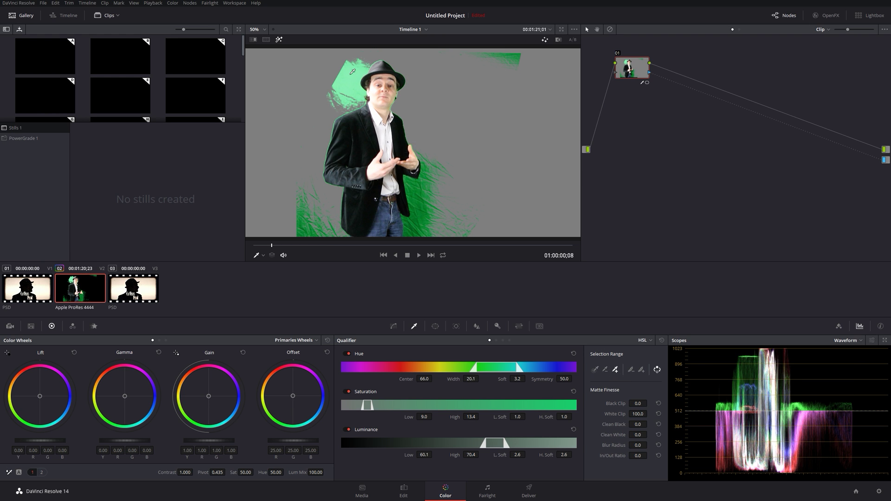
left_click(408, 172)
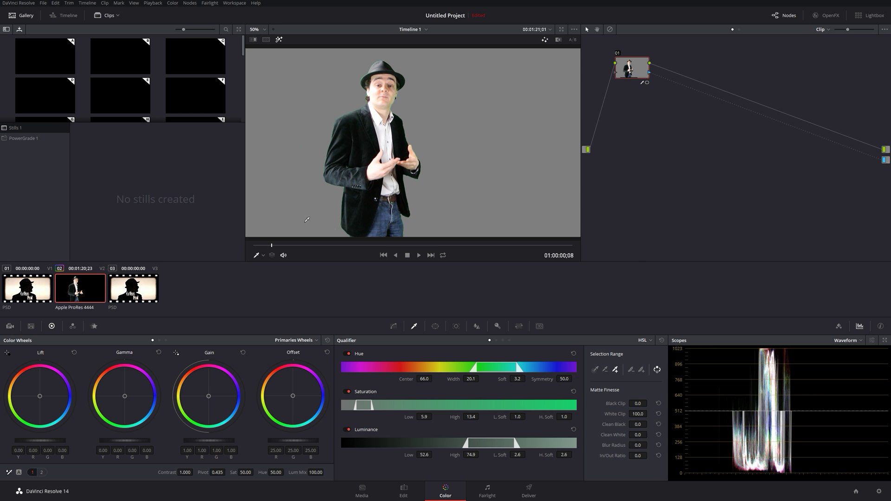
Play back the keyed clip in highlight view, then inspect its matte in black and white during playback
left_click_drag(313, 251, 201, 258)
key("space")
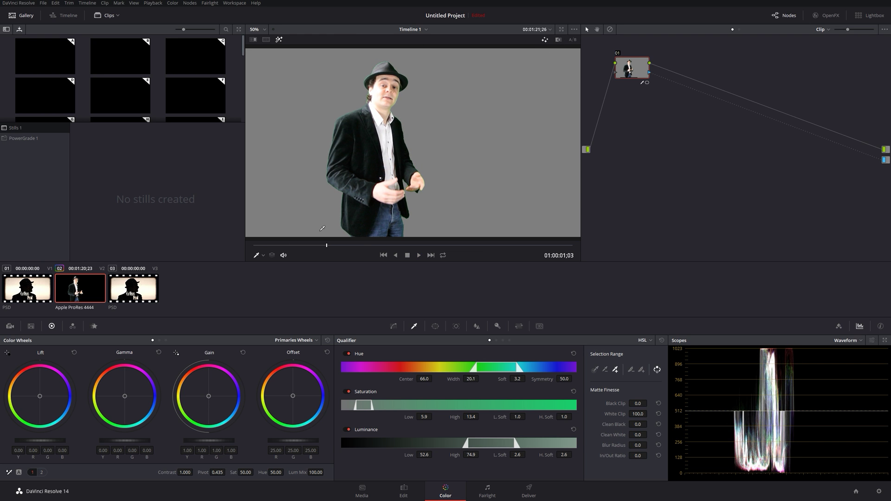
left_click(559, 40)
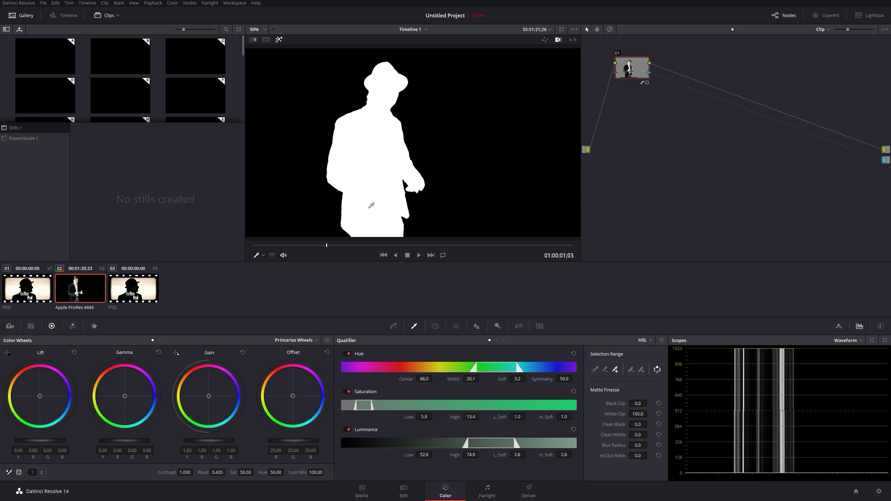
key("space")
key("space")
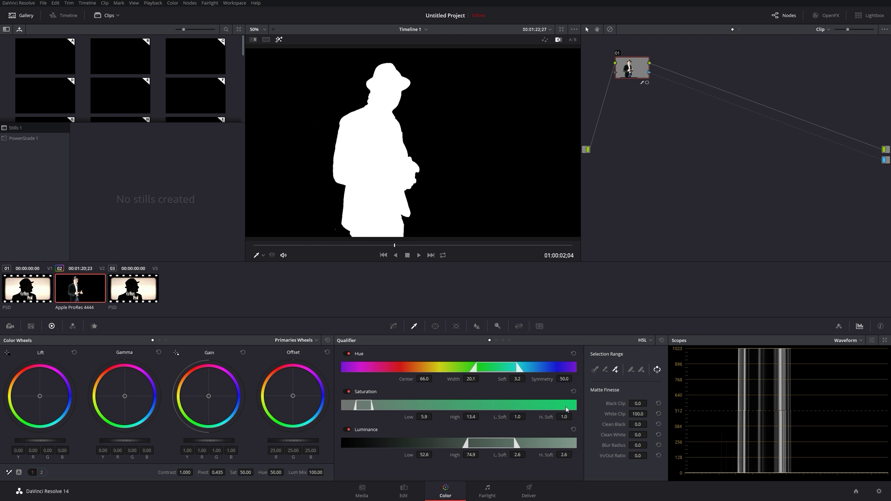
Set the qualifier's Clean Black to 6.0 and play the clip to check the matte
left_click_drag(637, 424, 649, 424)
key("space")
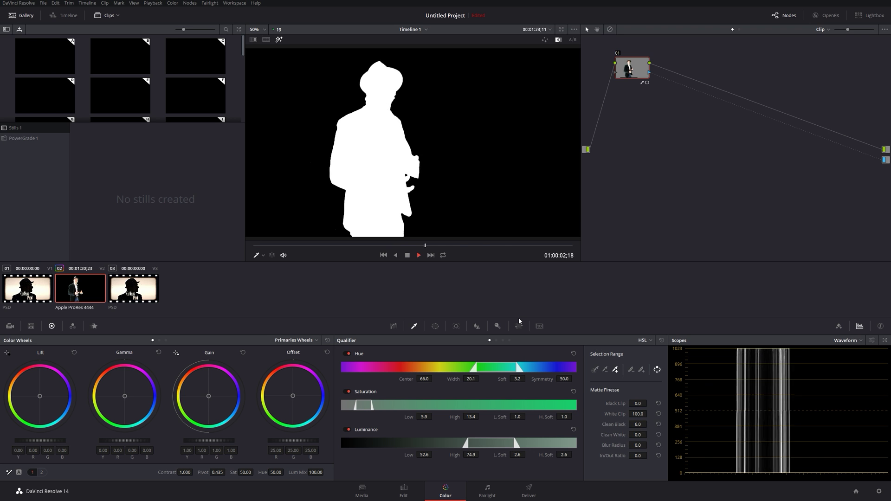
key("space")
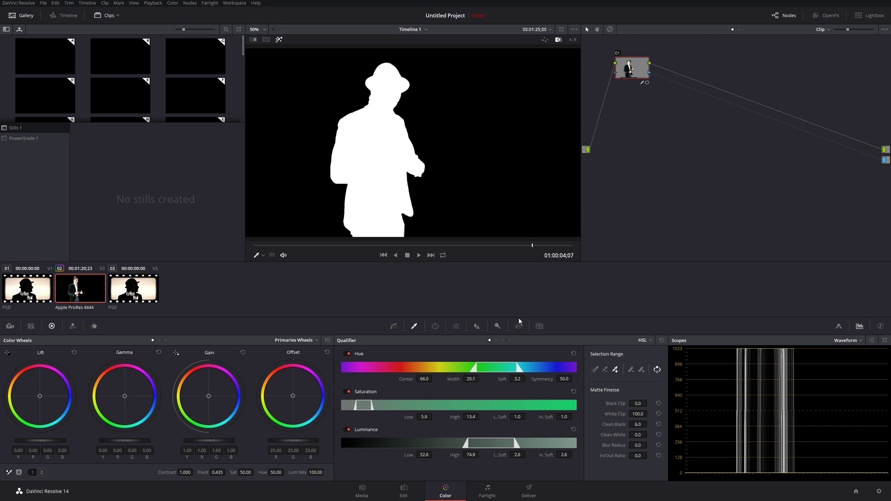
Set the qualifier's Clean Black to 11.0, play the keyed clip and show it composited over the background
left_click_drag(637, 426, 649, 426)
key("space")
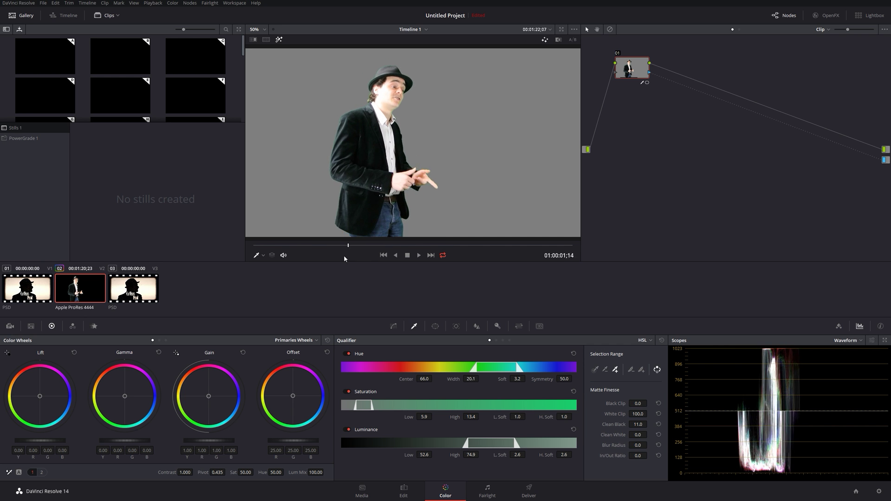
left_click_drag(348, 259, 328, 255)
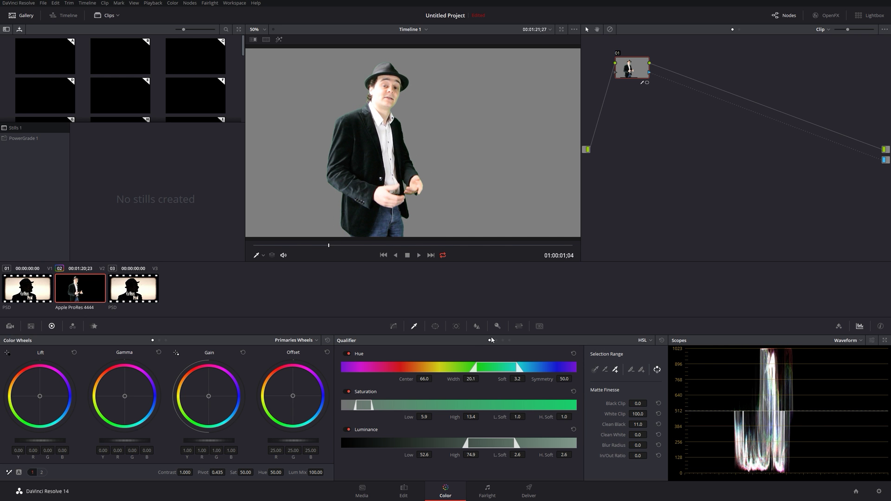
key("ctrl+y")
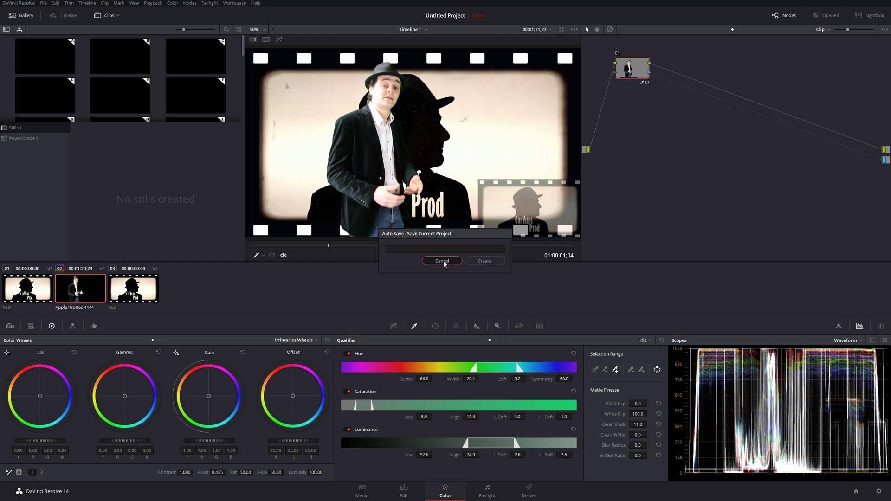
left_click(444, 262)
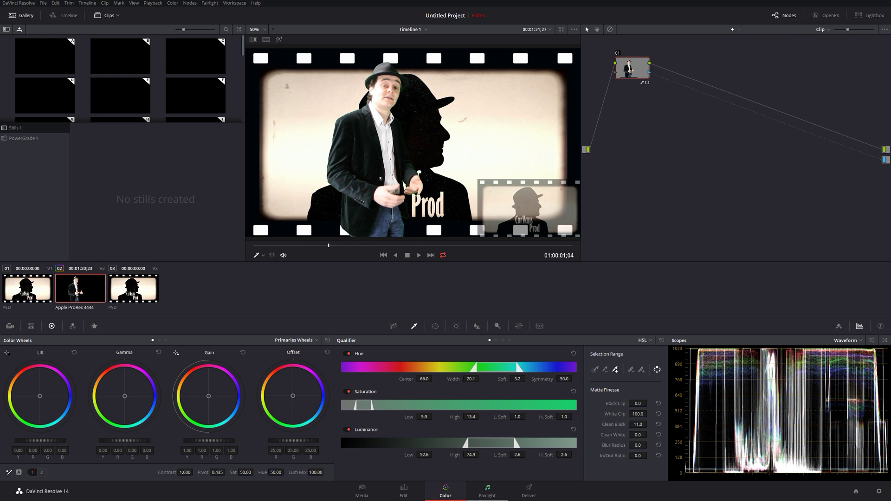
Delete the small logo overlay clip from Video 3 on the Edit page and play back the remaining composite on the Color page
left_click(403, 491)
left_click(200, 322)
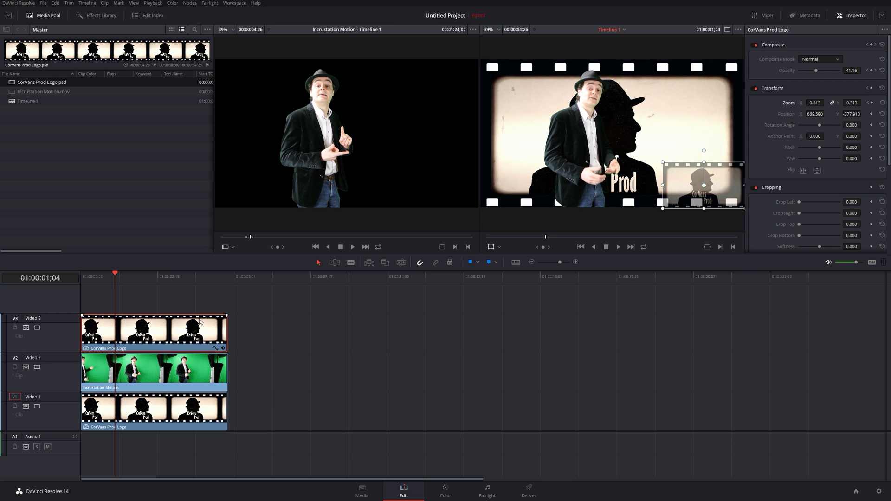
key("Delete")
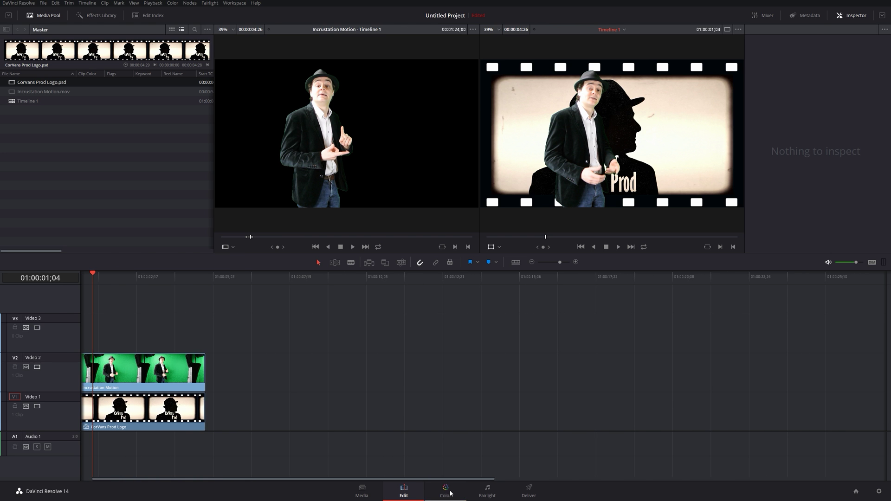
left_click(444, 490)
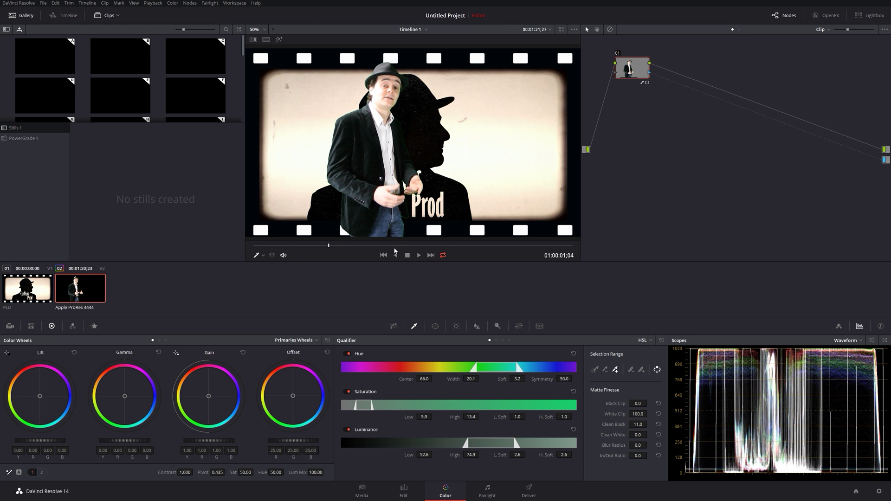
key("space")
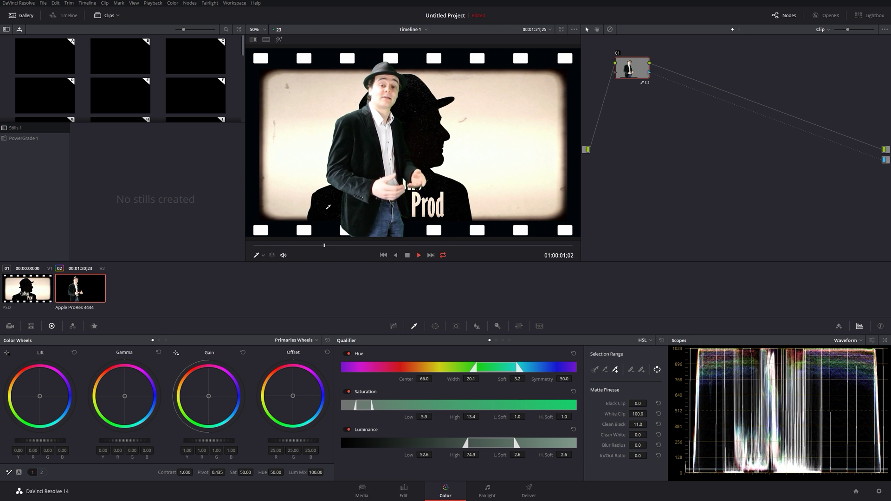
key("space")
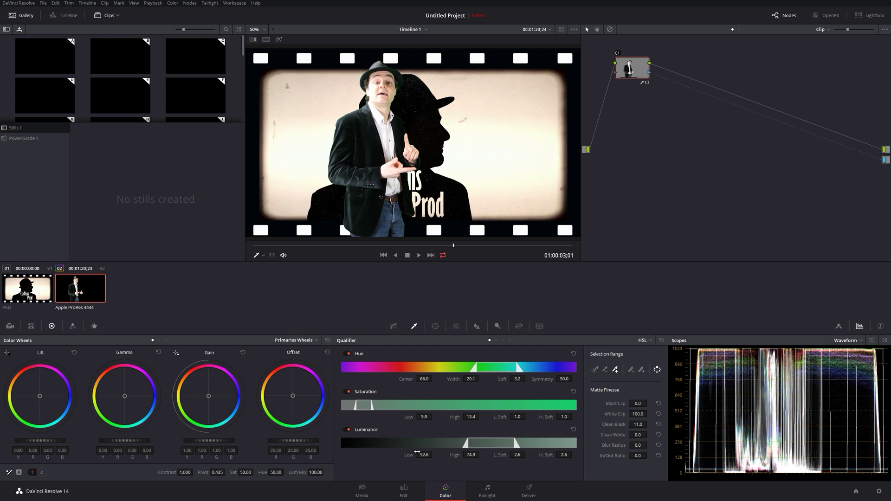
Widen the qualifier's hue width to 52.3 and saturation high to 45.8, and set the In/Out Ratio to -49.2
left_click_drag(473, 414, 473, 417)
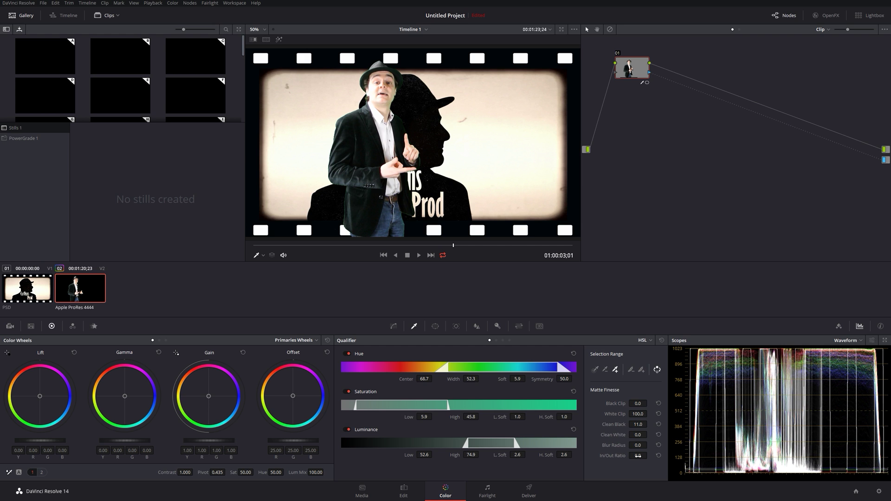
left_click_drag(638, 456, 621, 456)
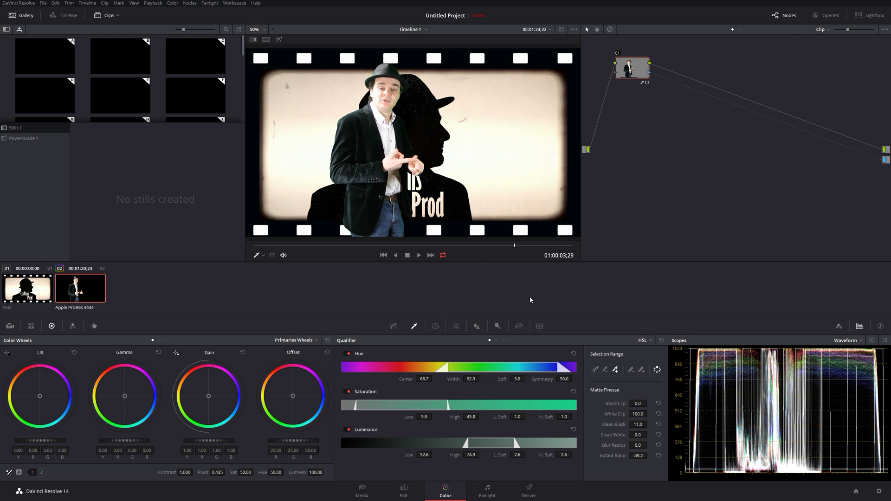
Add a green control range to the Hue Vs Hue curve and lower its middle point to a hue rotation of -96.12
left_click(394, 326)
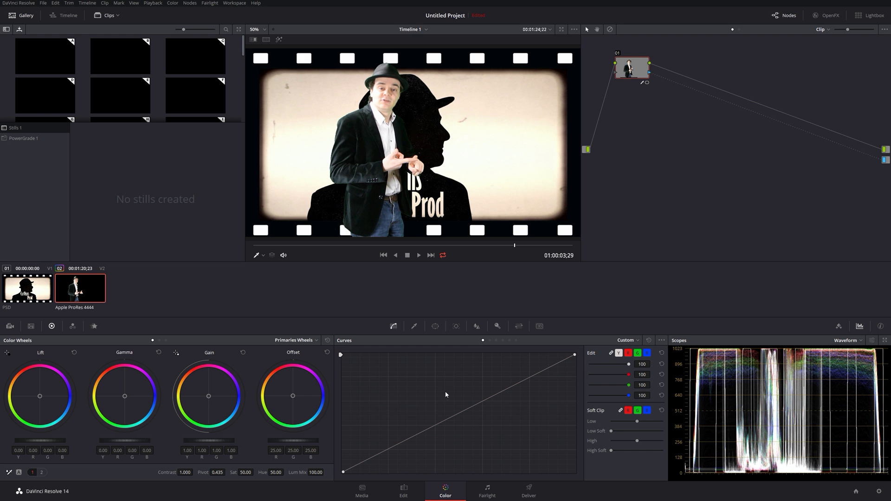
left_click(490, 340)
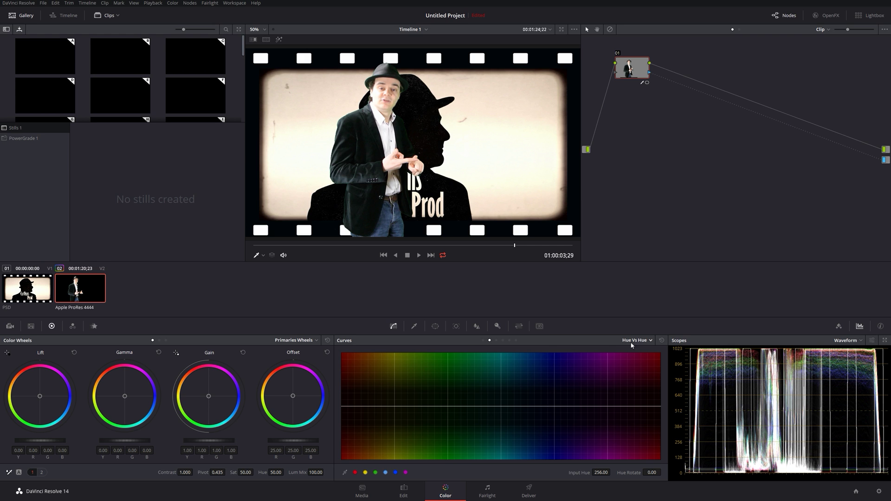
left_click(495, 342)
left_click(374, 473)
left_click_drag(447, 410, 449, 424)
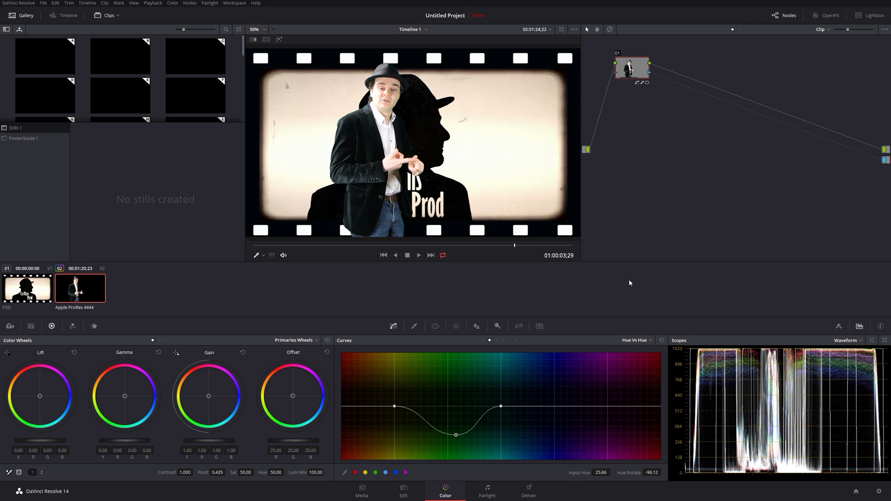
Nudge the Gamma color balance very slightly toward blue, 0.01, and toggle node 01 off and on to compare
left_click(435, 327)
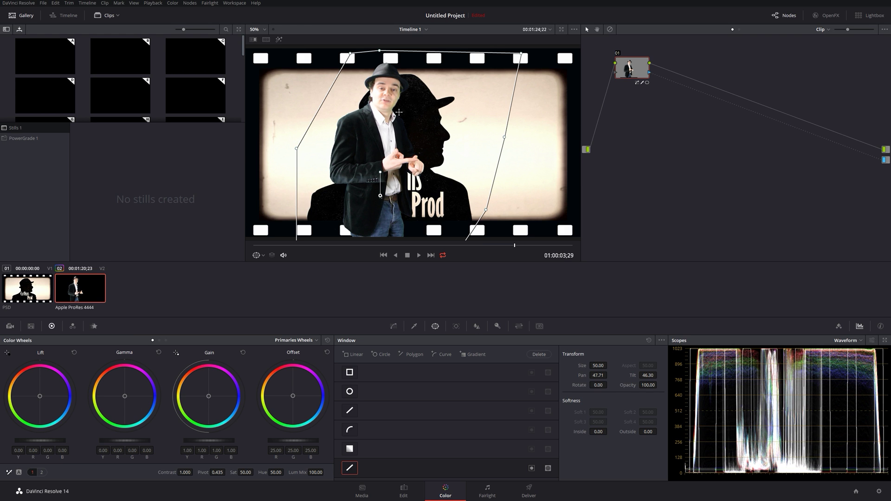
left_click_drag(125, 395, 125, 396)
left_click(617, 53)
left_click(618, 53)
Play the composite in full screen to review the key, and return to the Edit page
key("ctrl+f")
key("space")
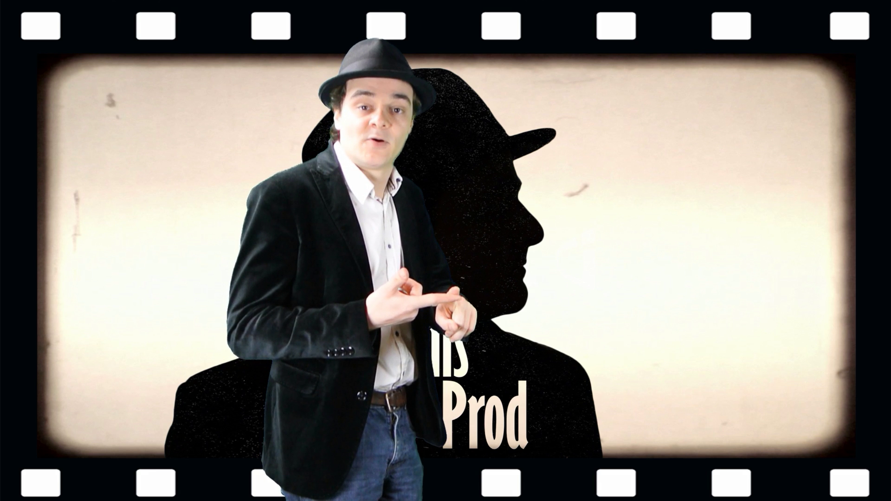
mouse_move(289, 245)
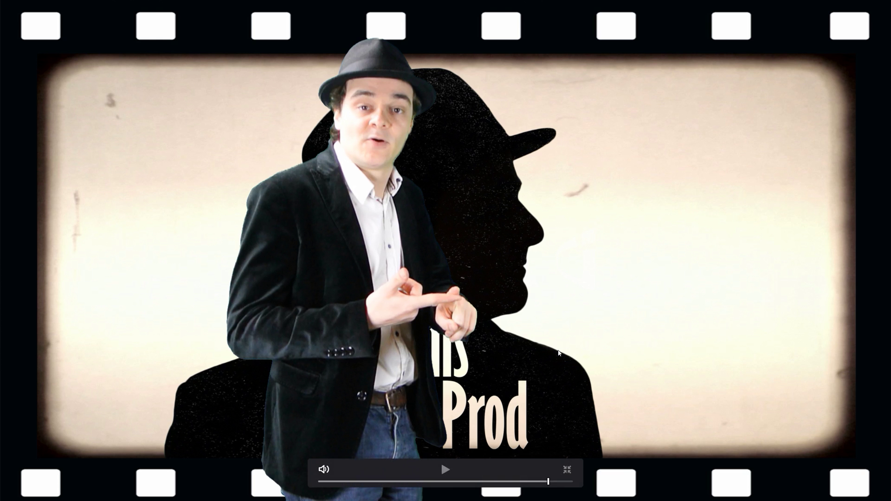
key("Escape")
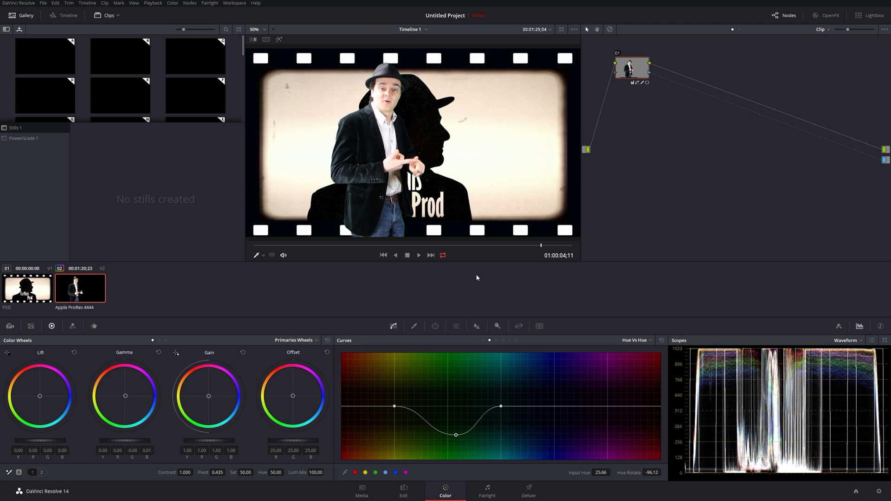
left_click(413, 326)
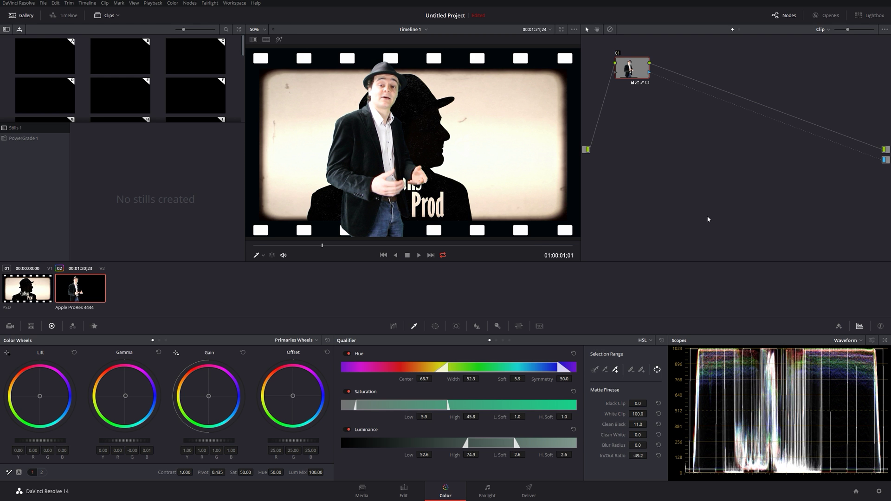
left_click(413, 494)
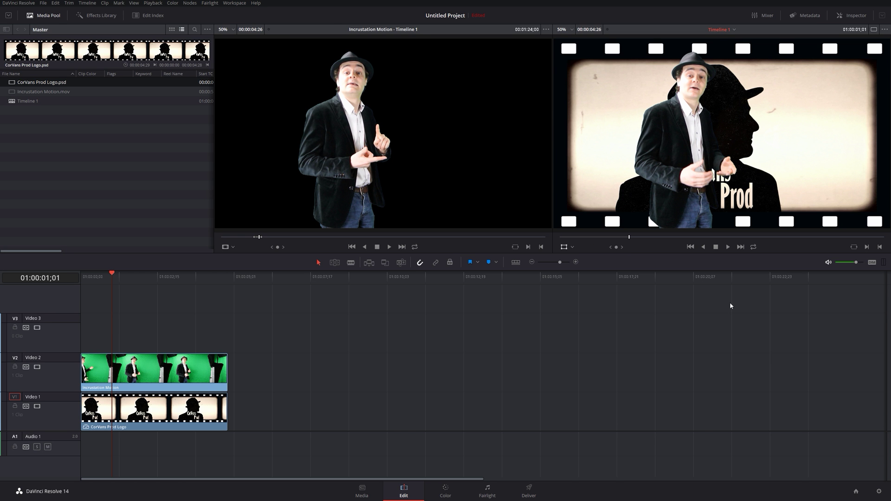